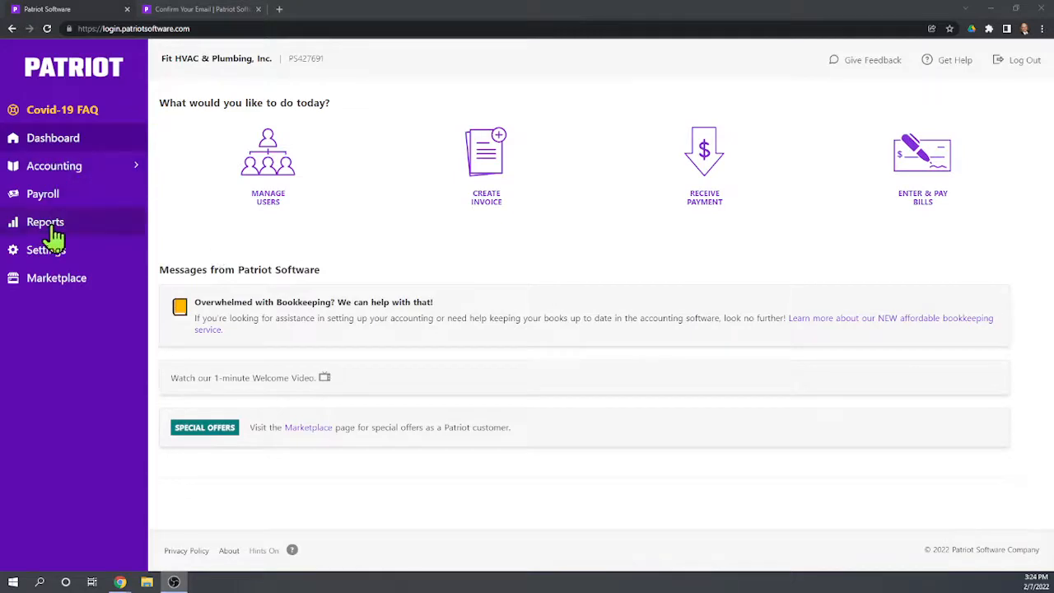
- Examine the accounting features available for receivables, payables and financial tasks
click(56, 166)
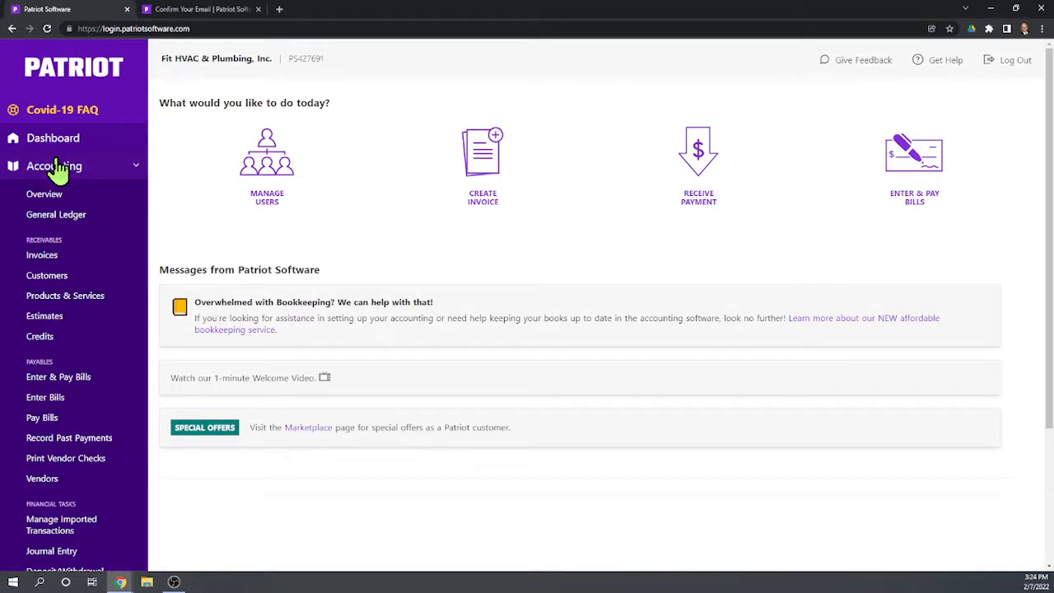
scroll(132, 309, down, 1)
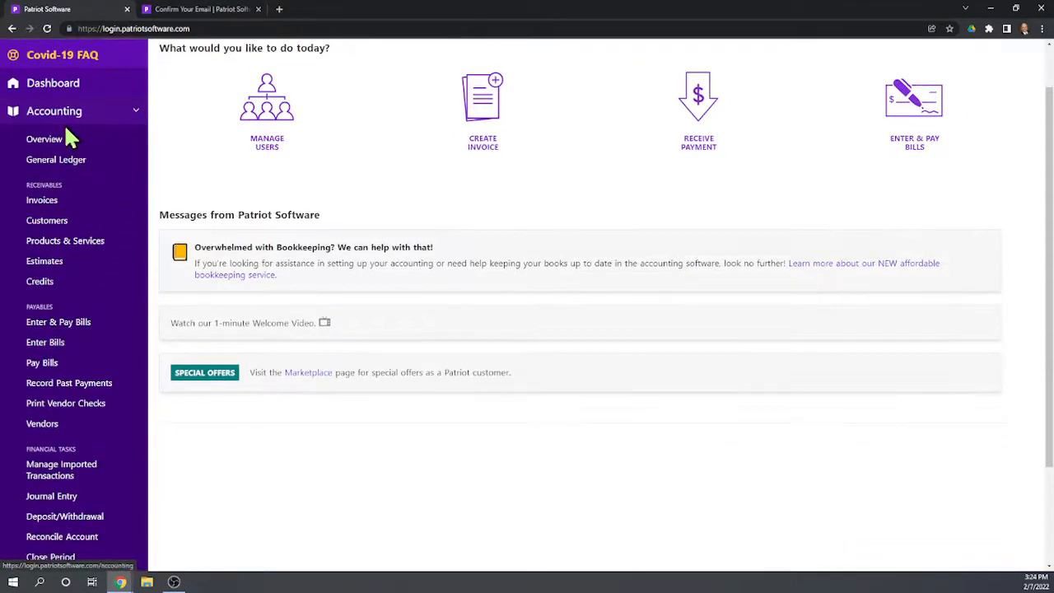
scroll(82, 132, down, 1)
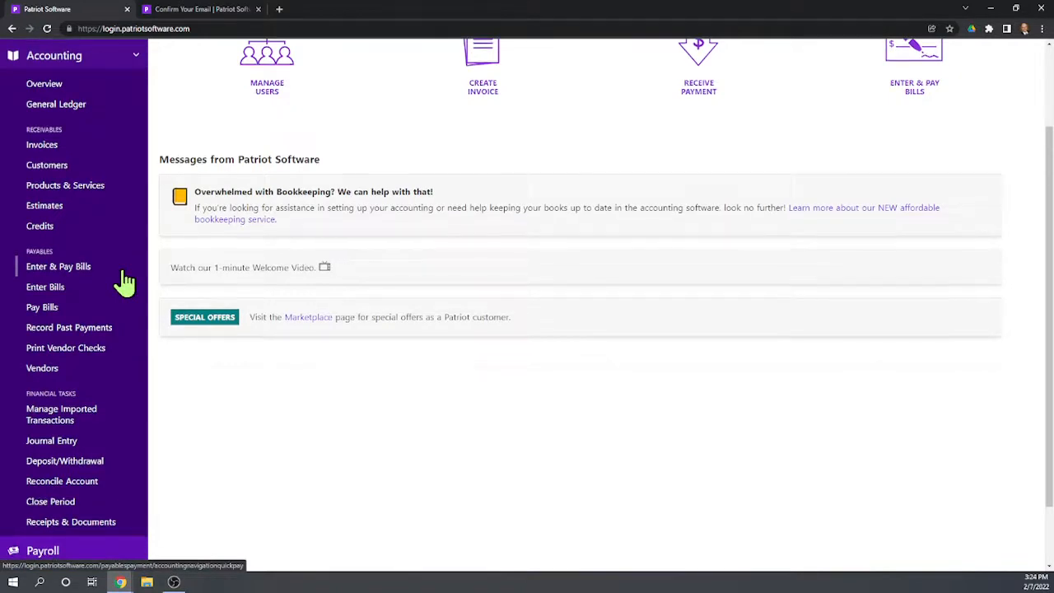
scroll(123, 283, down, 2)
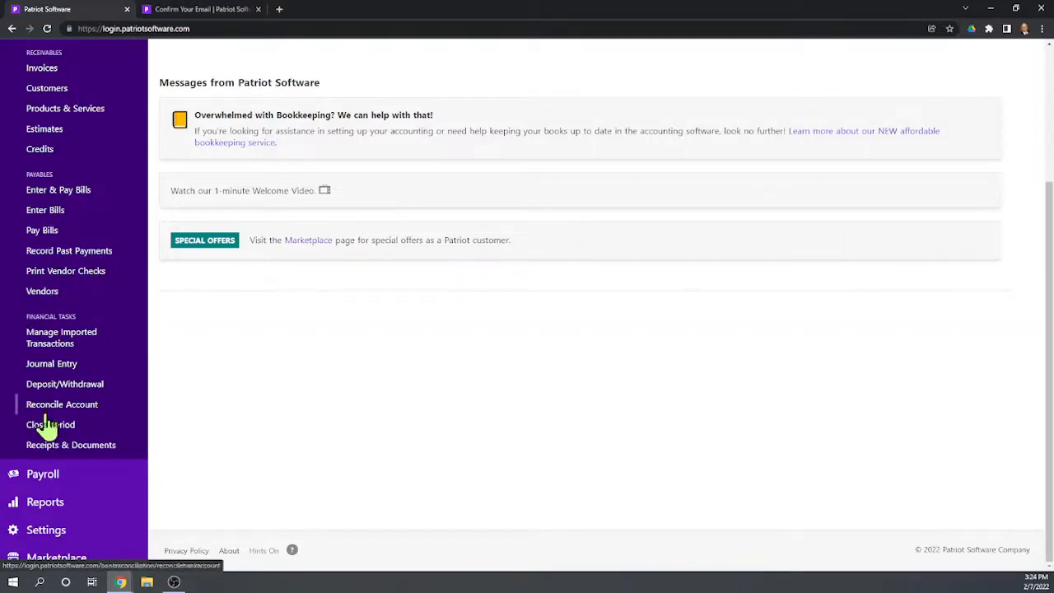
scroll(94, 66, up, 3)
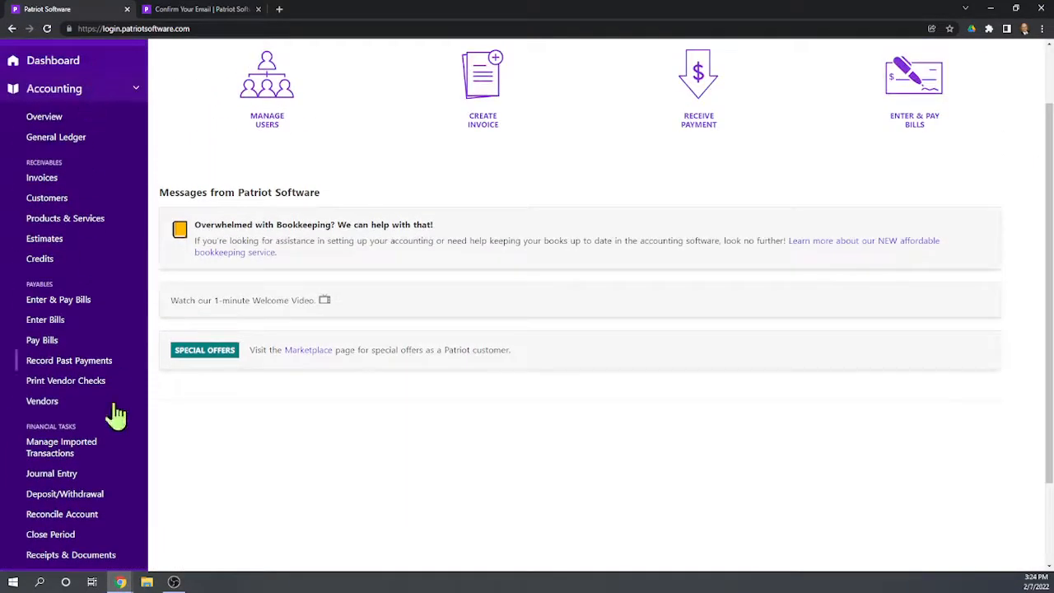
scroll(111, 440, down, 3)
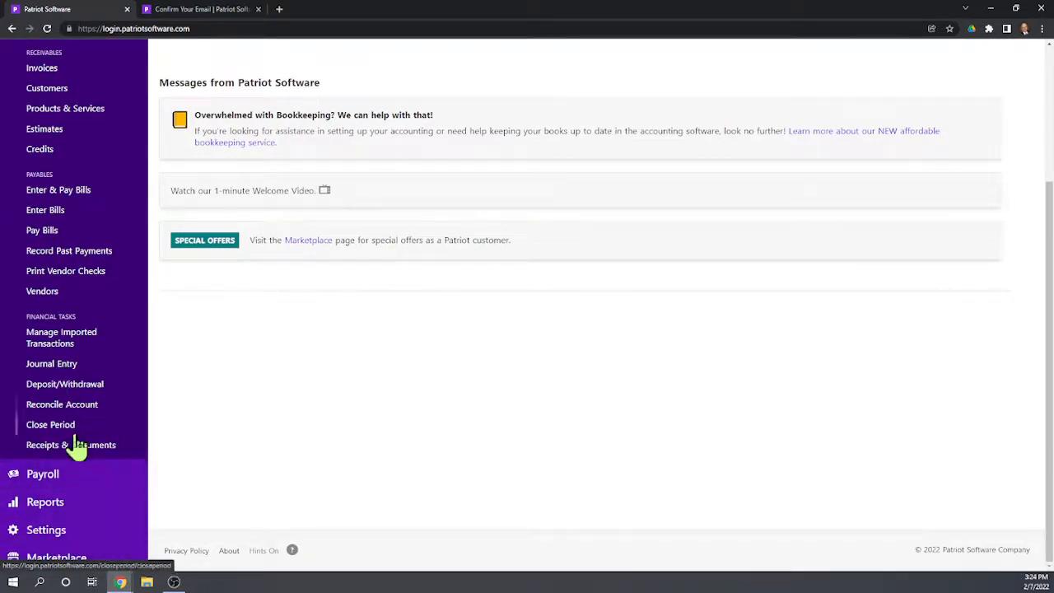
scroll(127, 210, up, 5)
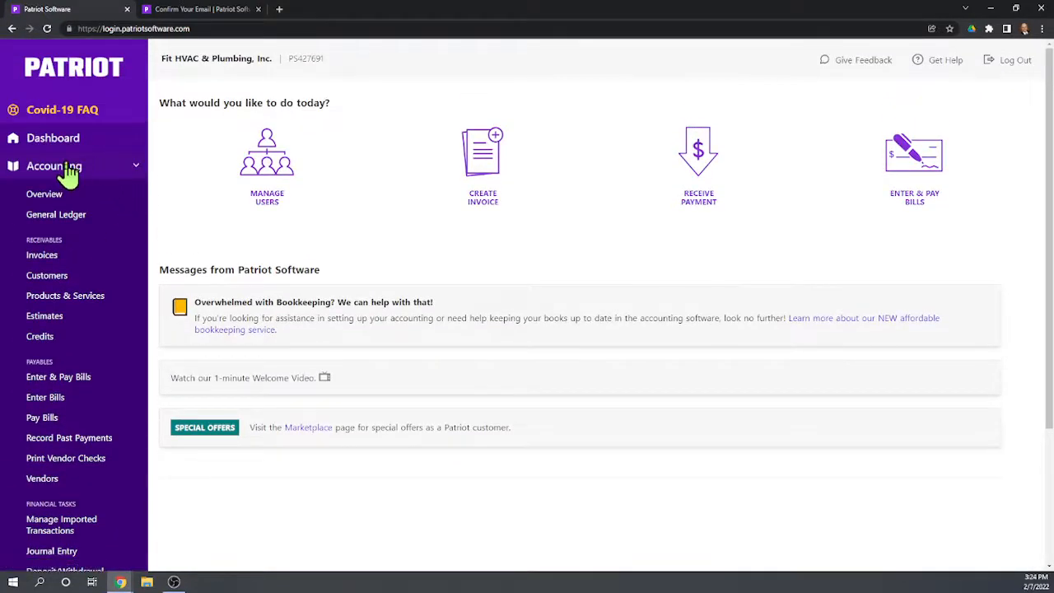
click(70, 173)
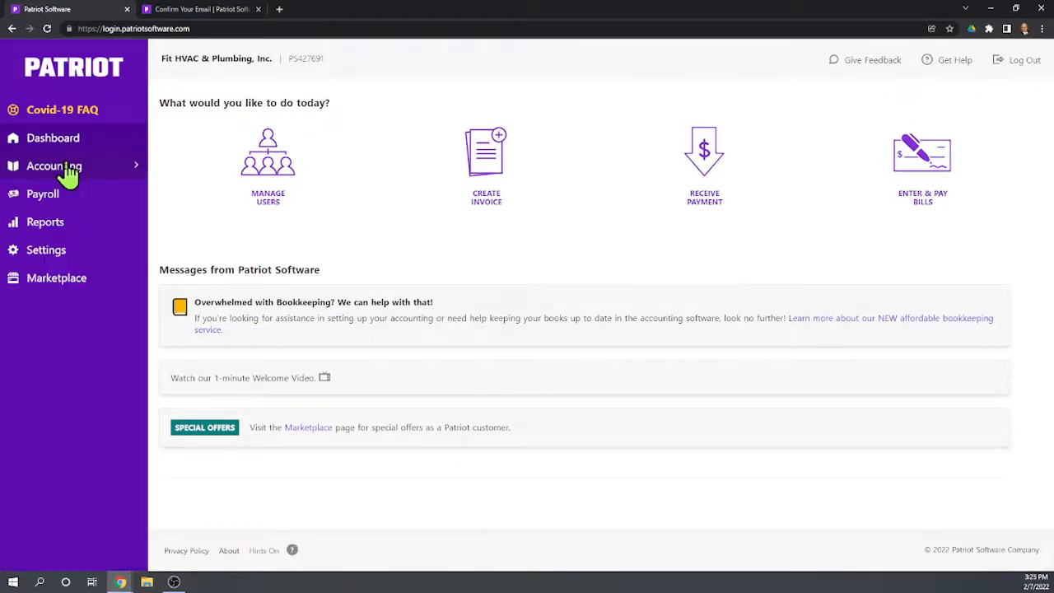
- Review the company information and the list of departments in the company settings, and return to the settings overview
click(62, 260)
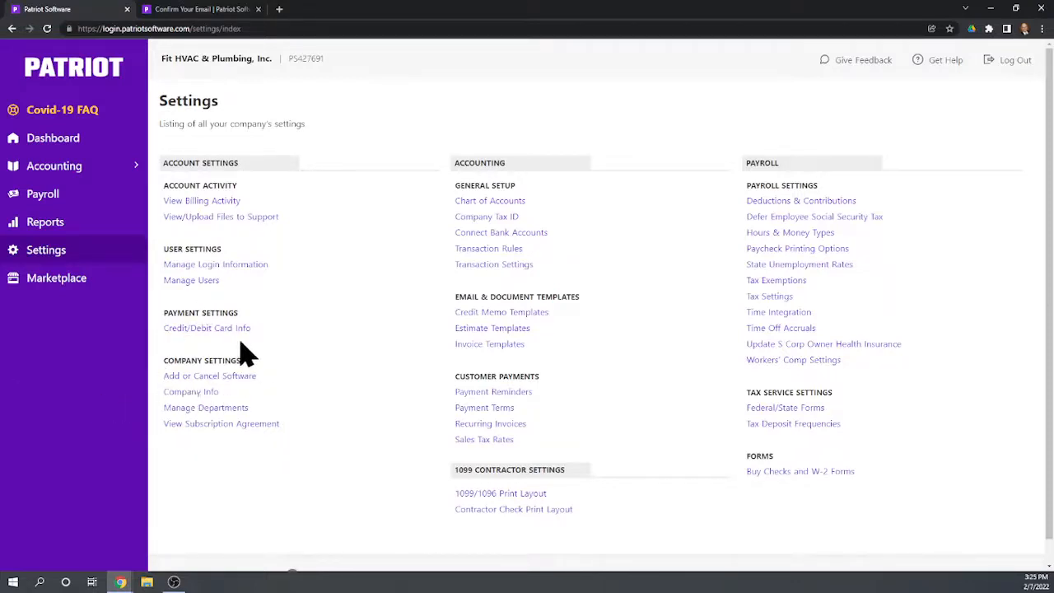
click(203, 392)
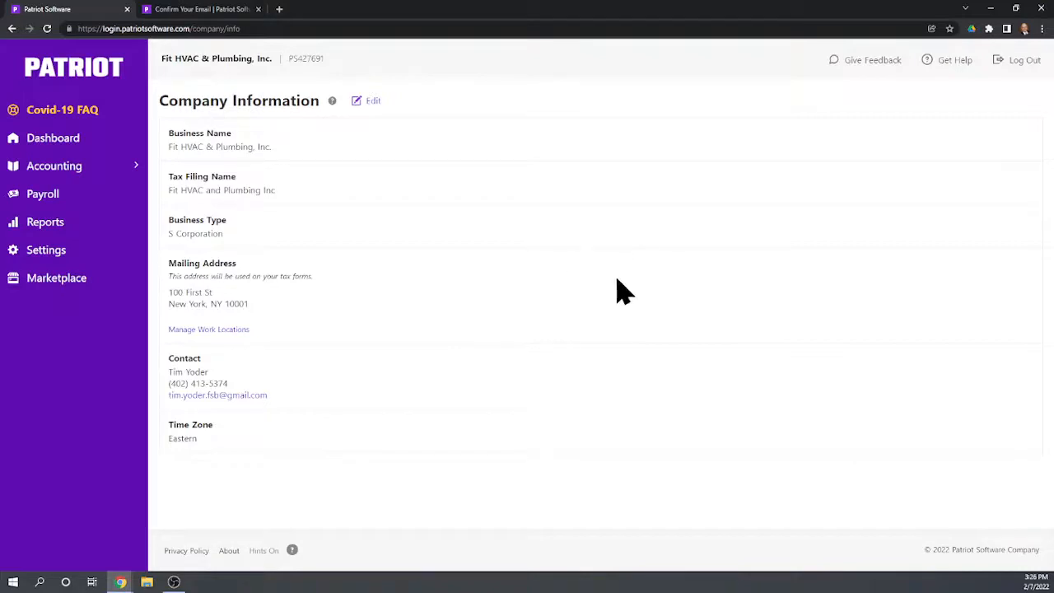
click(47, 253)
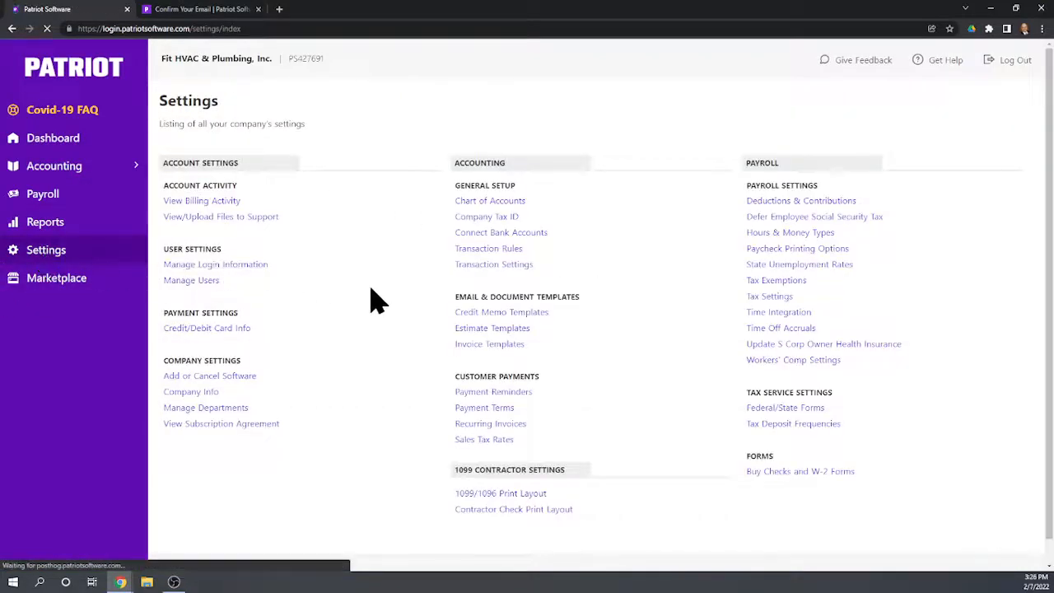
scroll(403, 350, down, 1)
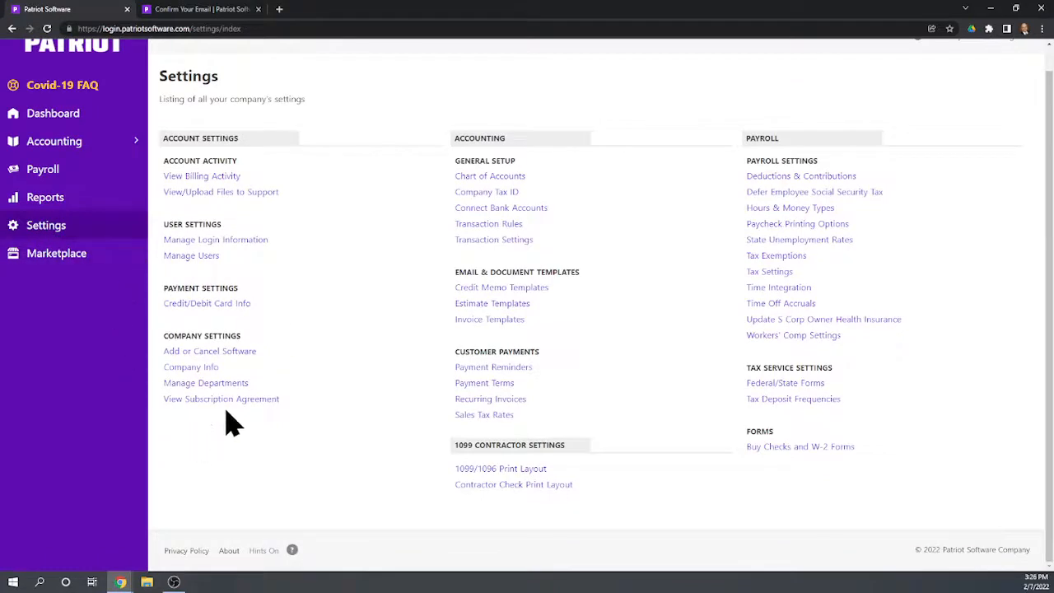
click(229, 384)
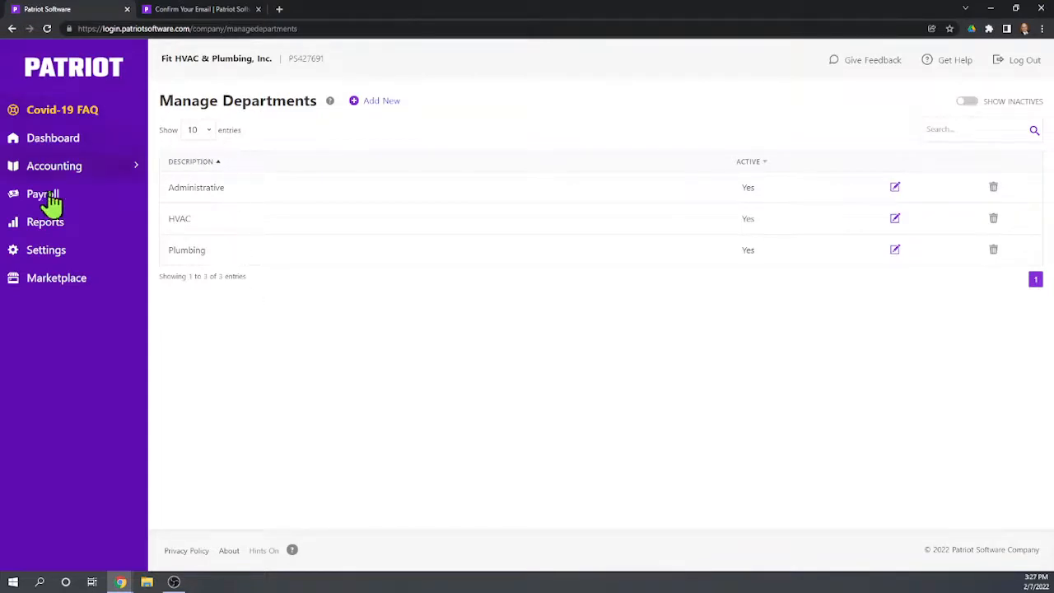
click(12, 28)
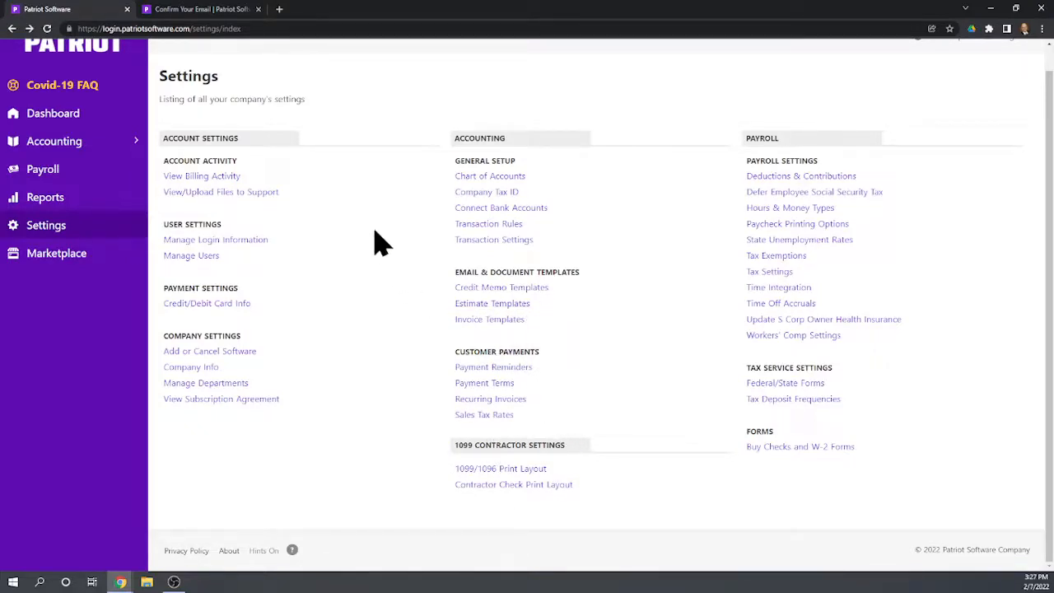
click(0, 363)
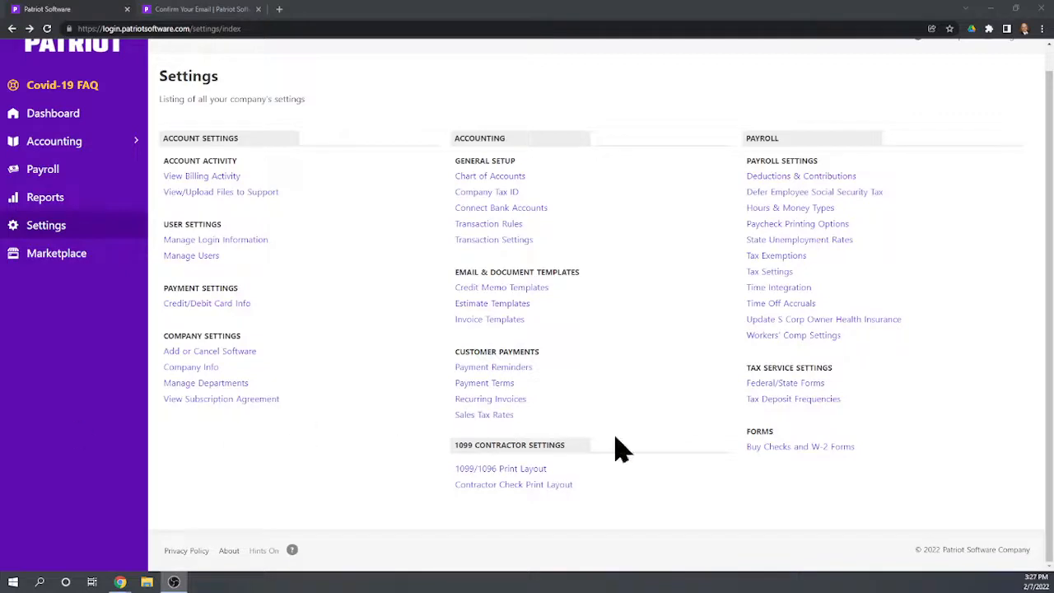
- Open the chart of accounts and review its asset, liability, equity, income and expense accounts
click(497, 177)
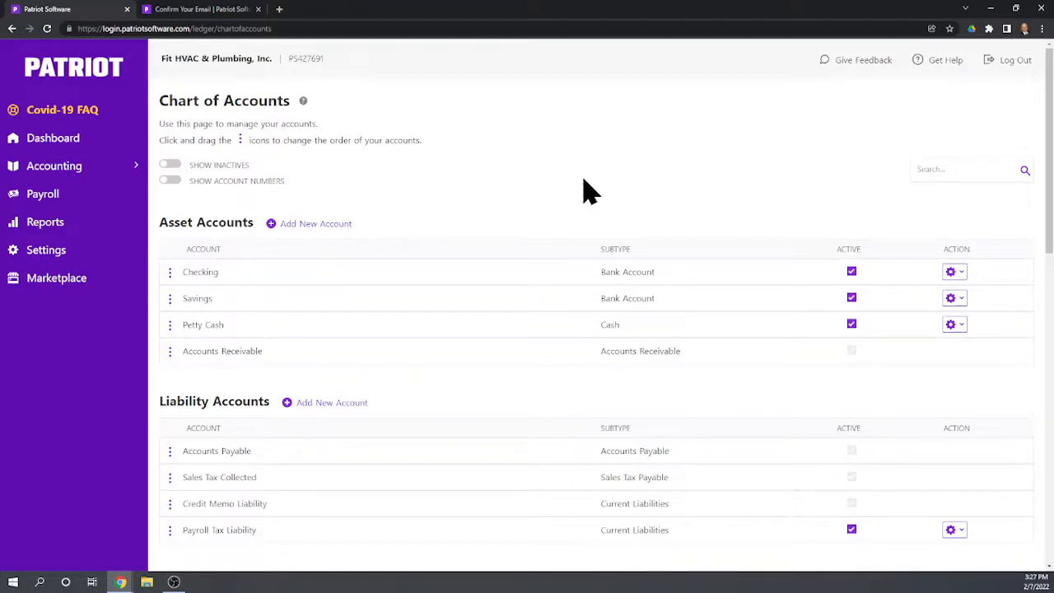
scroll(591, 188, down, 1)
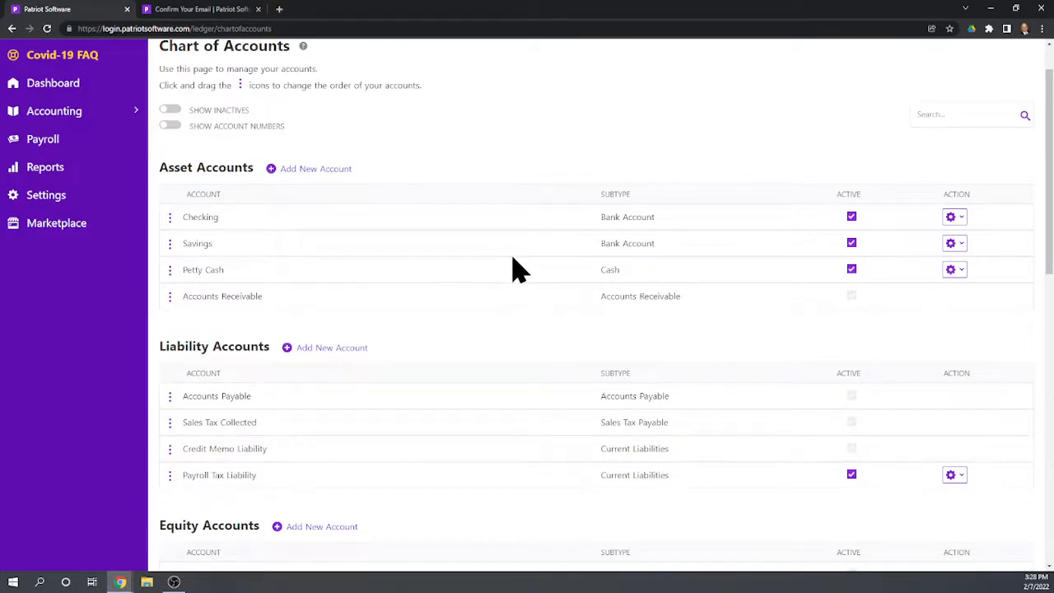
scroll(513, 266, down, 1)
scroll(513, 266, down, 5)
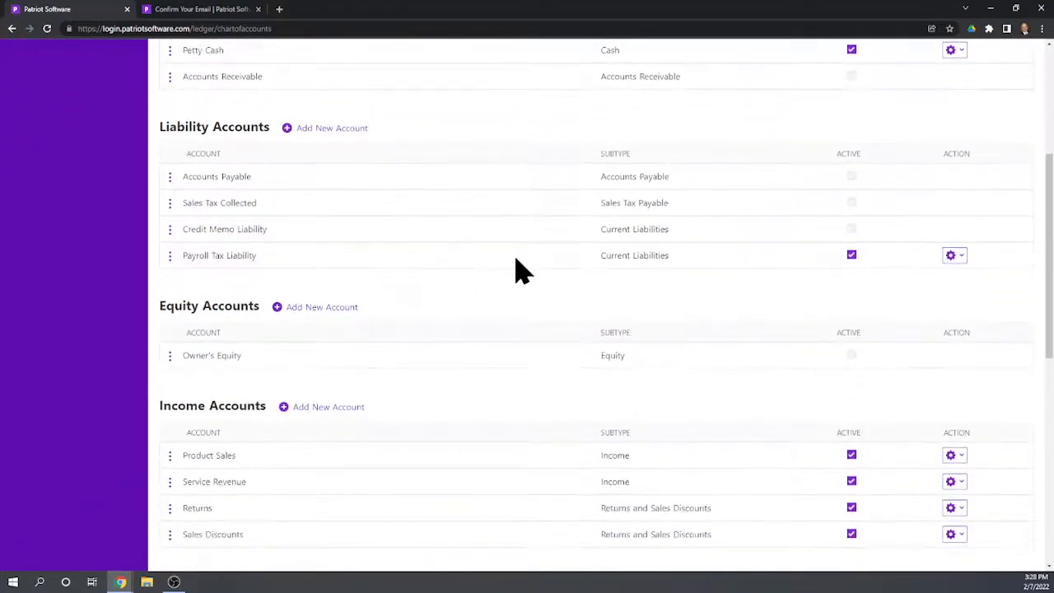
scroll(519, 270, down, 3)
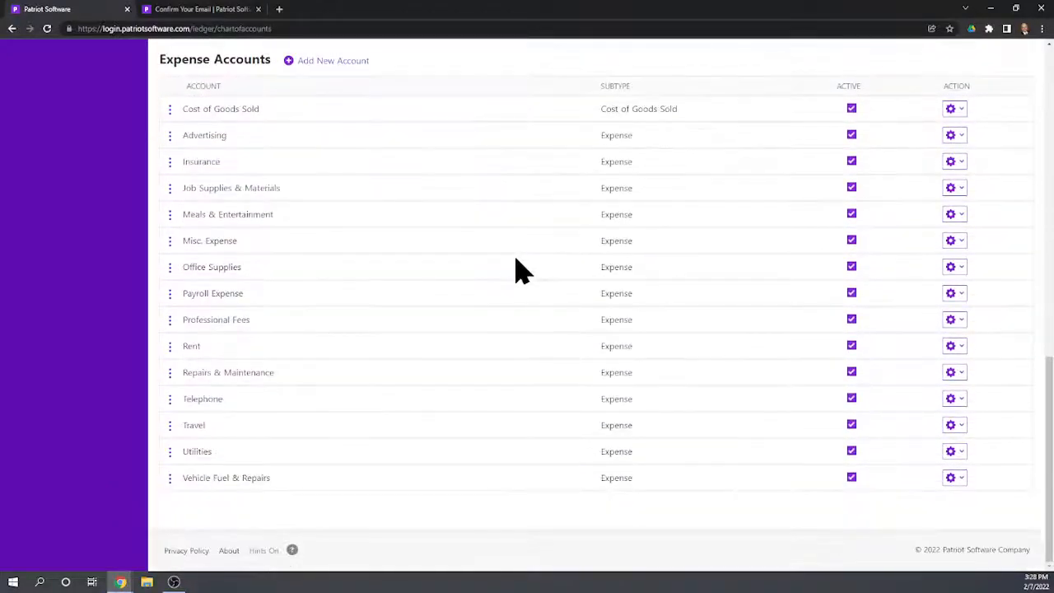
scroll(519, 270, up, 7)
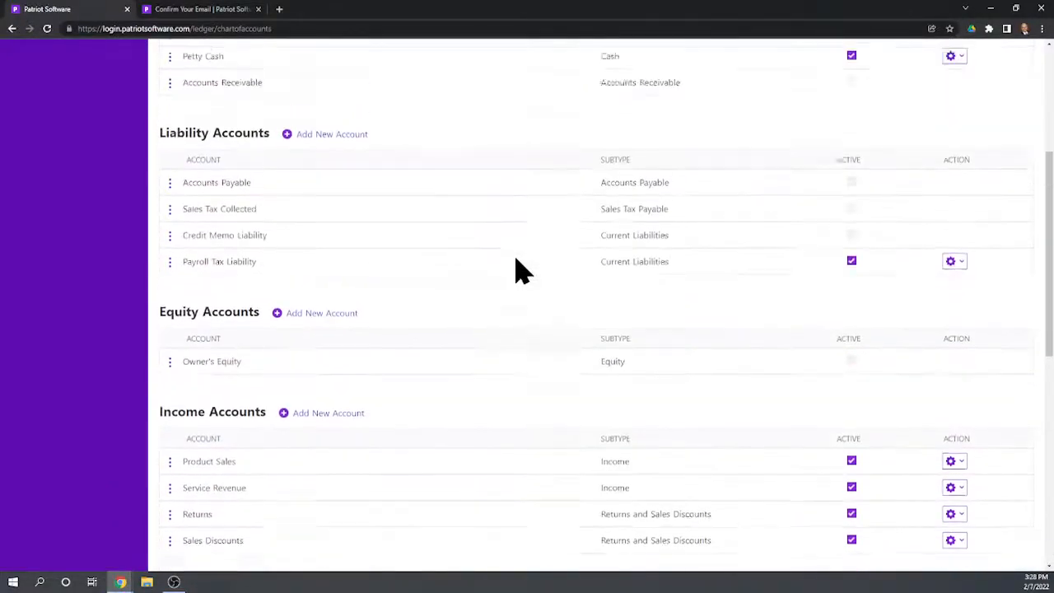
scroll(517, 272, up, 2)
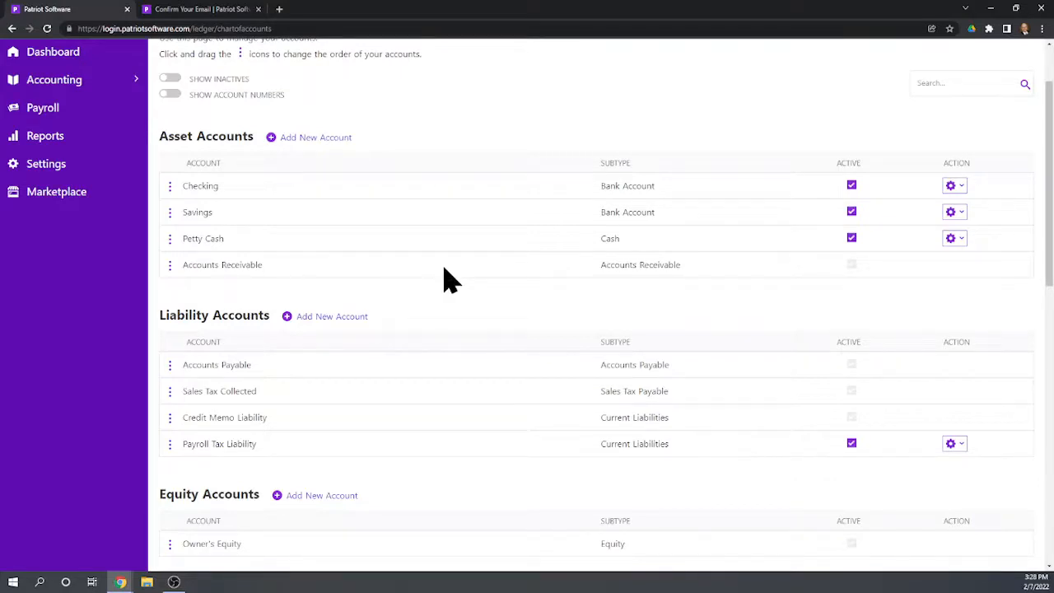
scroll(444, 277, down, 1)
scroll(445, 277, down, 2)
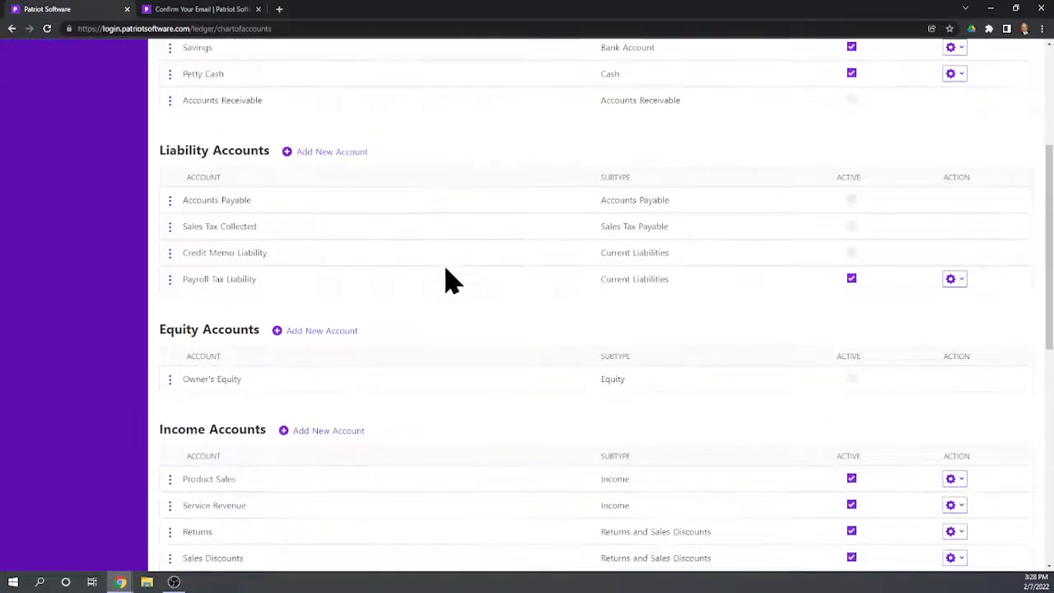
scroll(445, 278, up, 5)
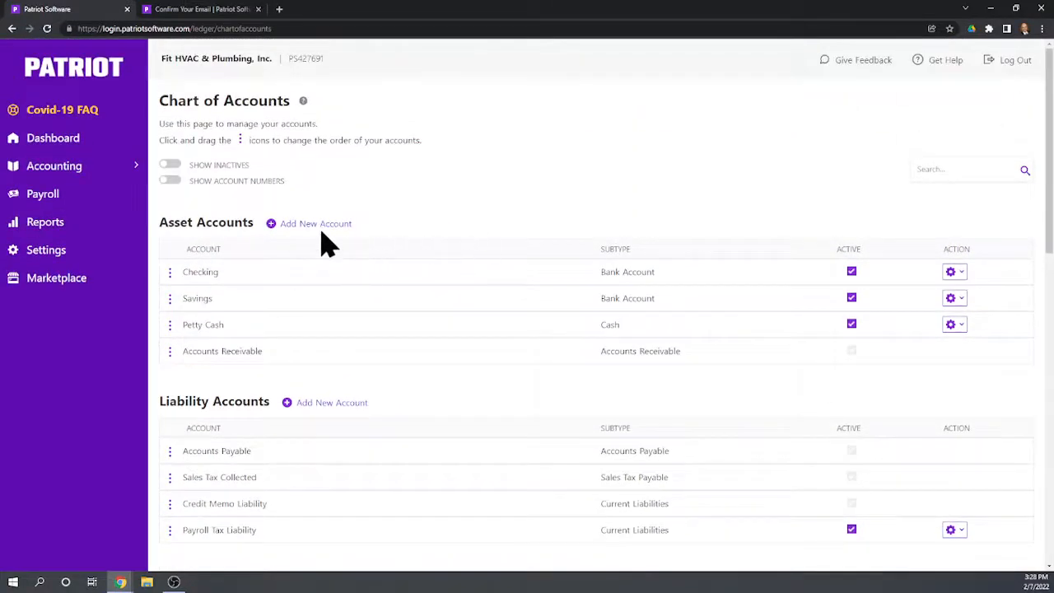
- Add and save a new asset account named Inventory with the subtype Other Asset
click(309, 224)
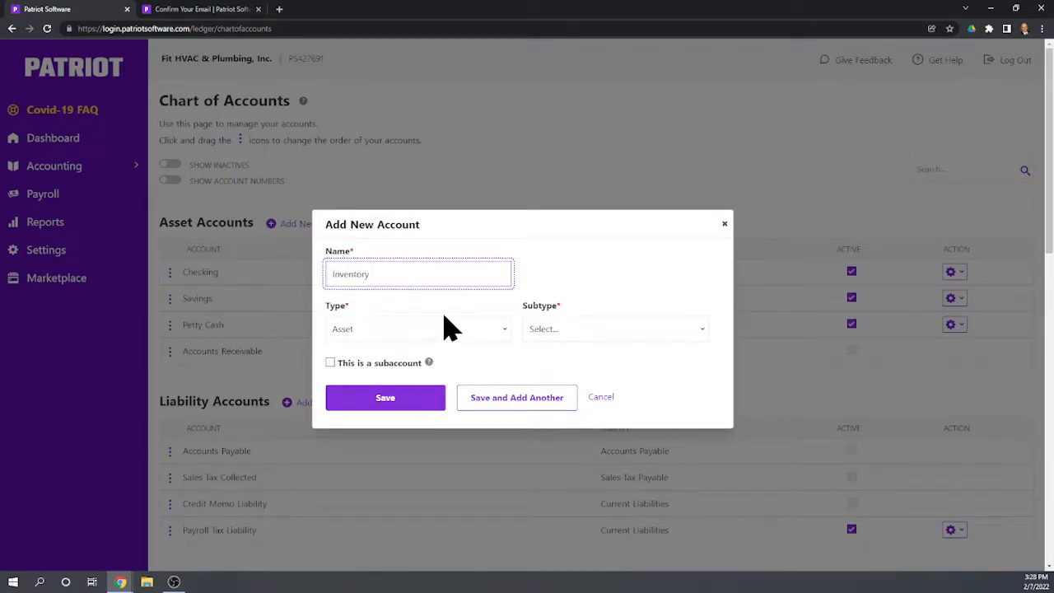
click(581, 330)
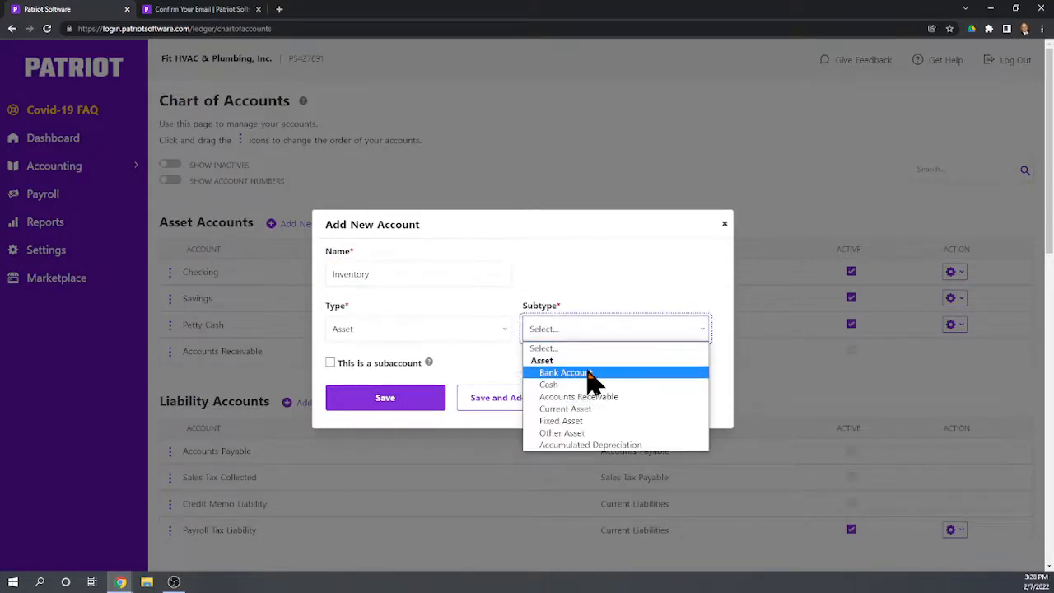
click(575, 434)
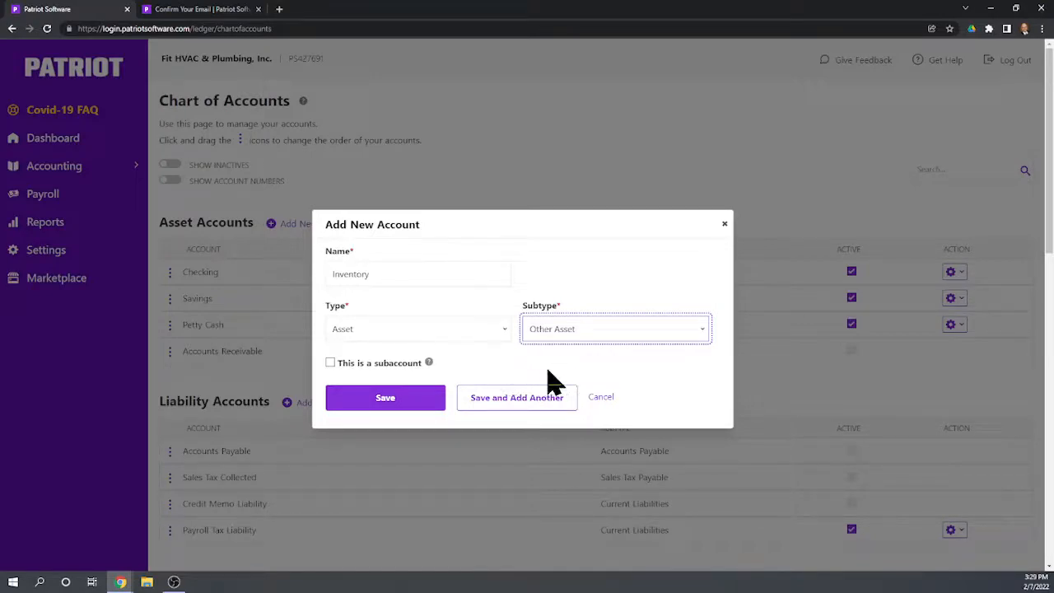
click(385, 403)
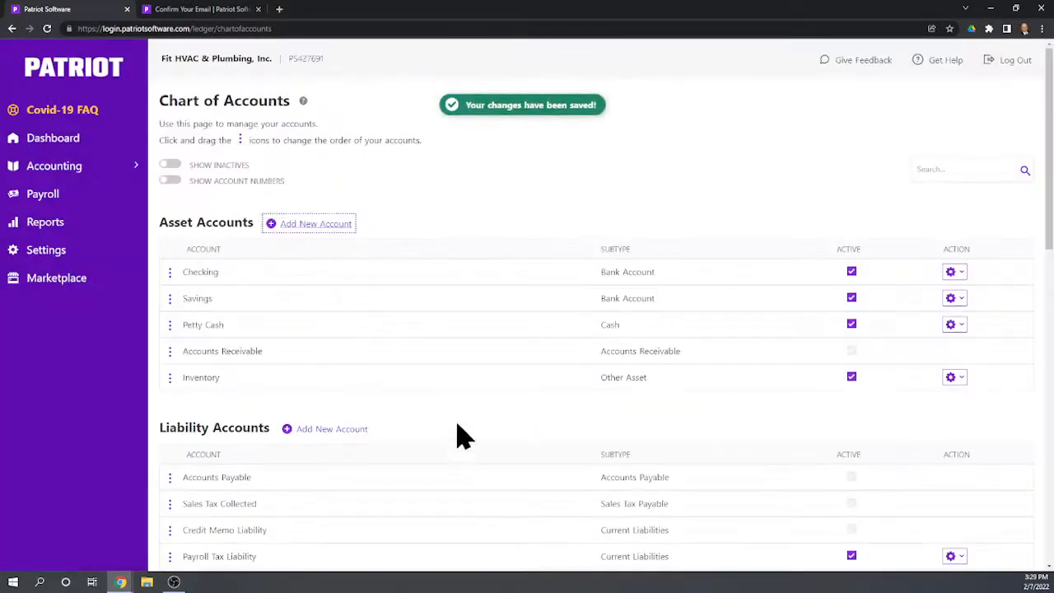
- Check the liability, equity, income and expense sections of the chart of accounts for any further accounts needed
scroll(519, 350, down, 1)
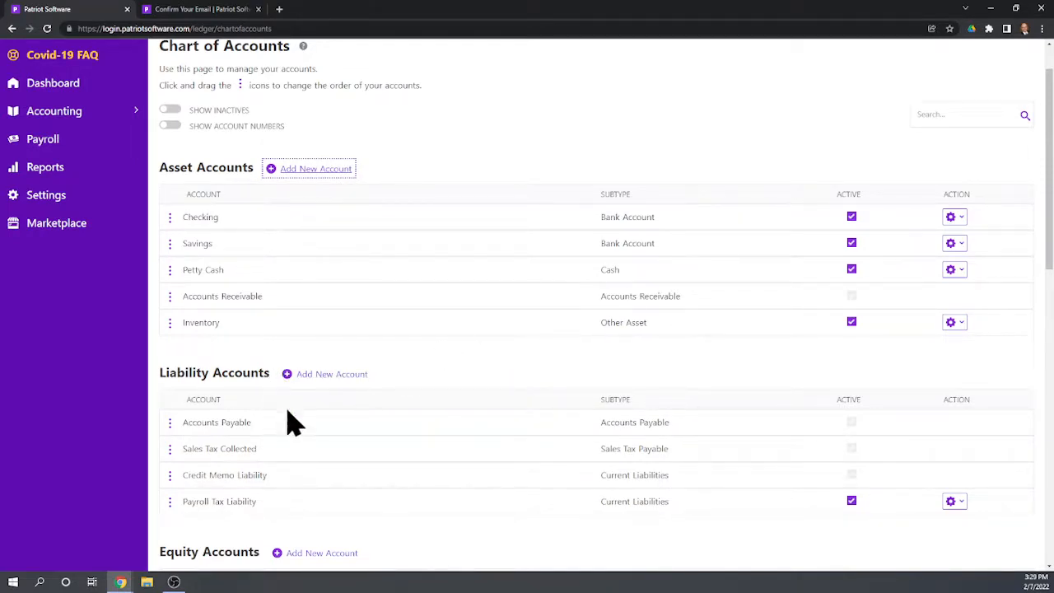
scroll(318, 401, down, 1)
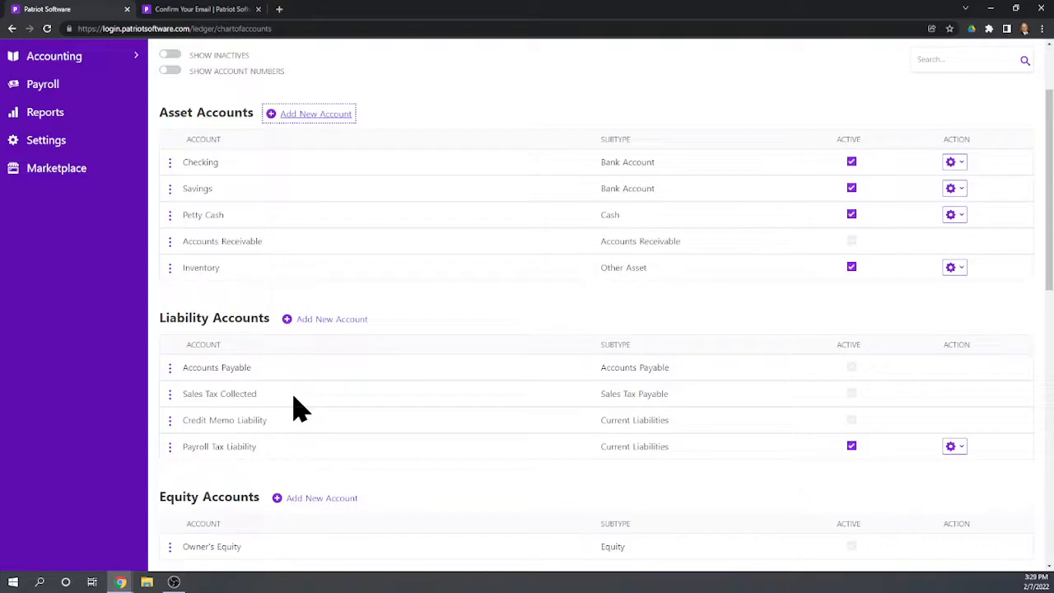
scroll(300, 408, down, 1)
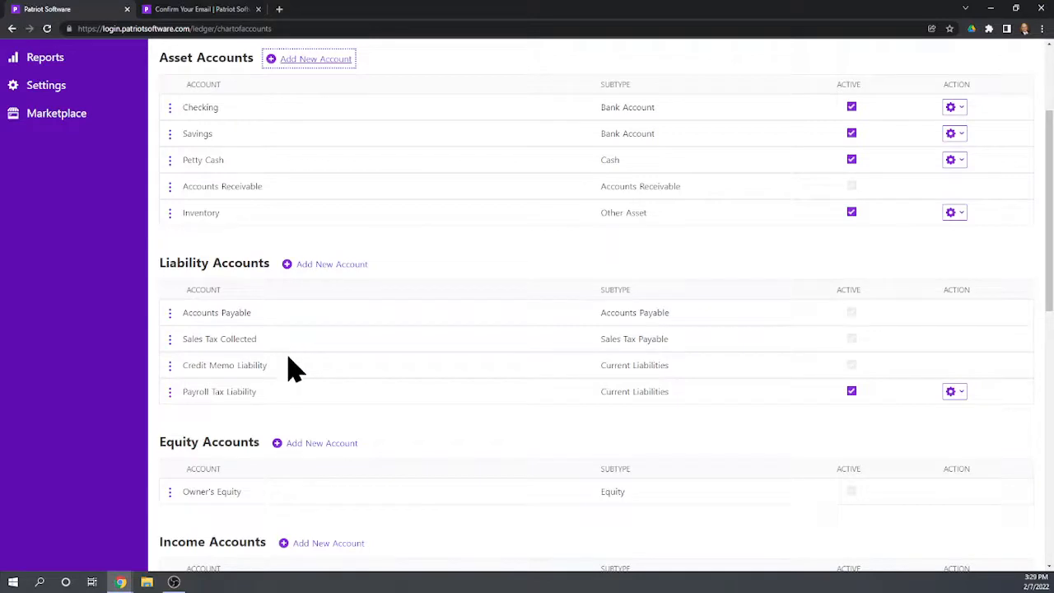
scroll(369, 388, down, 4)
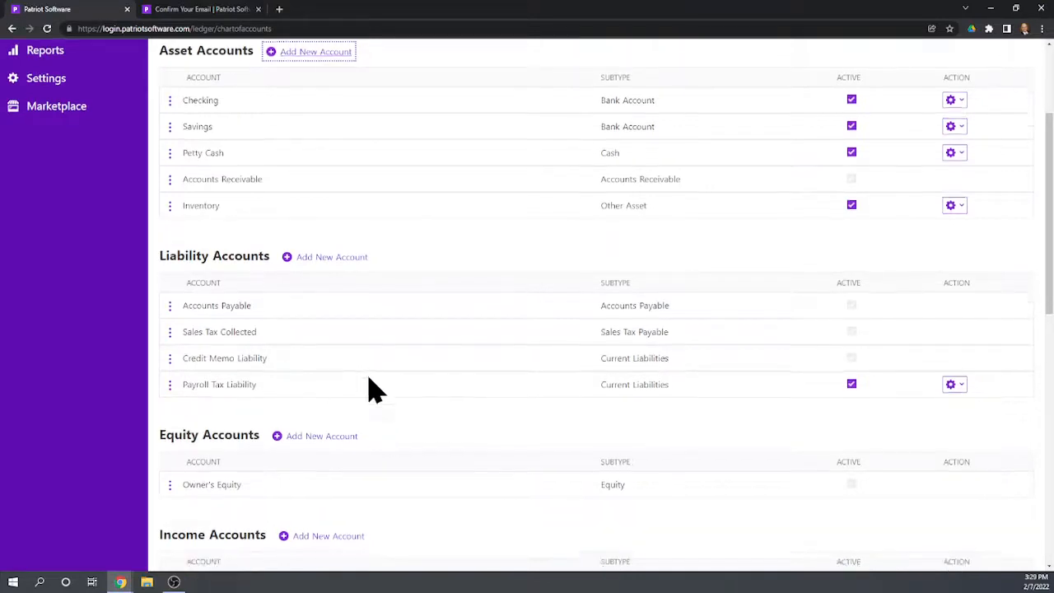
scroll(379, 395, down, 1)
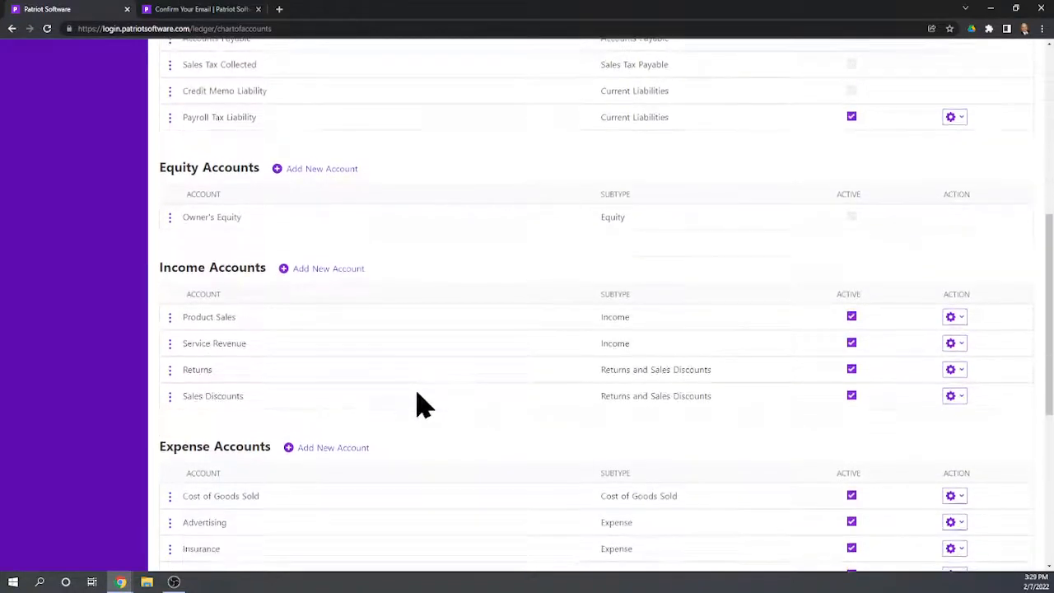
scroll(424, 405, down, 2)
scroll(423, 405, up, 6)
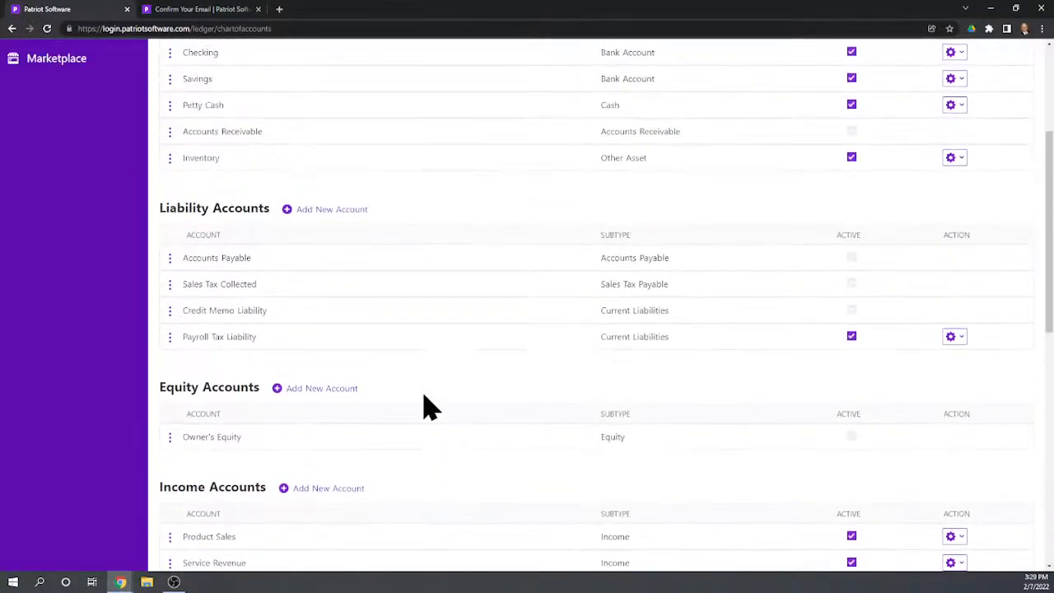
scroll(434, 437, up, 3)
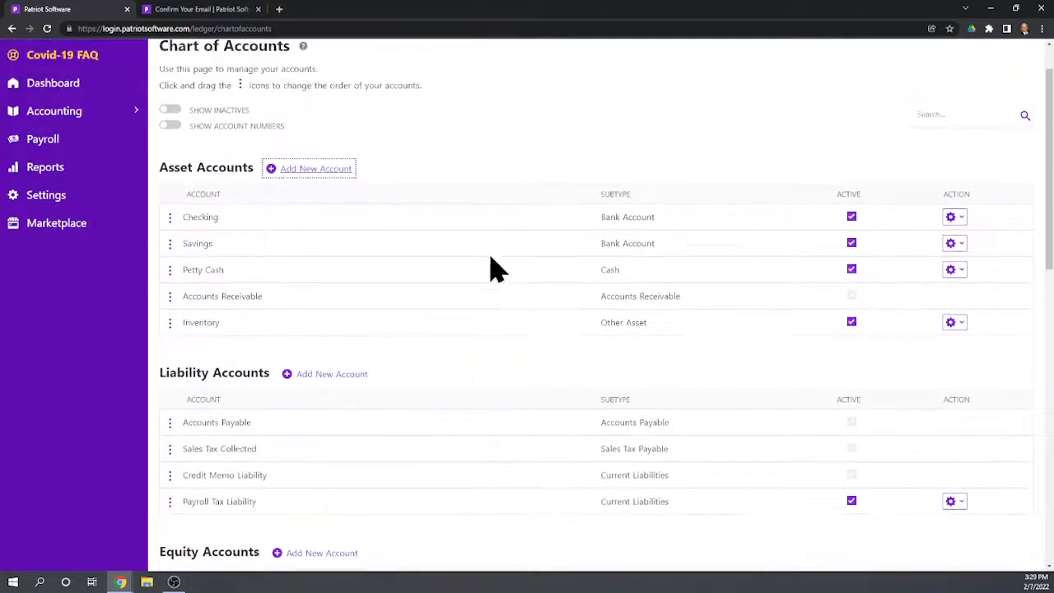
scroll(428, 336, down, 2)
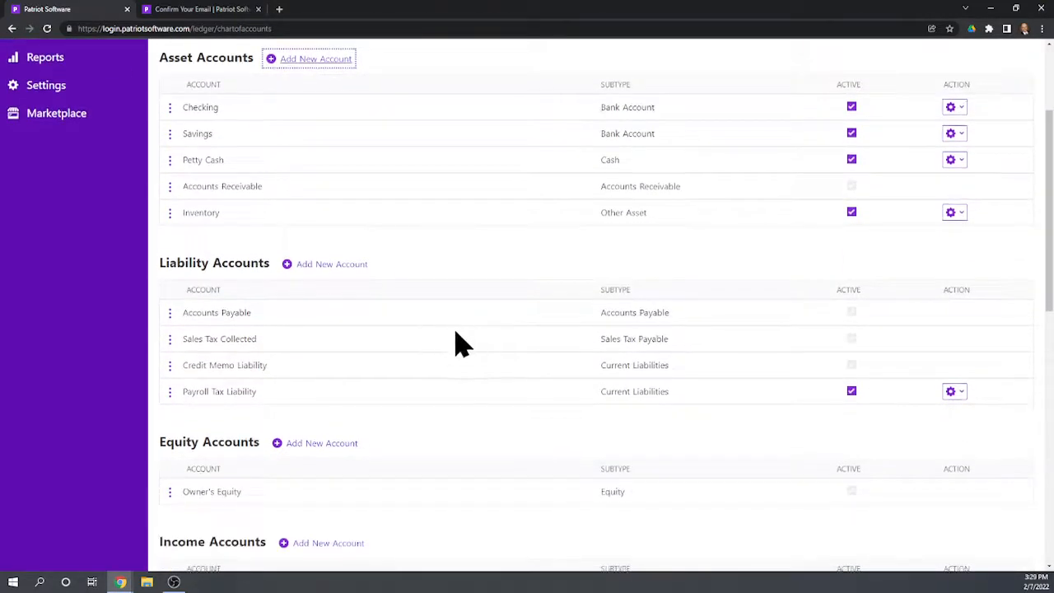
- Review the asset, liability, equity and income accounts in the expanded chart of accounts
scroll(462, 334, up, 1)
scroll(470, 324, down, 1)
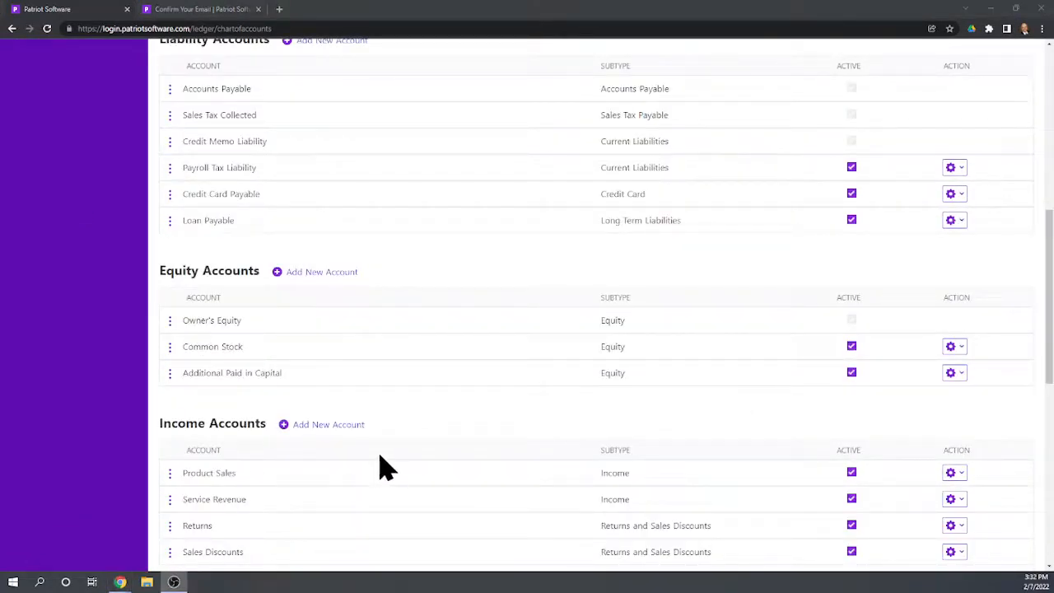
scroll(379, 466, up, 5)
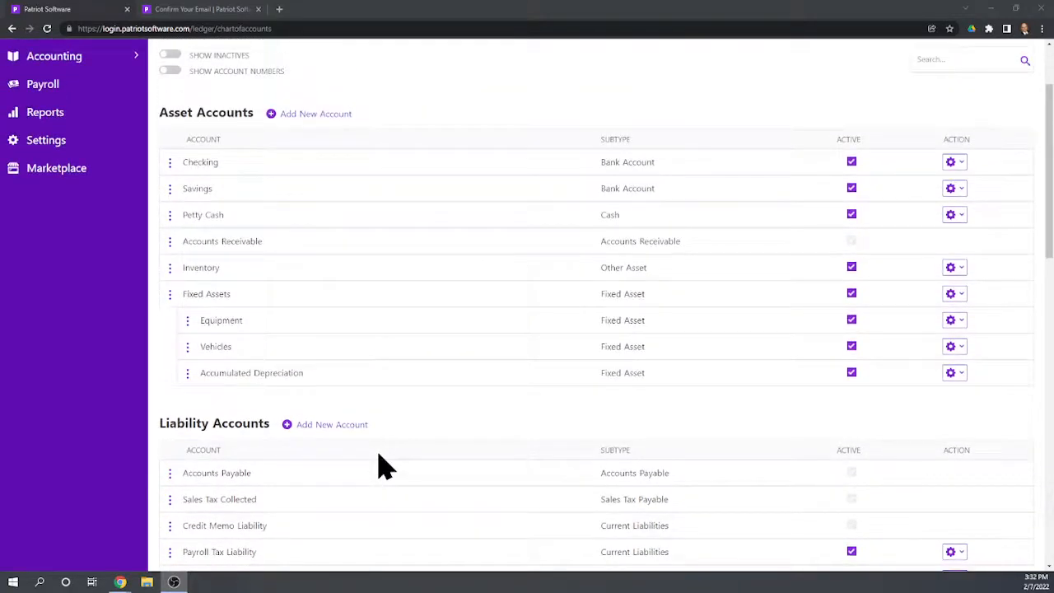
scroll(378, 466, up, 2)
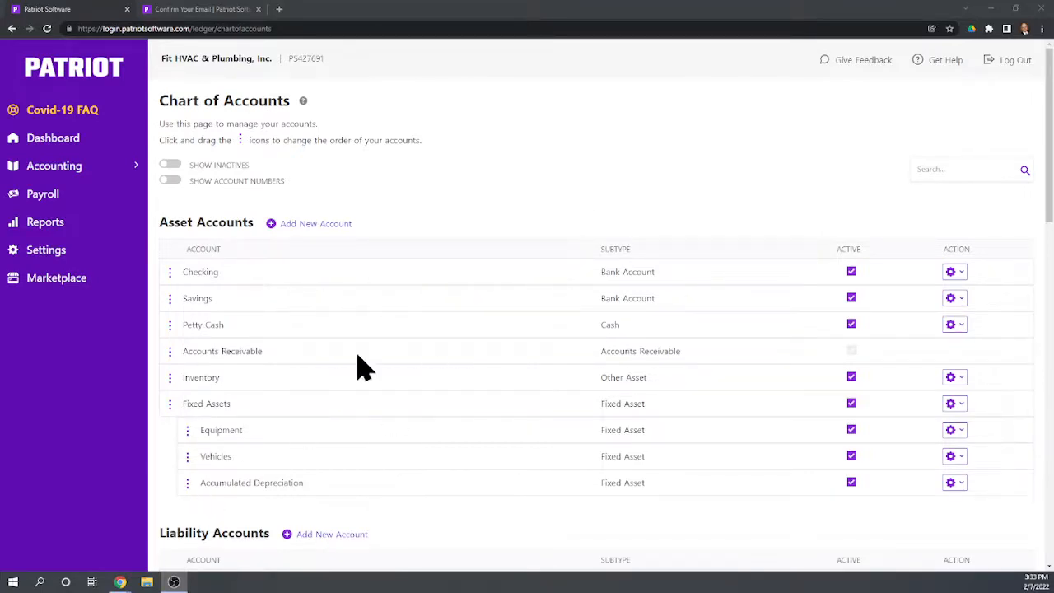
scroll(426, 313, down, 5)
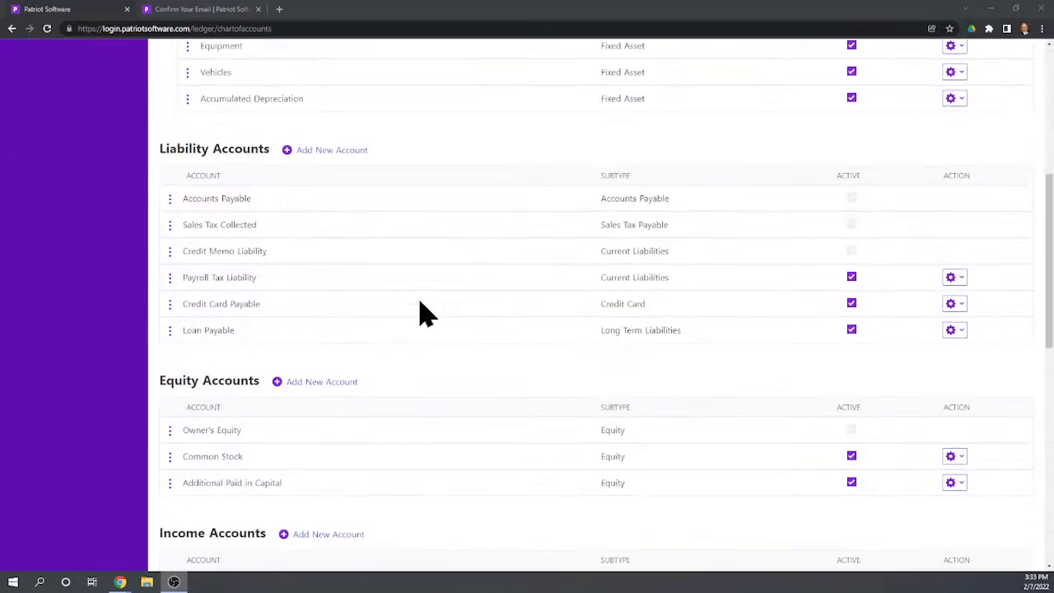
- Move the Petty Cash account to the first place in the asset accounts, above Checking
scroll(426, 313, up, 5)
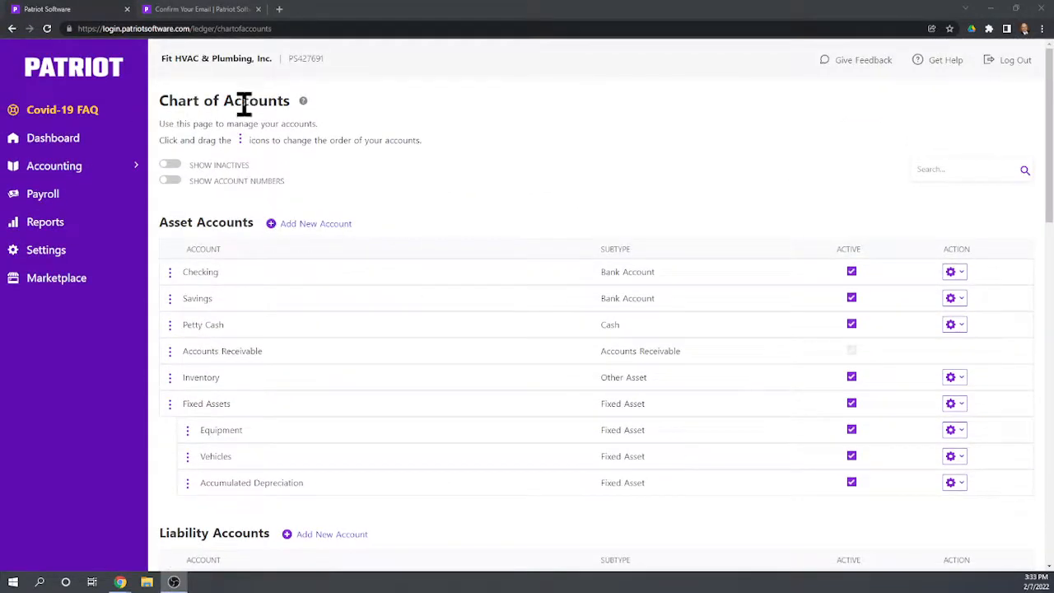
scroll(507, 350, down, 1)
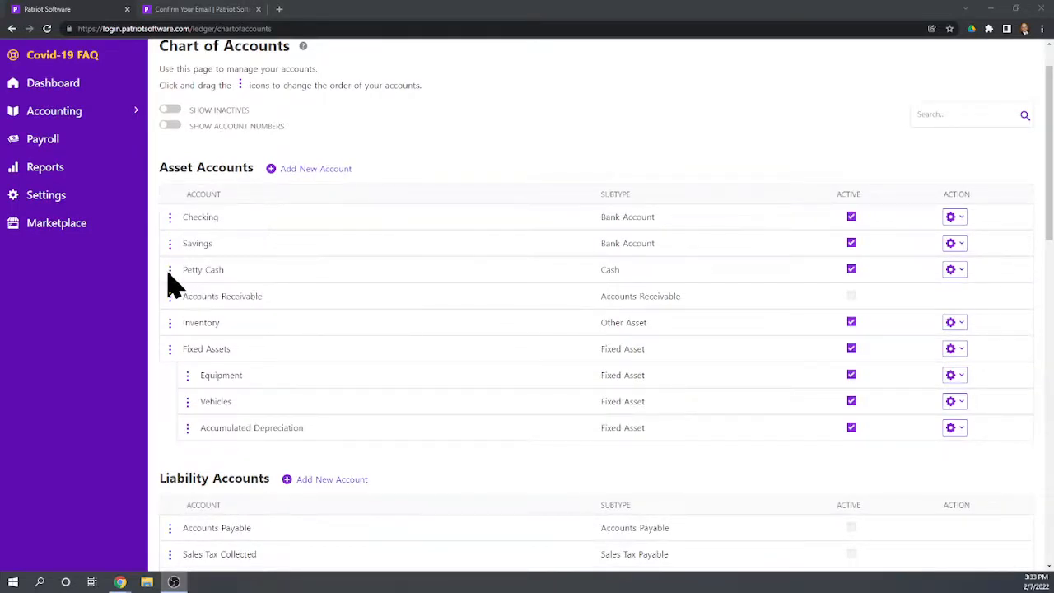
drag(170, 274, 172, 213)
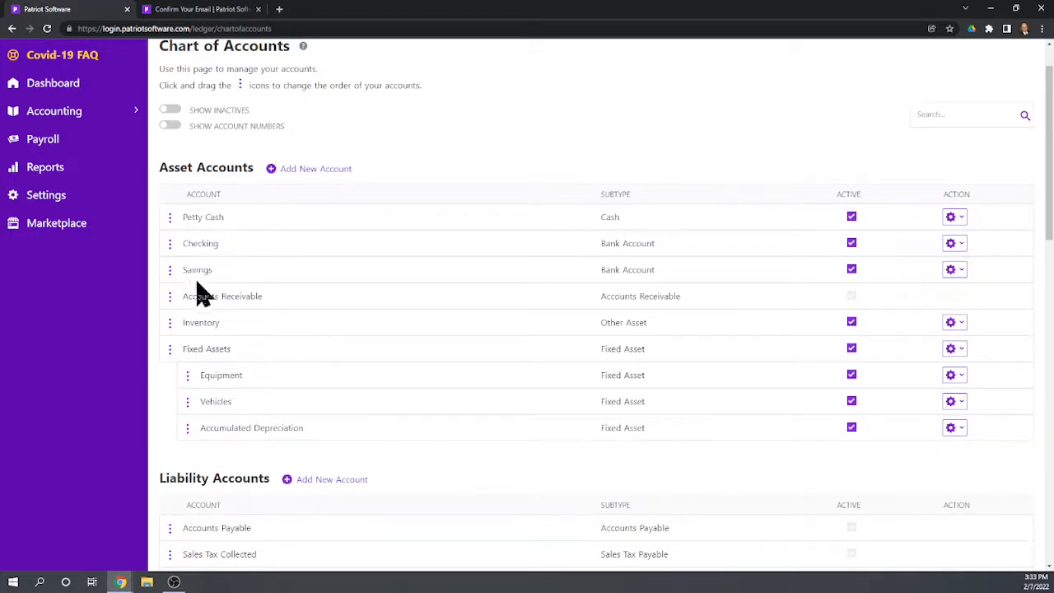
- Review the liability, equity, income and expense accounts, and return to the start of the chart of accounts
scroll(339, 408, down, 2)
scroll(348, 401, down, 1)
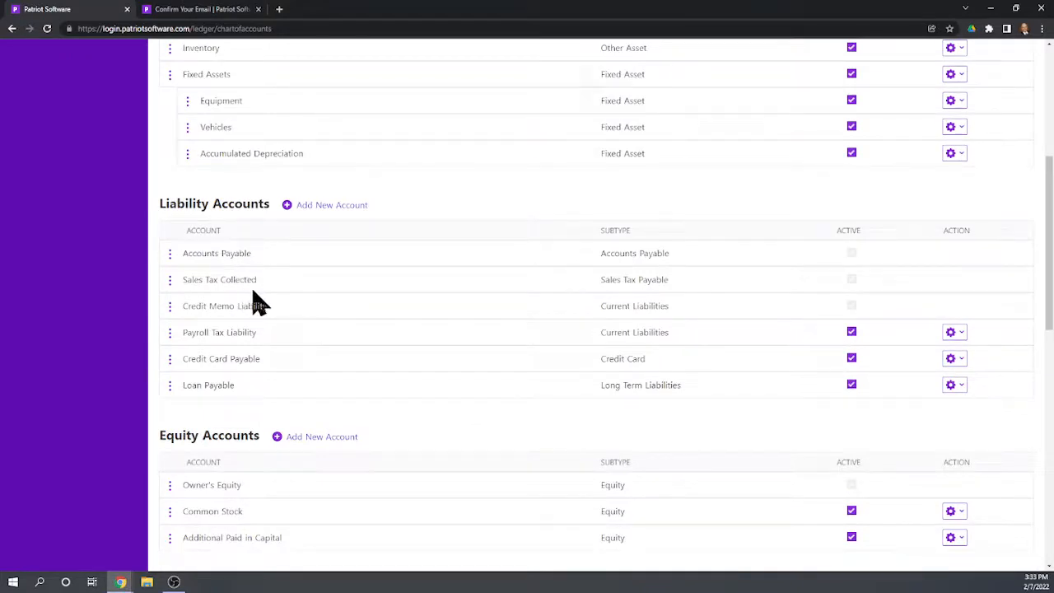
scroll(346, 411, down, 1)
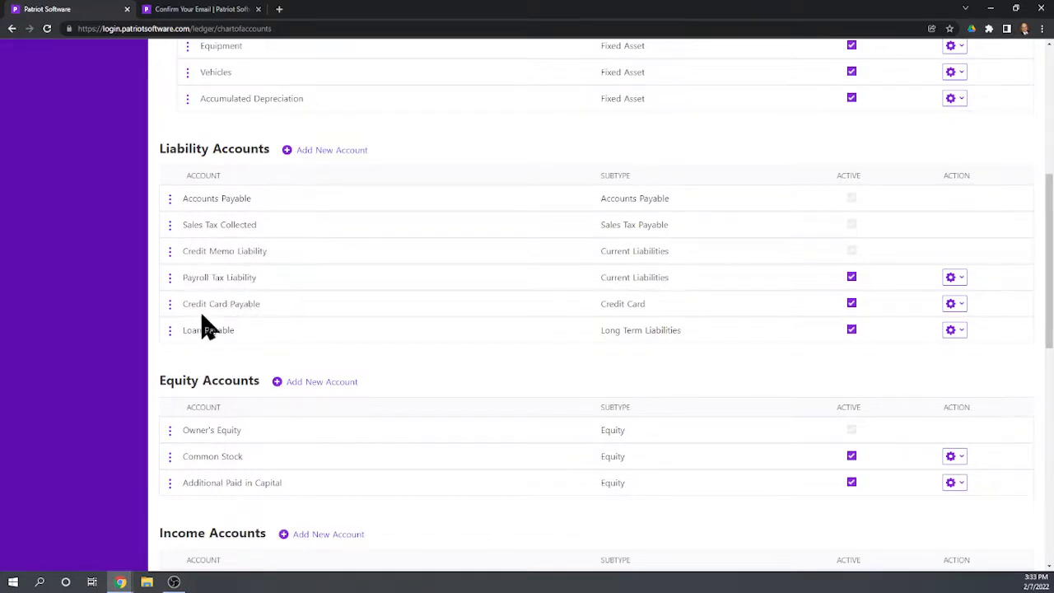
scroll(354, 371, down, 2)
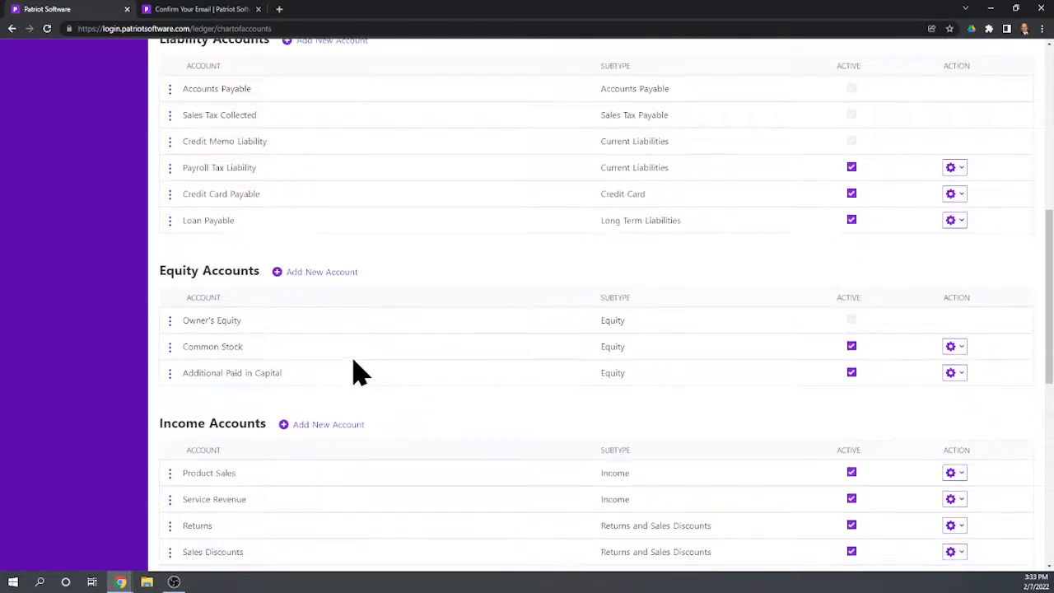
scroll(378, 376, down, 2)
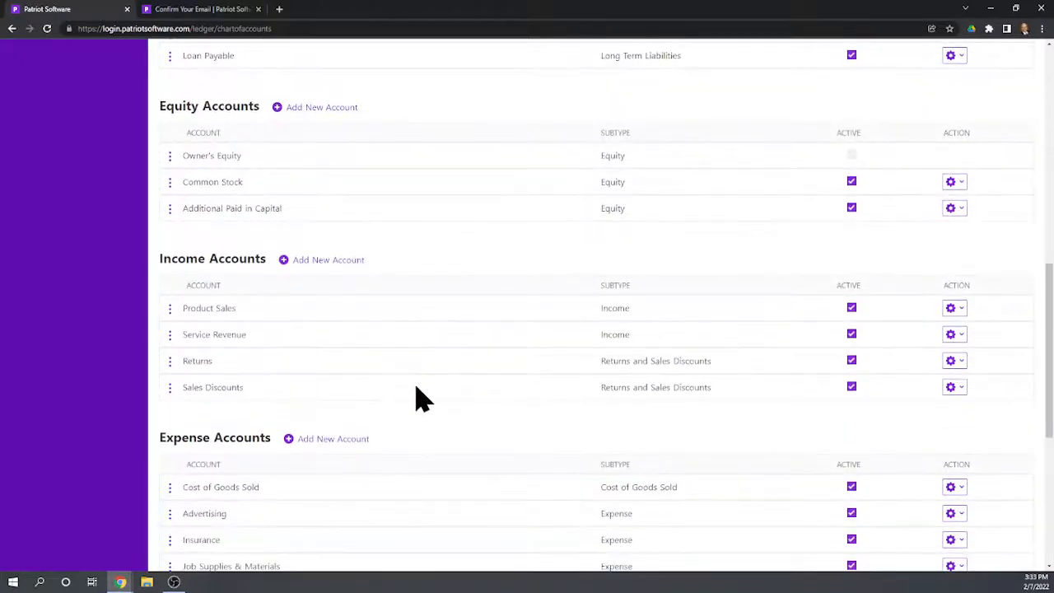
scroll(418, 399, up, 2)
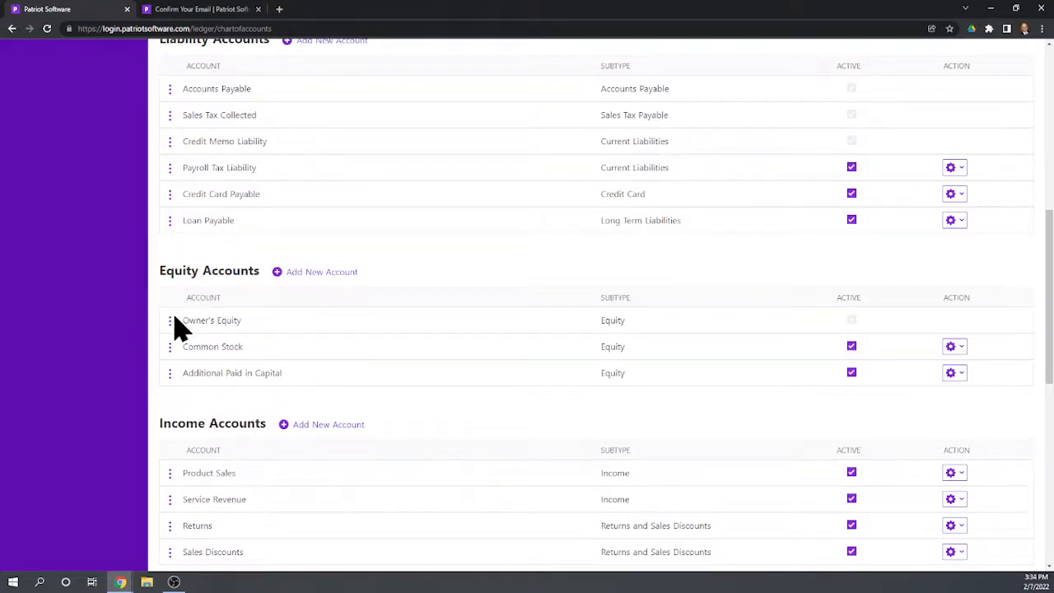
scroll(266, 348, down, 2)
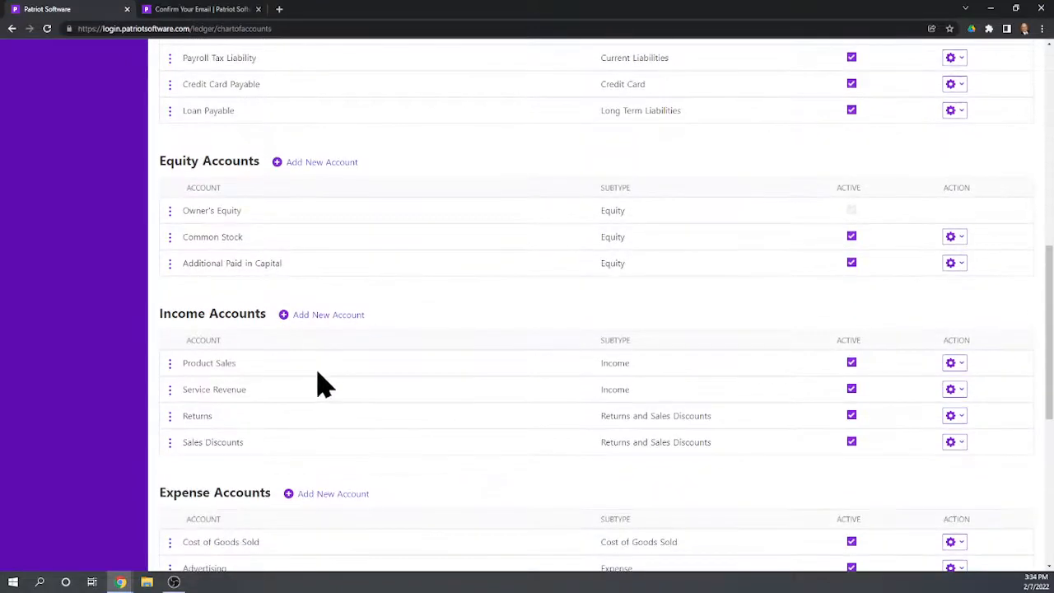
scroll(329, 390, down, 2)
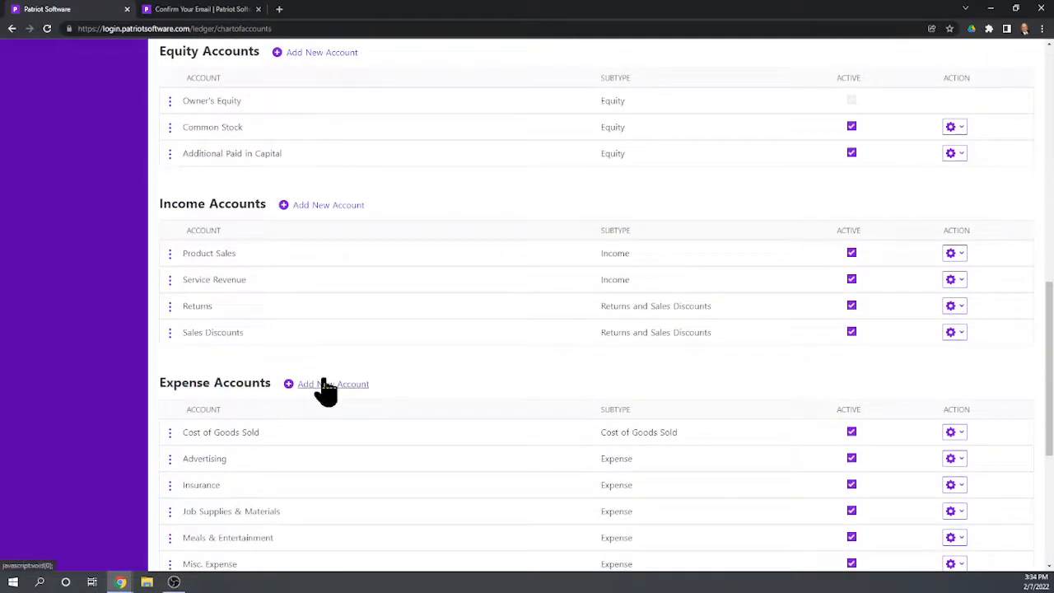
scroll(329, 390, down, 2)
scroll(346, 399, up, 10)
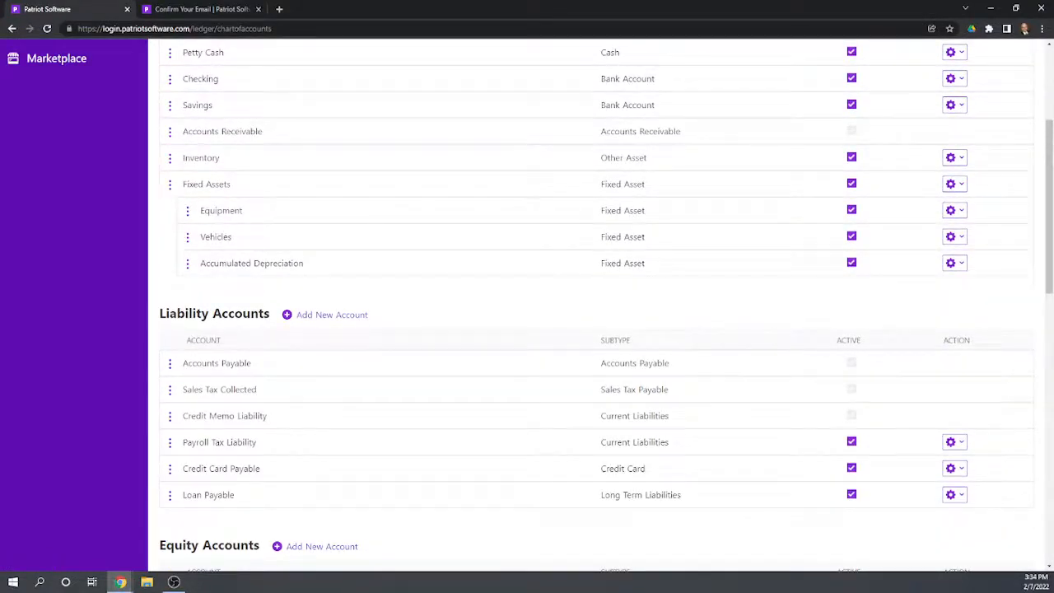
scroll(258, 336, up, 4)
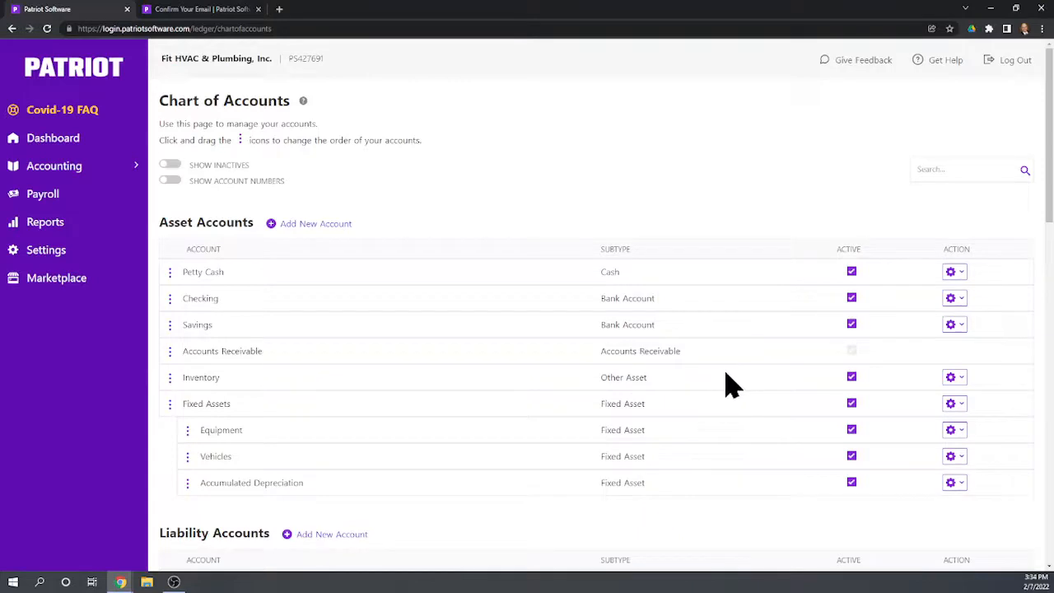
- Check which actions are available for the Petty Cash account, and glance over the remaining account sections
click(957, 273)
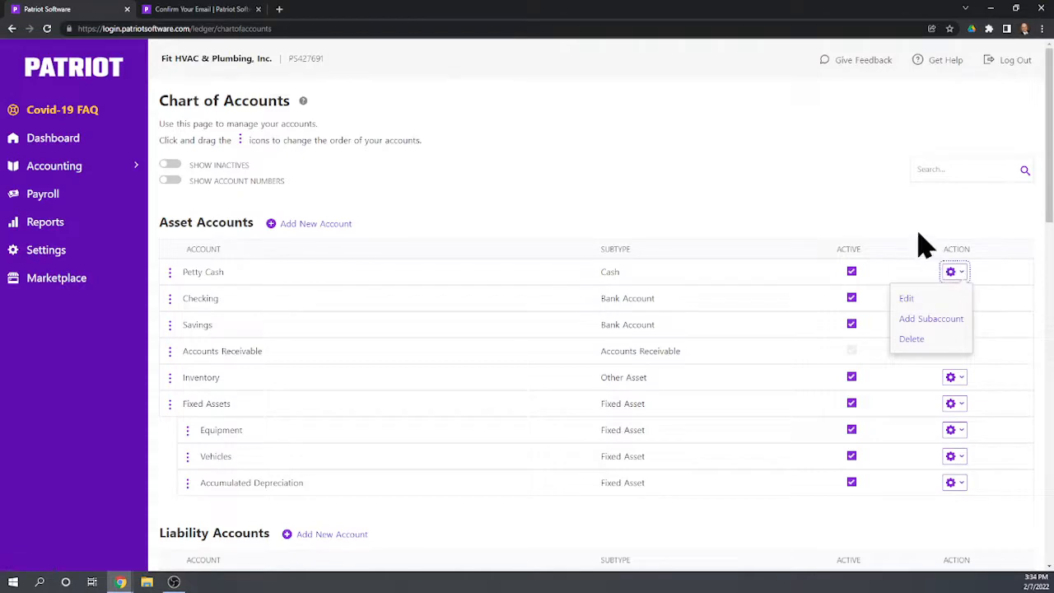
click(844, 198)
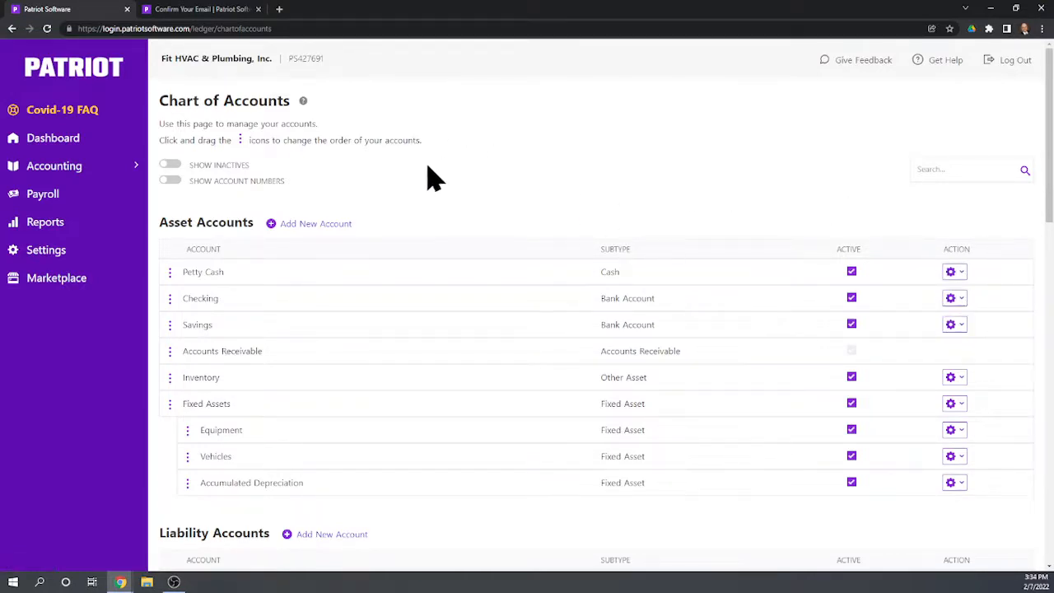
scroll(531, 201, down, 8)
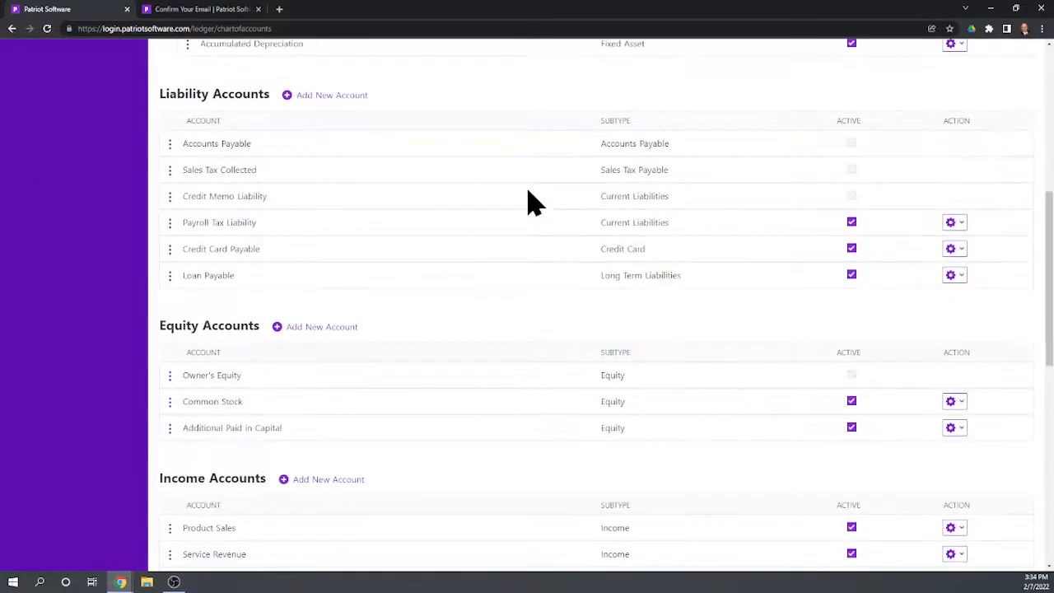
scroll(531, 200, up, 4)
scroll(531, 201, up, 5)
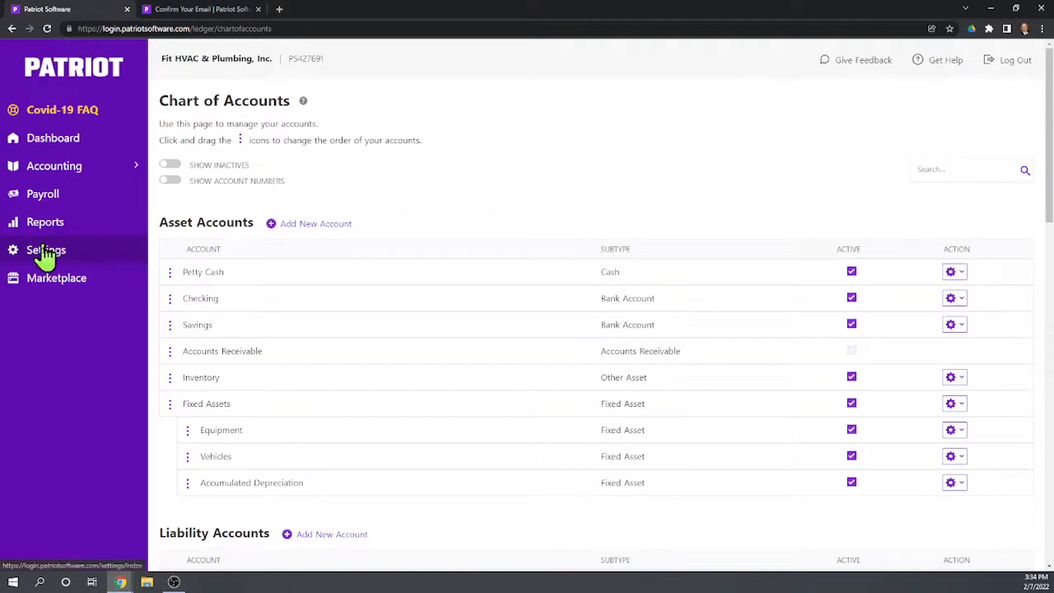
- Open the settings overview and look over the account, accounting, contractor and payroll settings
click(21, 250)
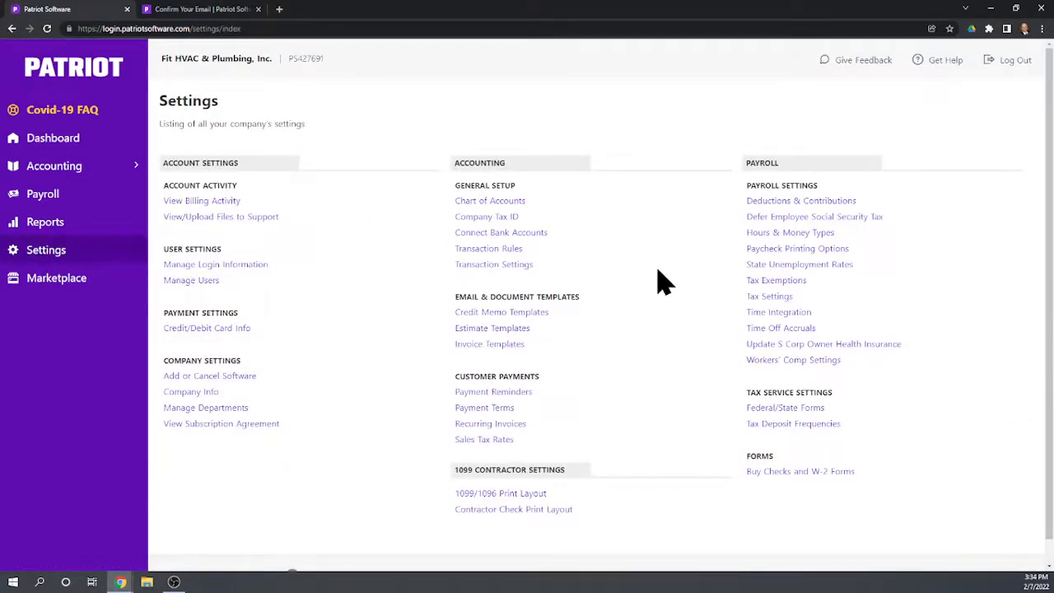
scroll(640, 236, down, 1)
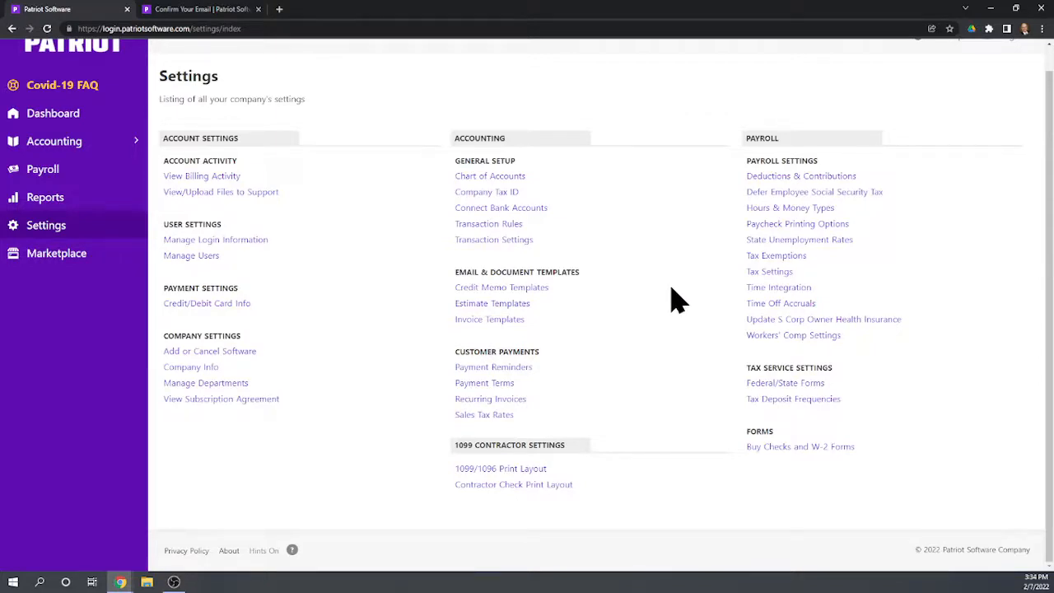
scroll(673, 298, up, 1)
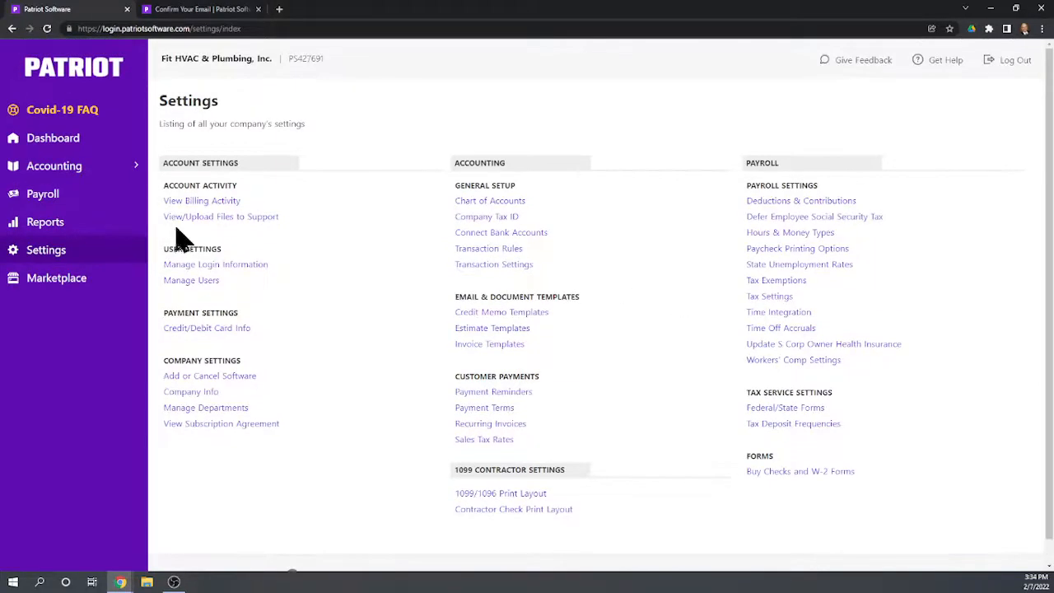
- Open the General Ledger report in the accounting section and check its accounting basis options
click(56, 171)
click(56, 215)
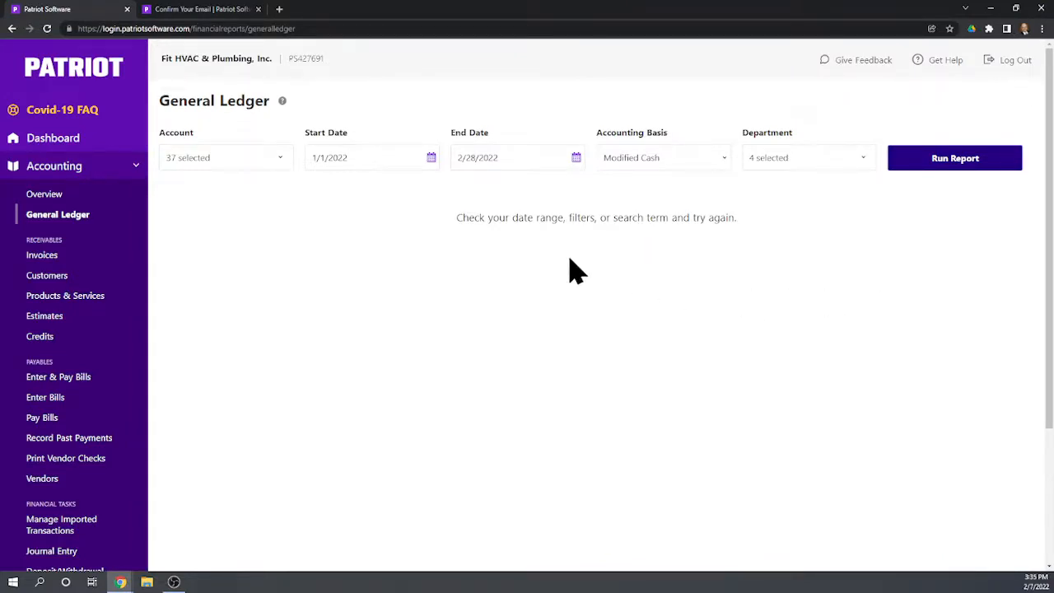
click(723, 163)
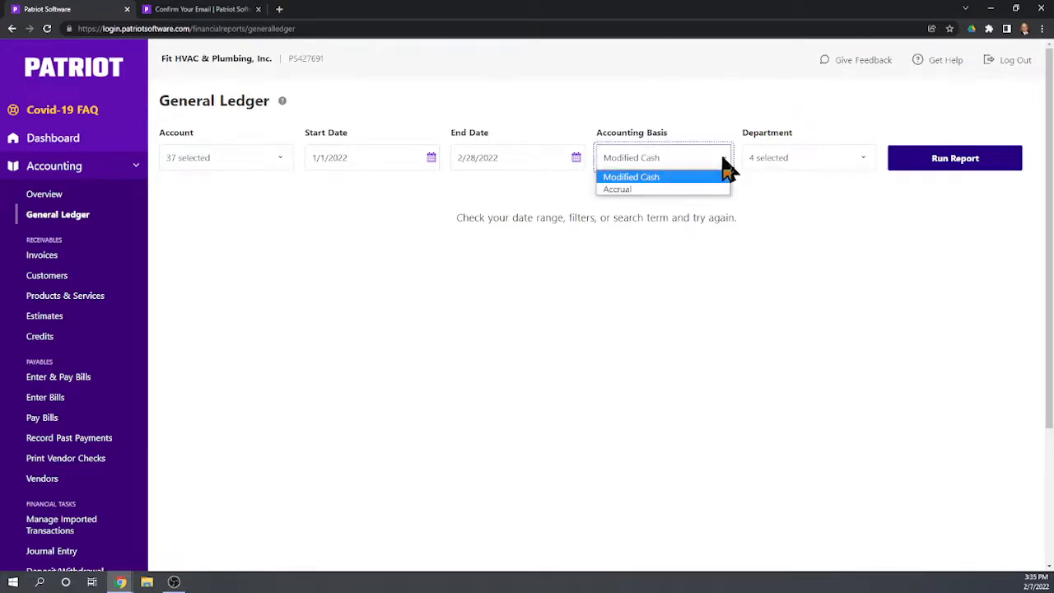
click(708, 127)
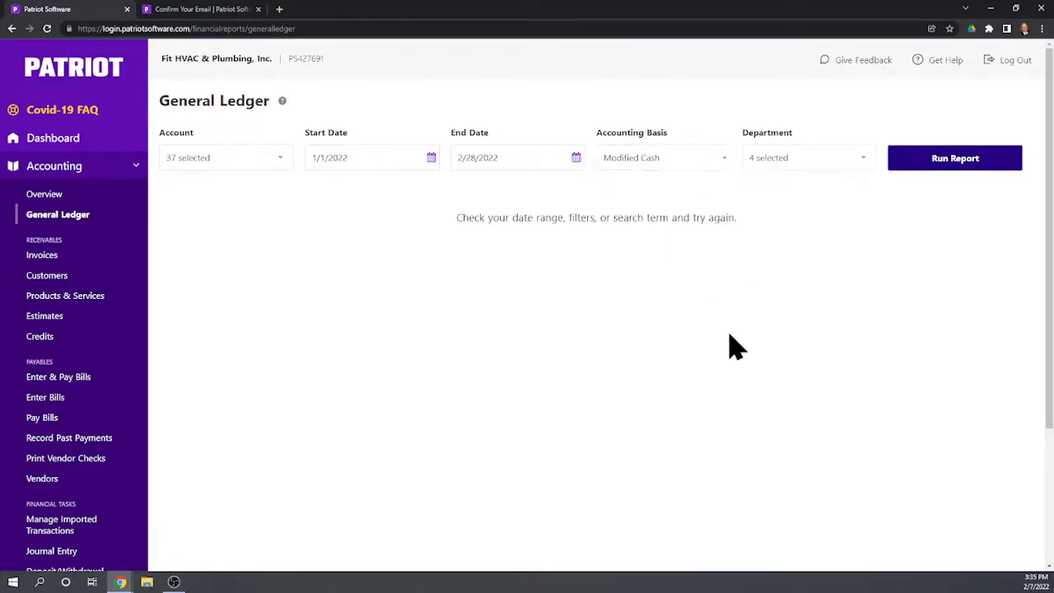
scroll(690, 354, down, 1)
scroll(690, 354, up, 1)
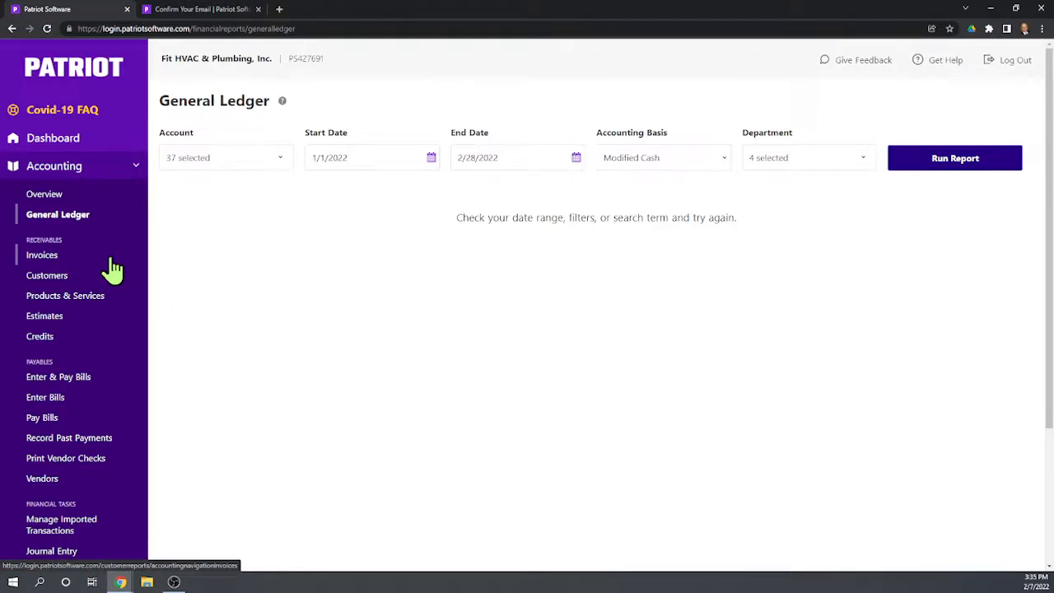
- Start a journal entry dated 12/31/2021 with the description Beginning Balances, leaving the department as None Selected
scroll(113, 269, down, 2)
scroll(113, 262, down, 1)
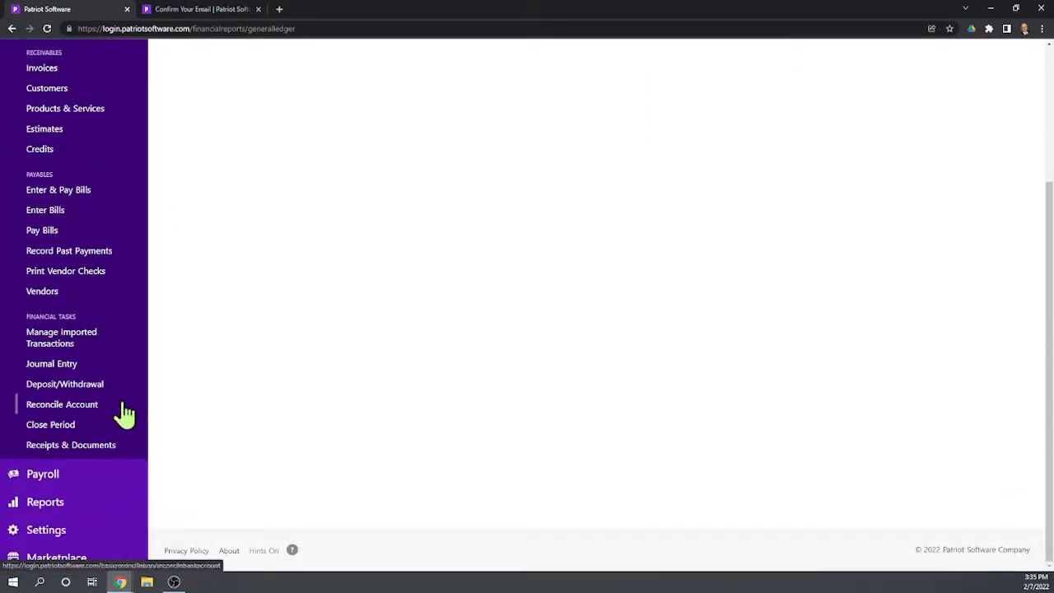
click(65, 366)
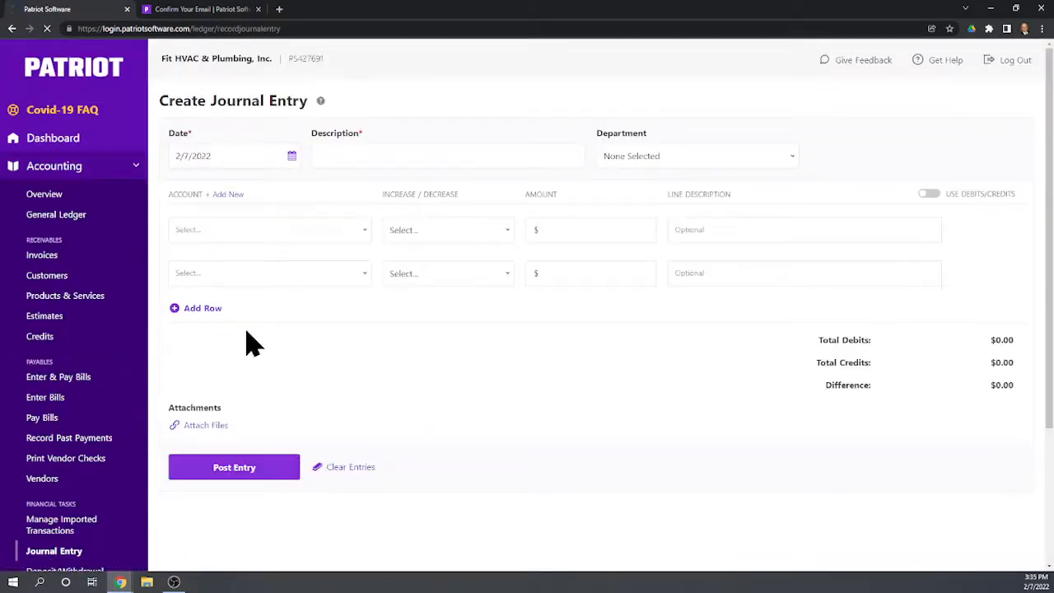
click(224, 156)
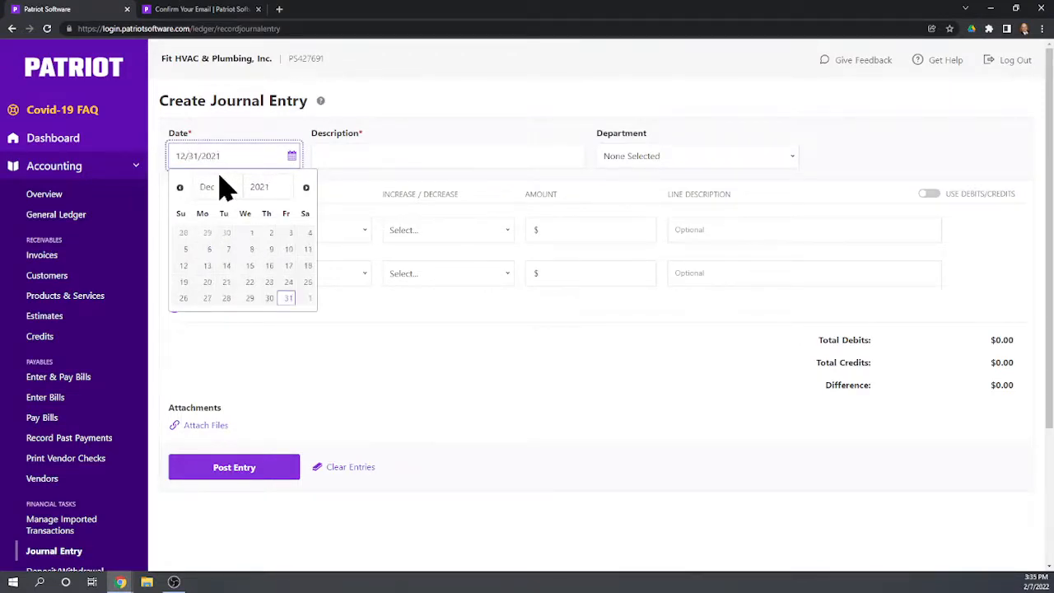
key(Tab)
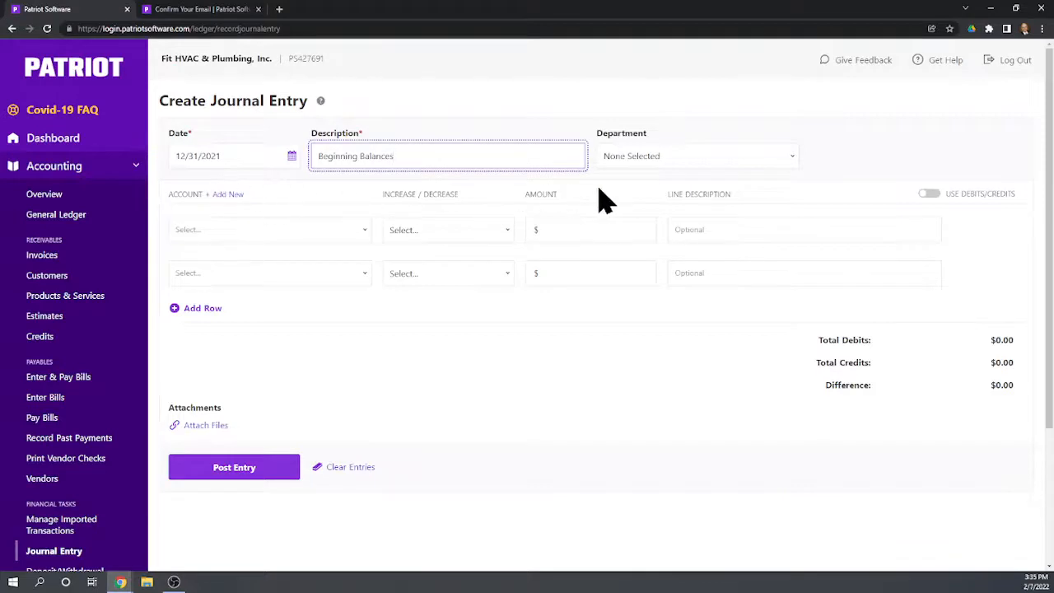
click(702, 156)
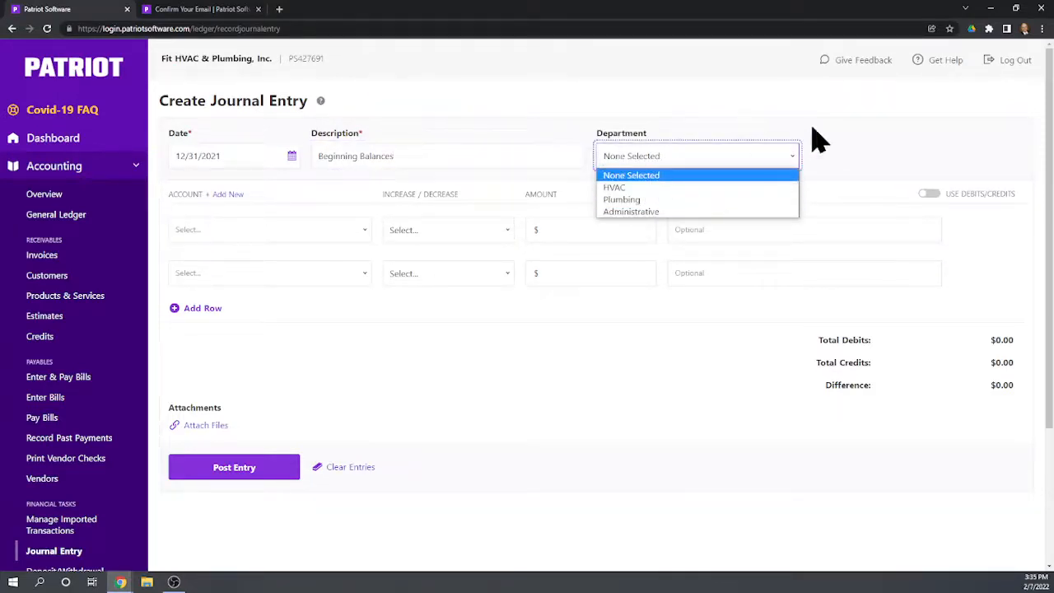
click(890, 121)
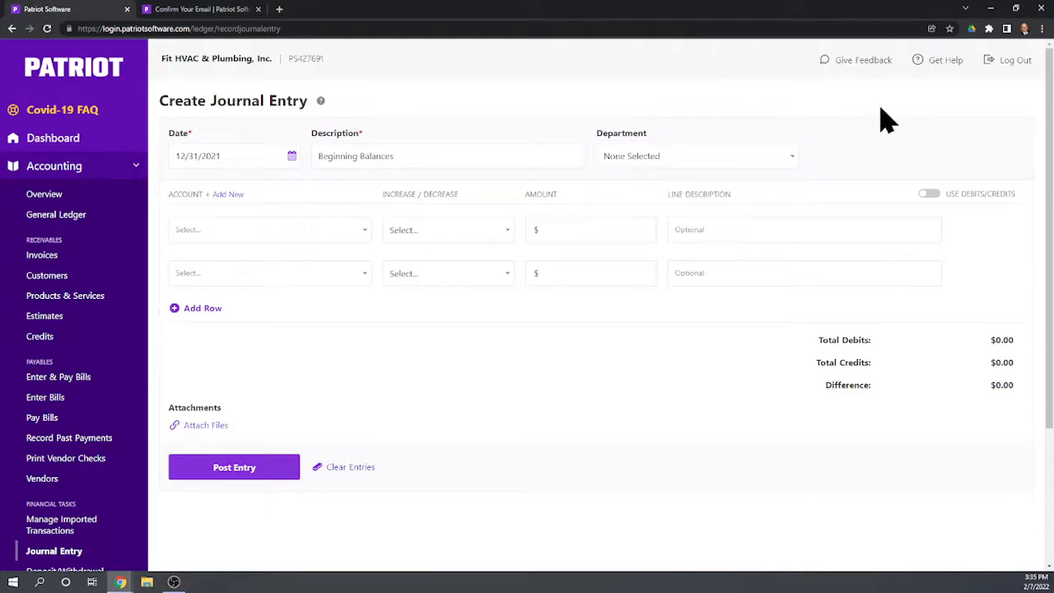
- Switch the entry lines to debits and credits, and enter a 1000 debit for Petty Cash on the first line
click(288, 235)
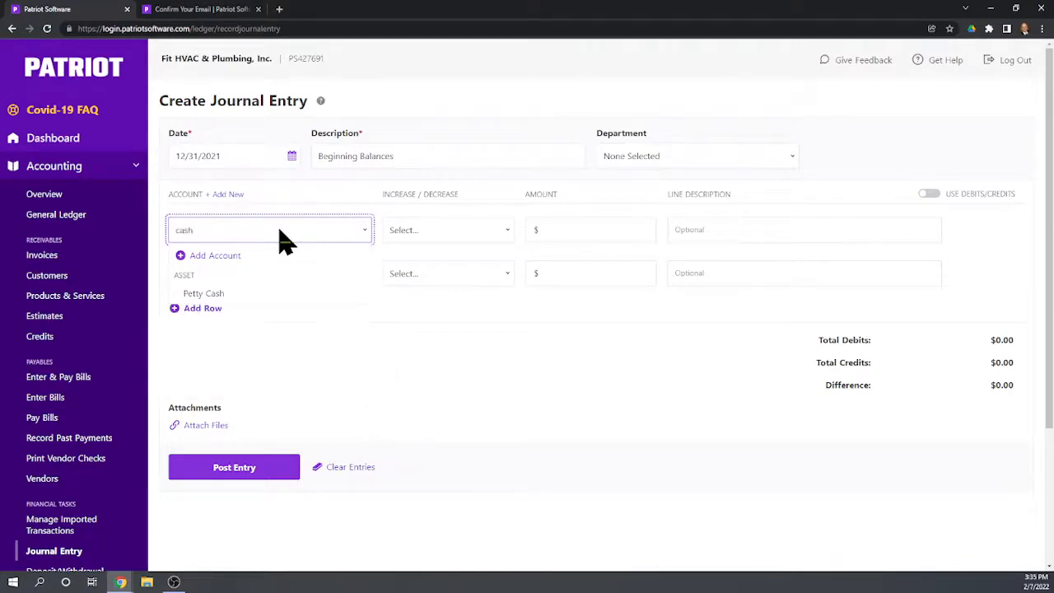
click(198, 298)
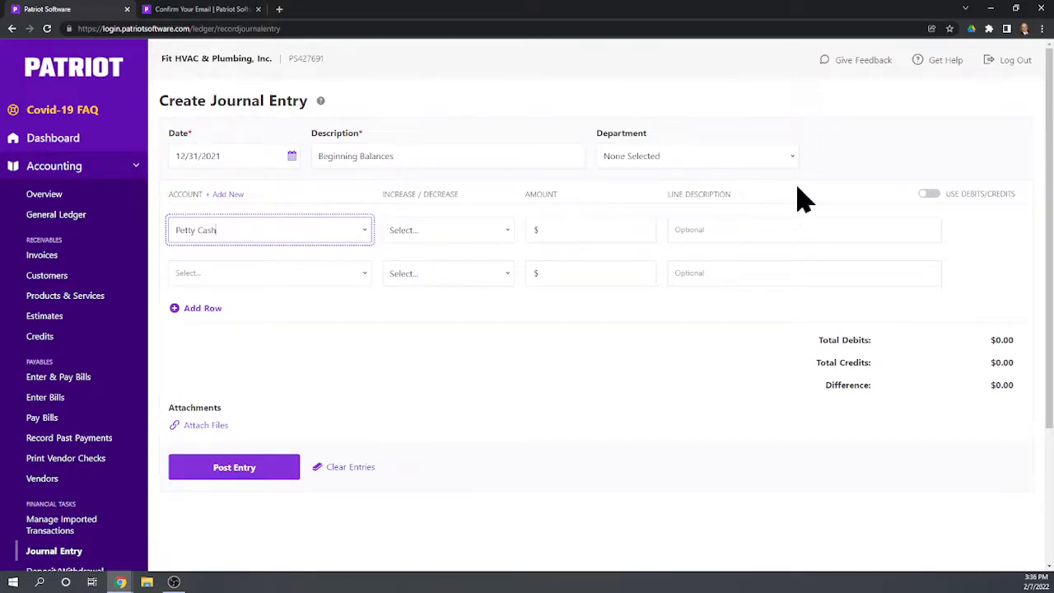
click(930, 195)
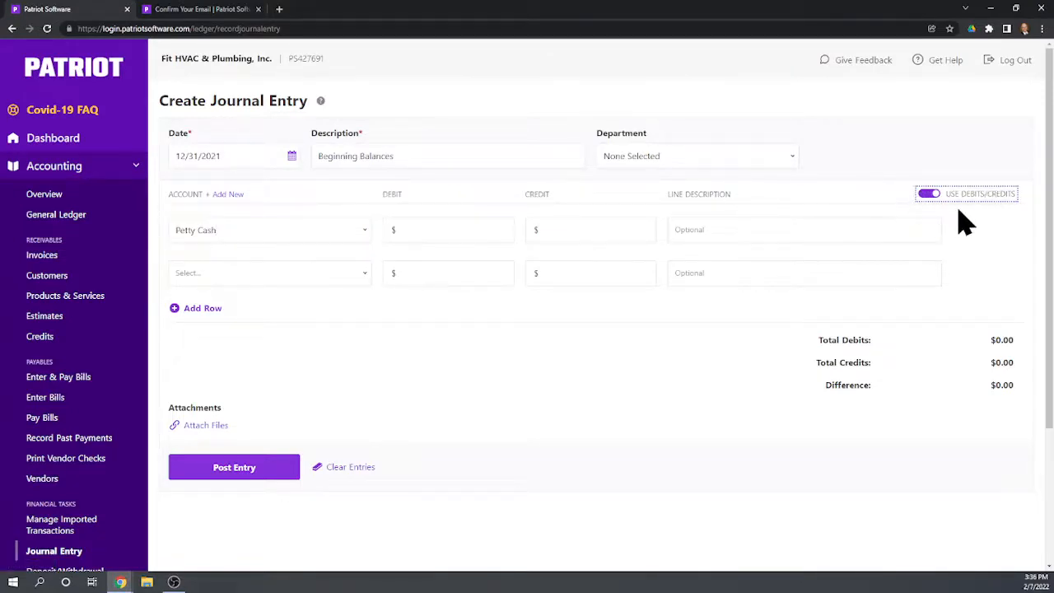
click(413, 230)
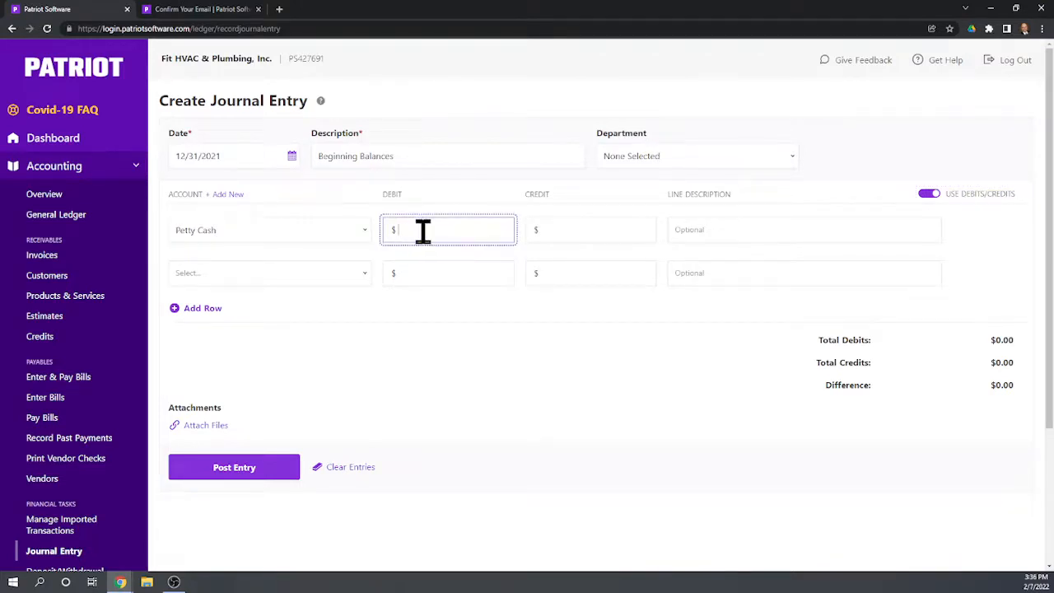
text(10)
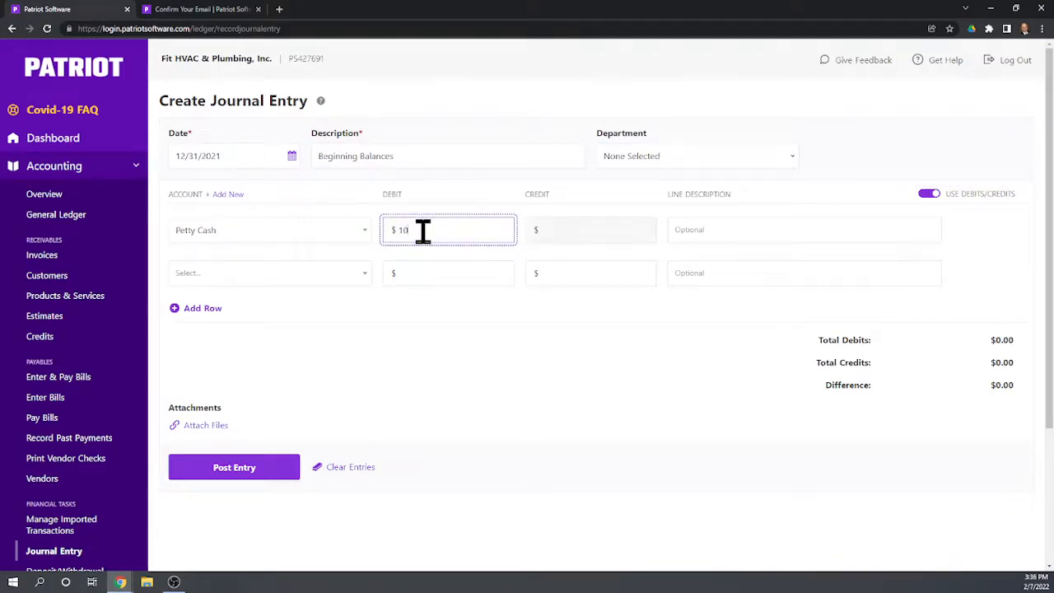
text(00)
- Fill the second entry line with the Checking account and a debit of 10000
click(288, 281)
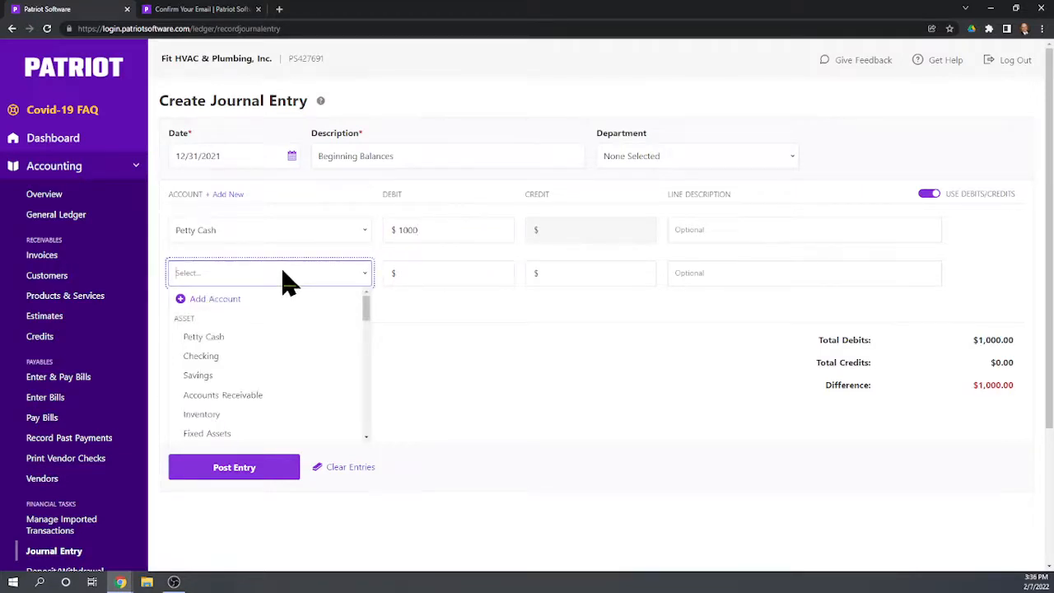
click(249, 356)
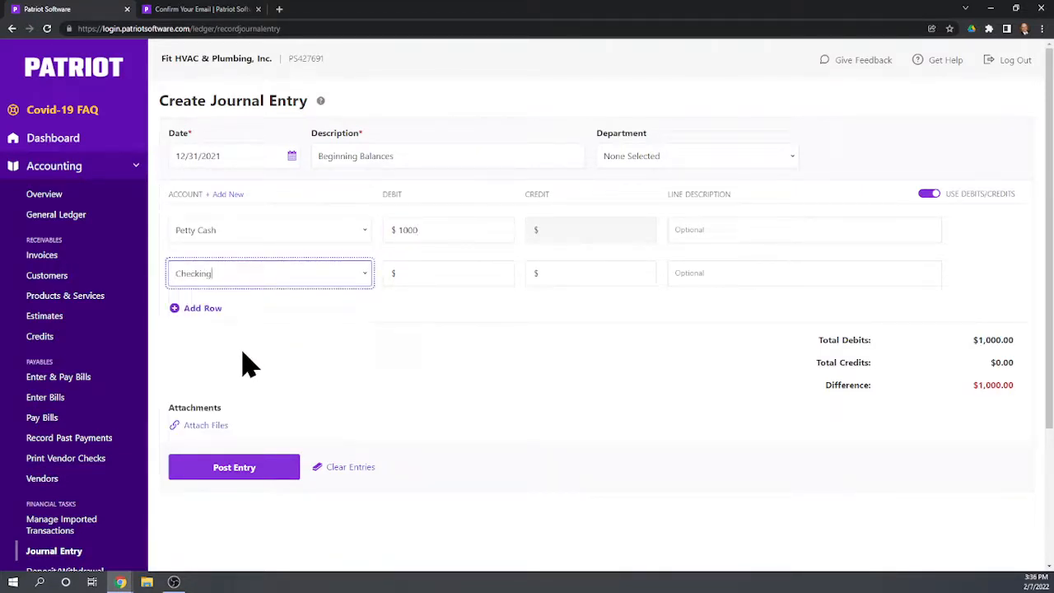
click(422, 274)
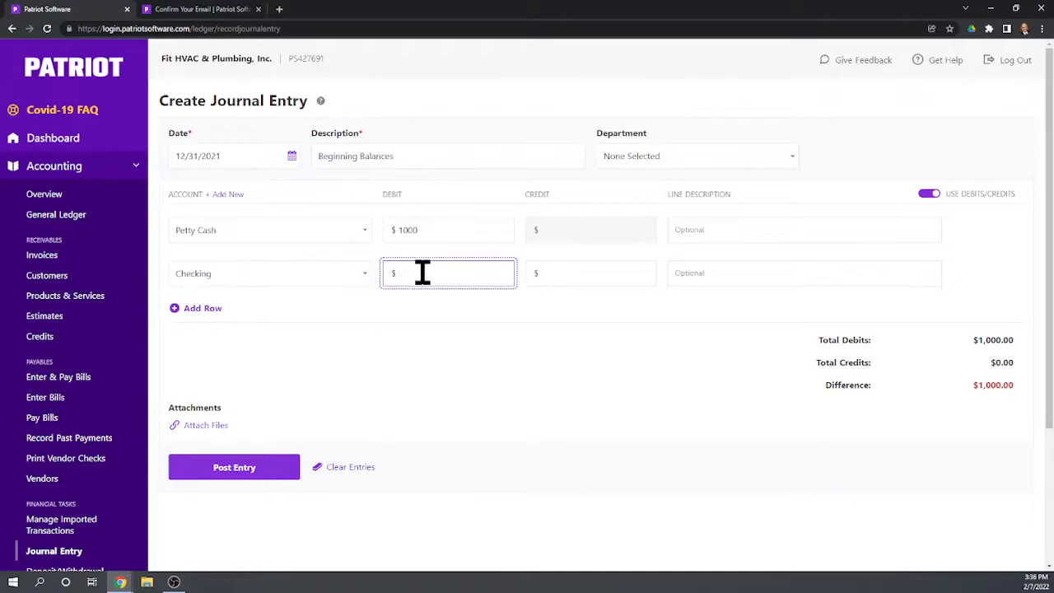
text(10000)
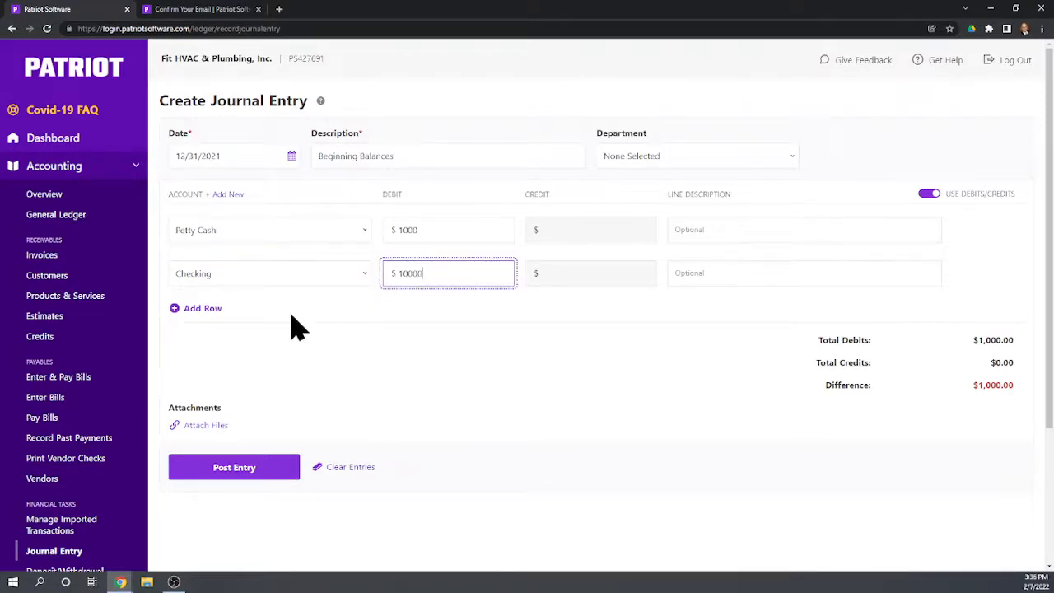
- Add a line for the Savings account with a debit of 150000
click(215, 310)
click(214, 321)
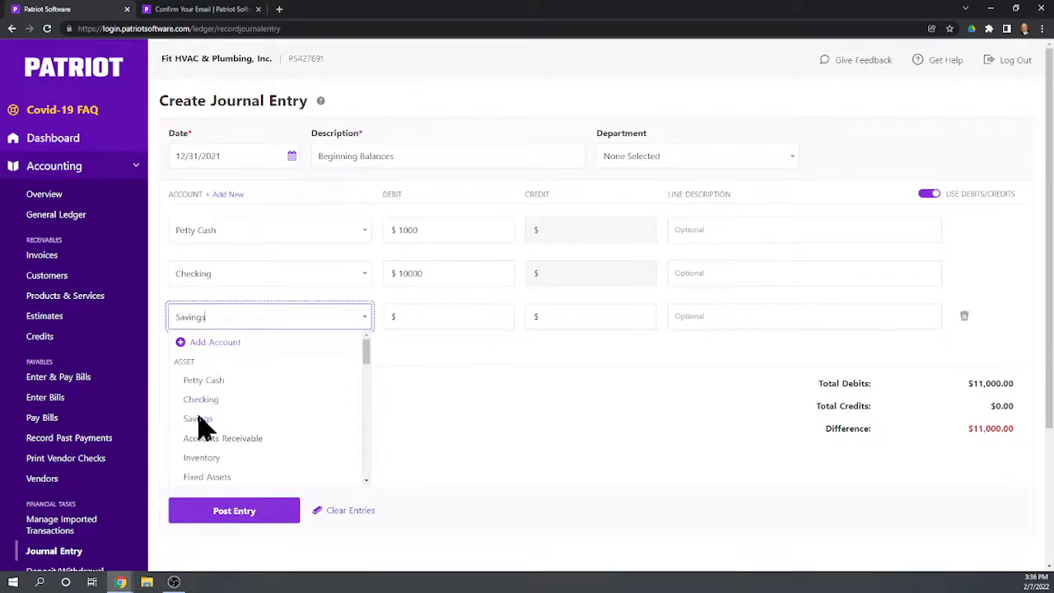
click(200, 420)
click(423, 316)
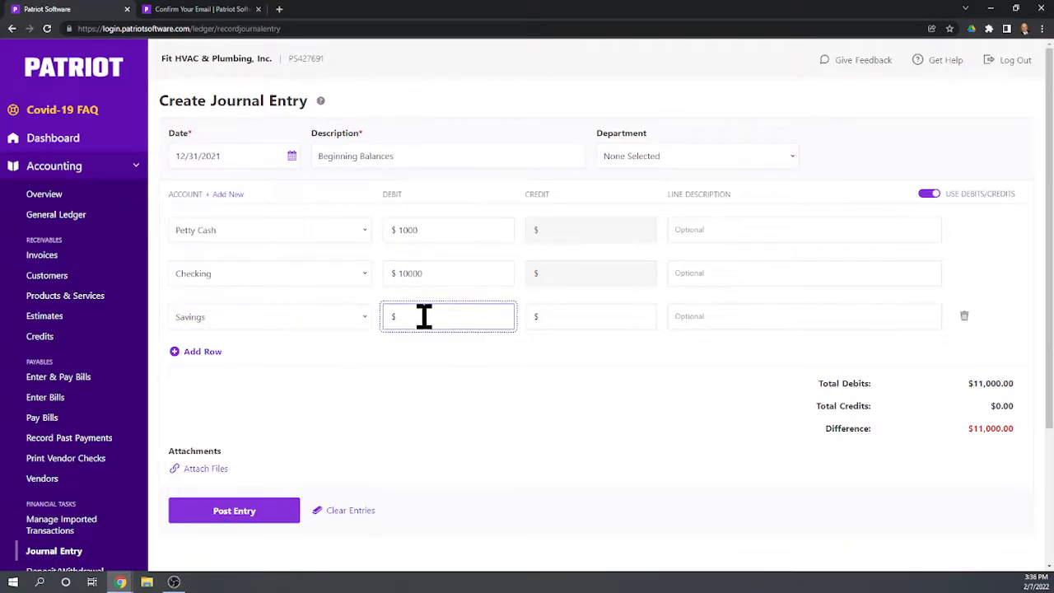
text(150000)
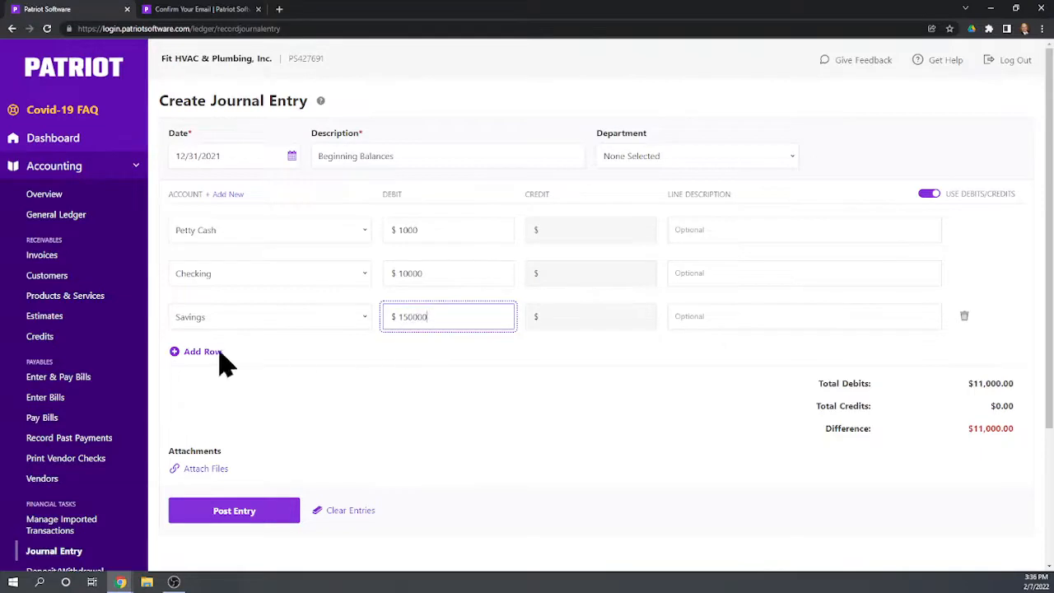
- Add a line for the Equipment fixed asset account with a debit of 75000
click(200, 353)
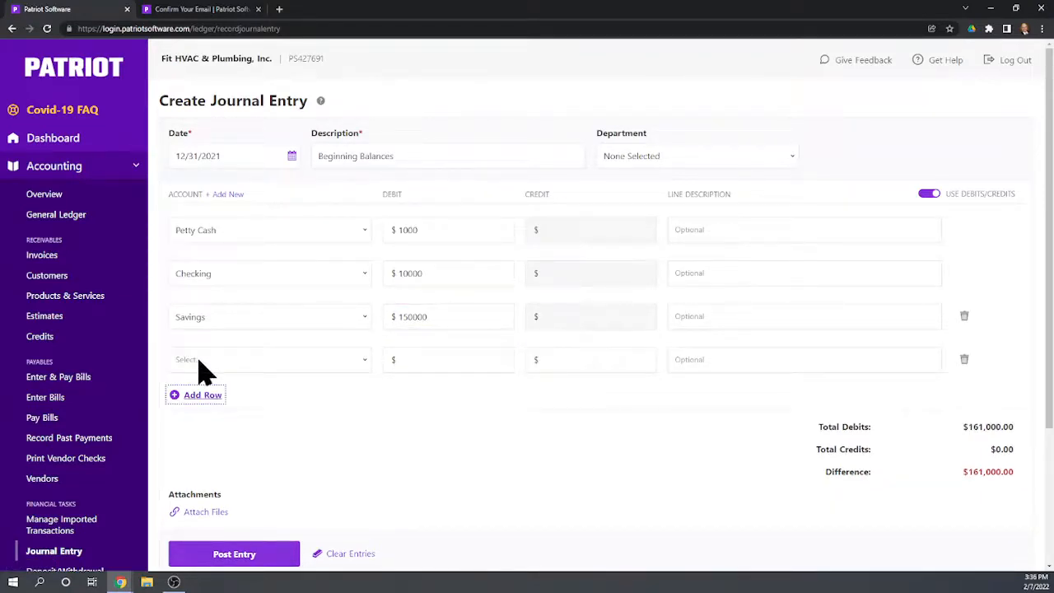
click(204, 362)
scroll(207, 487, down, 1)
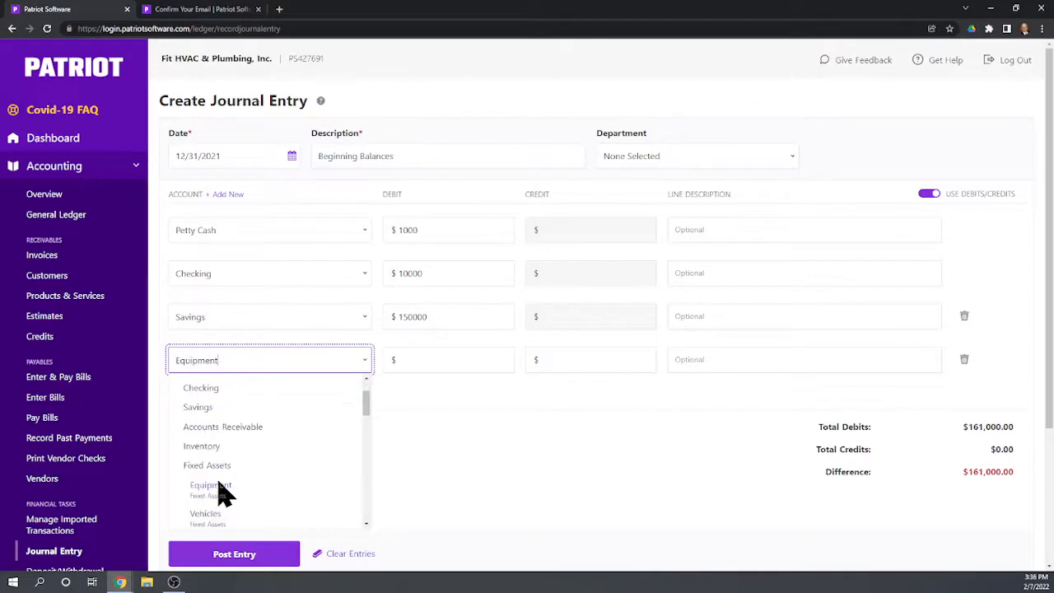
click(221, 490)
click(421, 362)
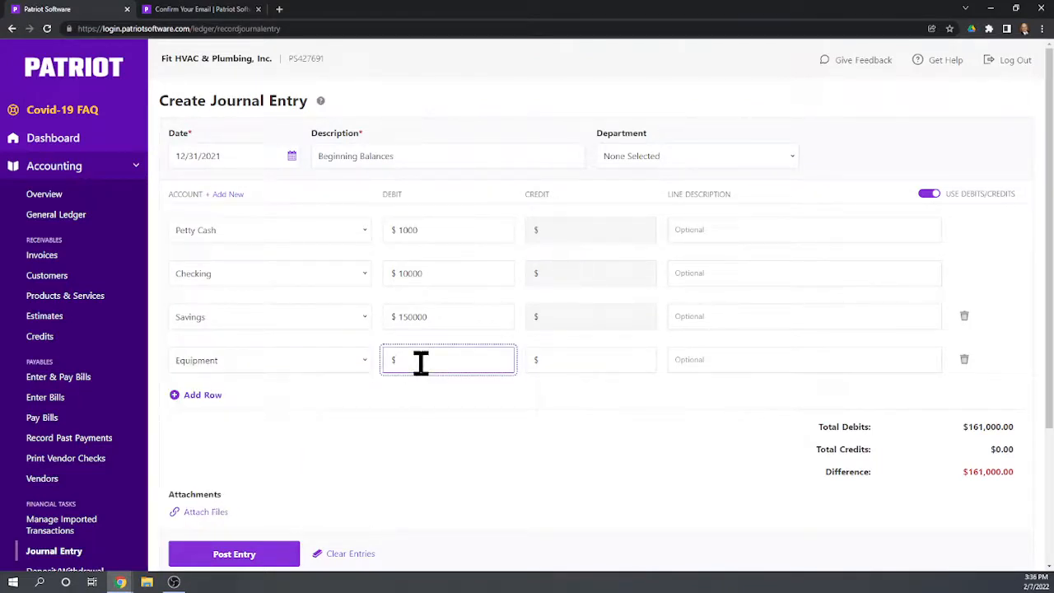
text(75000)
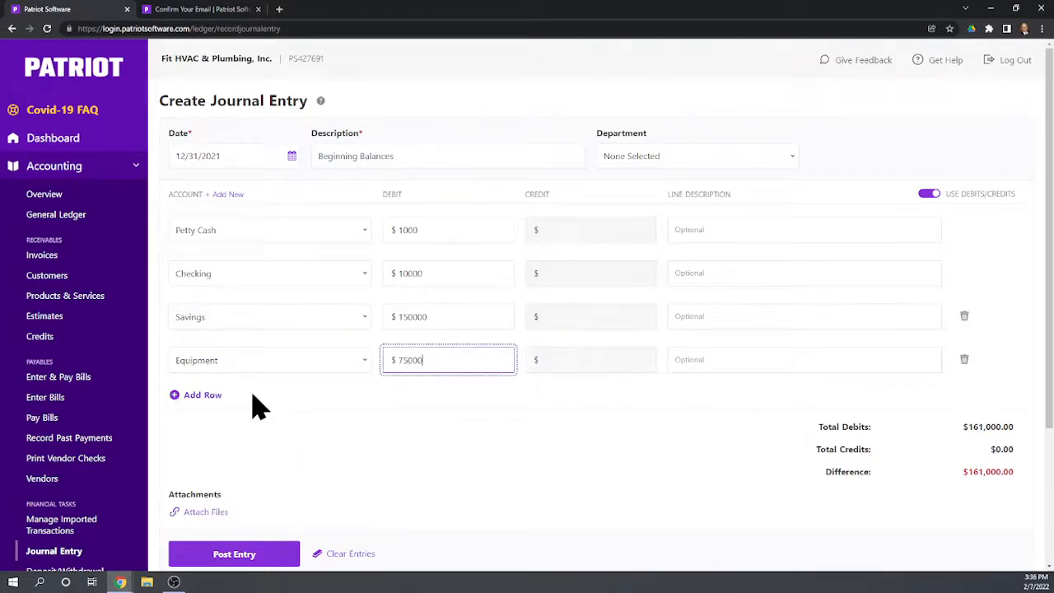
- Add a line for the Vehicles fixed asset account with a debit of 60000
click(196, 398)
click(202, 404)
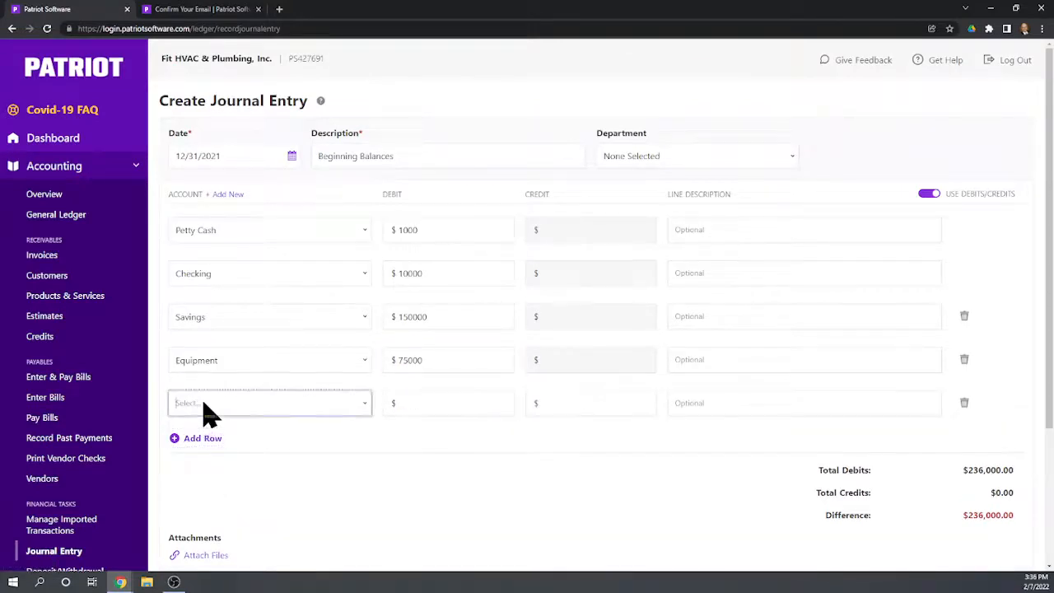
scroll(254, 524, down, 5)
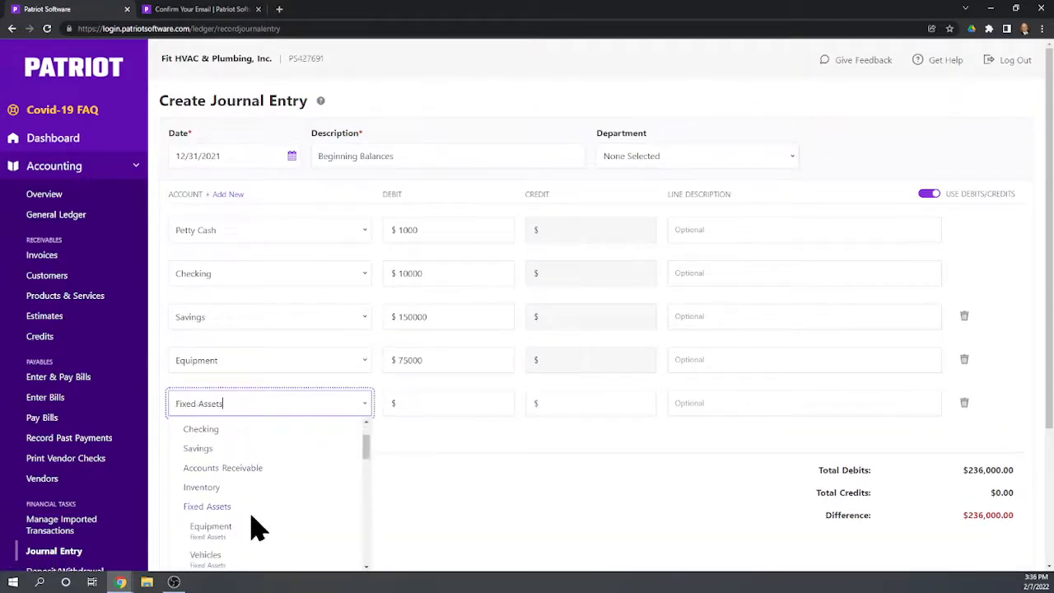
scroll(242, 470, up, 2)
click(233, 462)
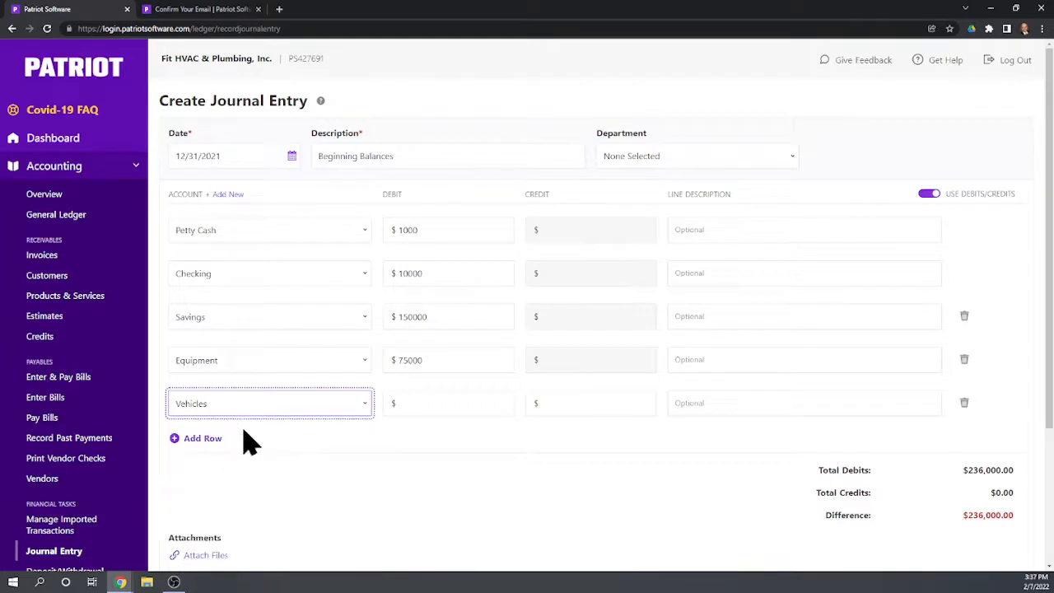
click(406, 401)
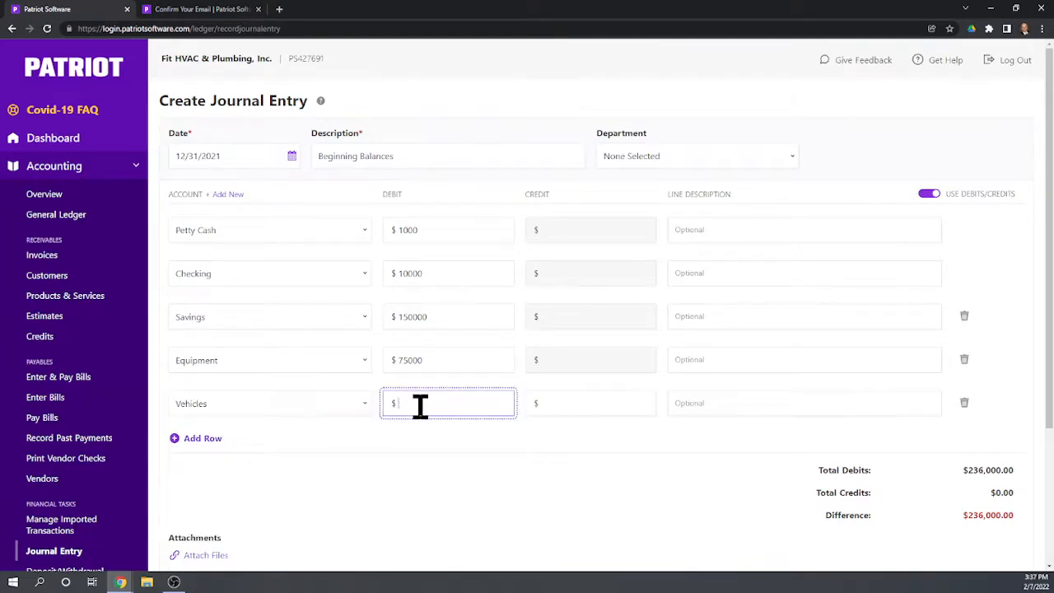
text(60000)
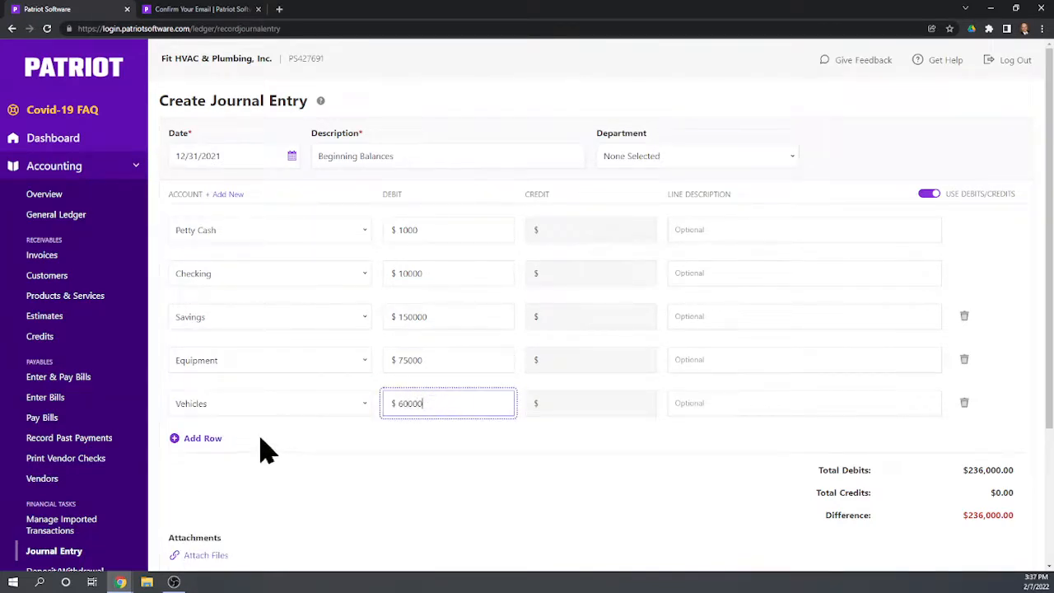
- Add a line for Accumulated Depreciation with a credit of 115000
click(204, 438)
click(216, 453)
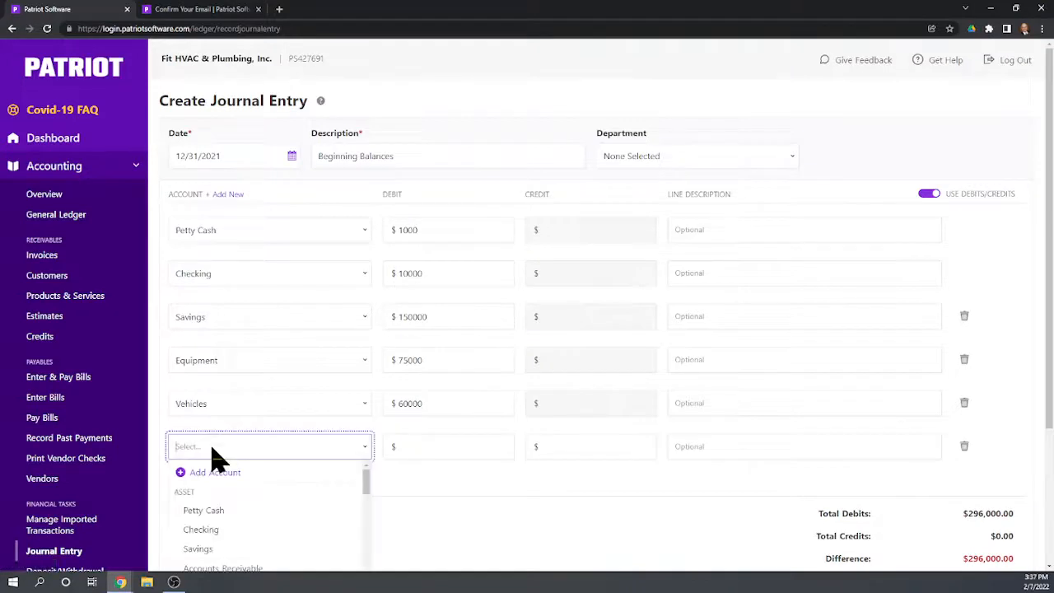
scroll(228, 519, down, 4)
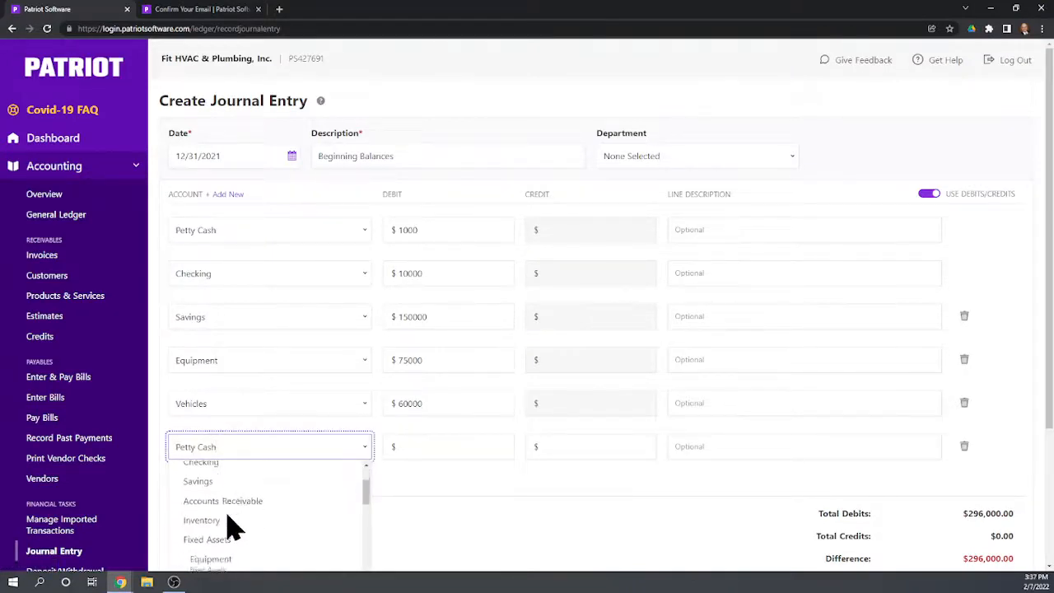
click(234, 523)
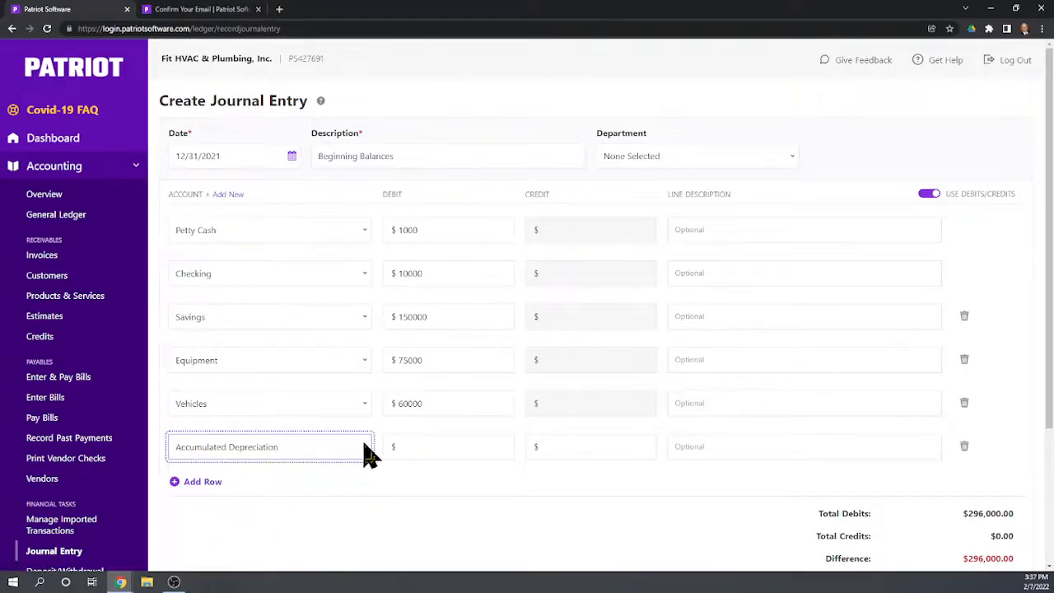
click(424, 444)
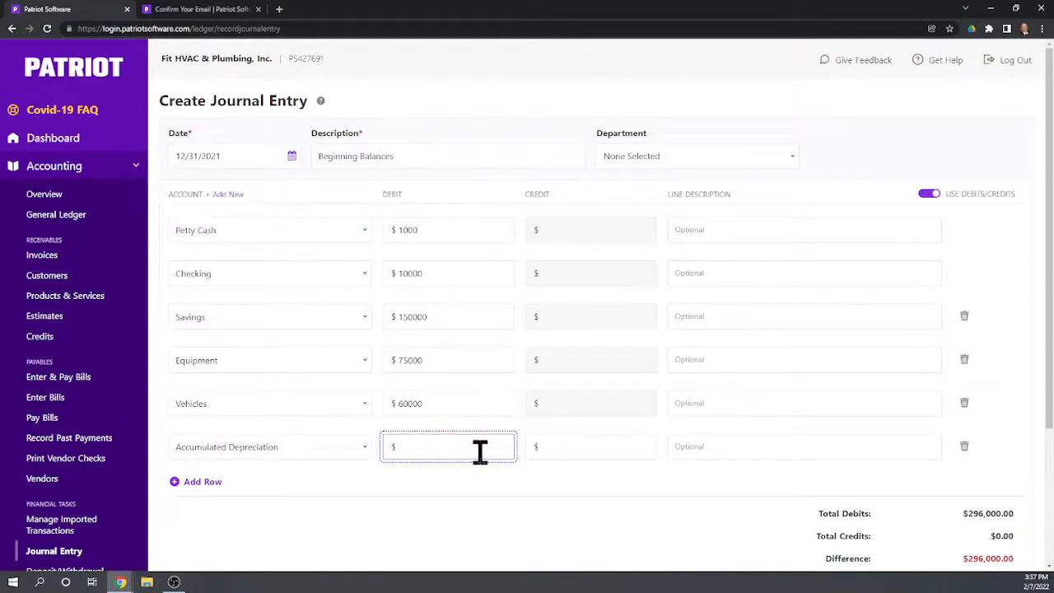
click(563, 446)
text(115)
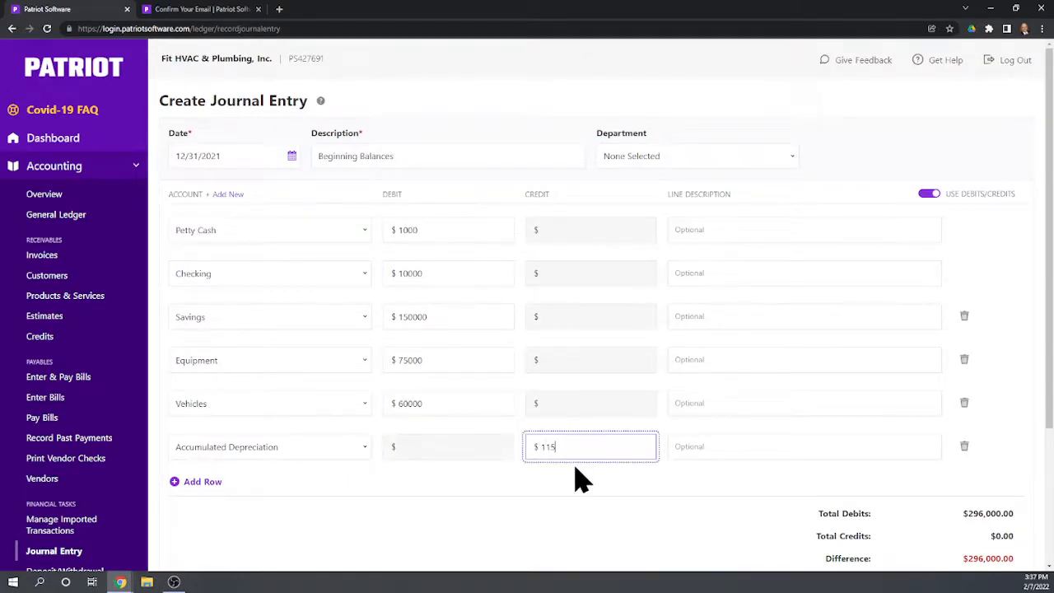
text(000)
- Add a line for the Credit Card Payable liability account with a credit of 6000
scroll(255, 482, down, 3)
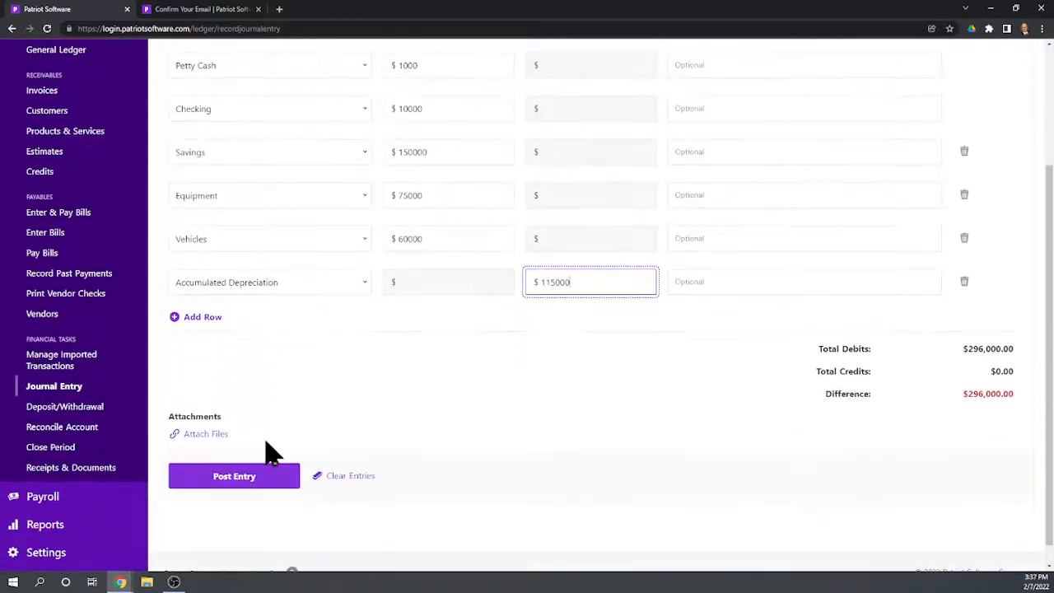
click(202, 317)
click(207, 329)
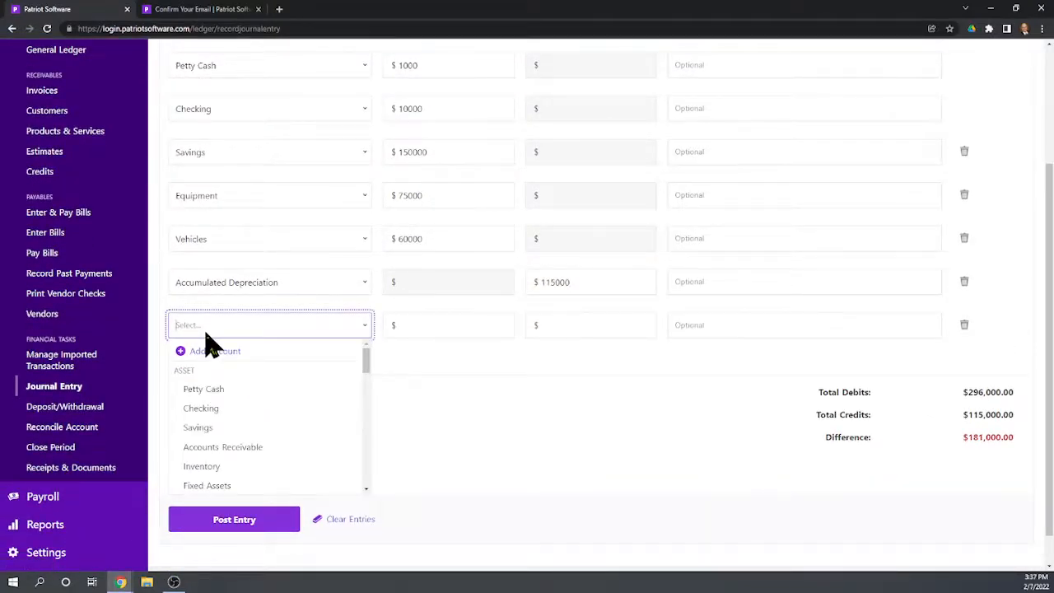
scroll(236, 424, down, 4)
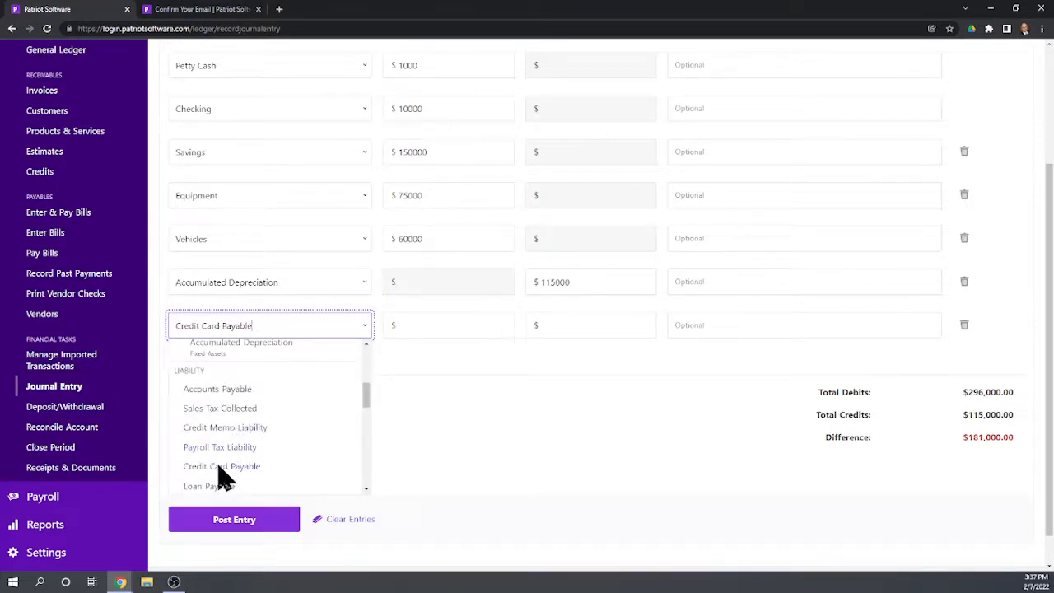
click(218, 466)
click(555, 326)
text(6000)
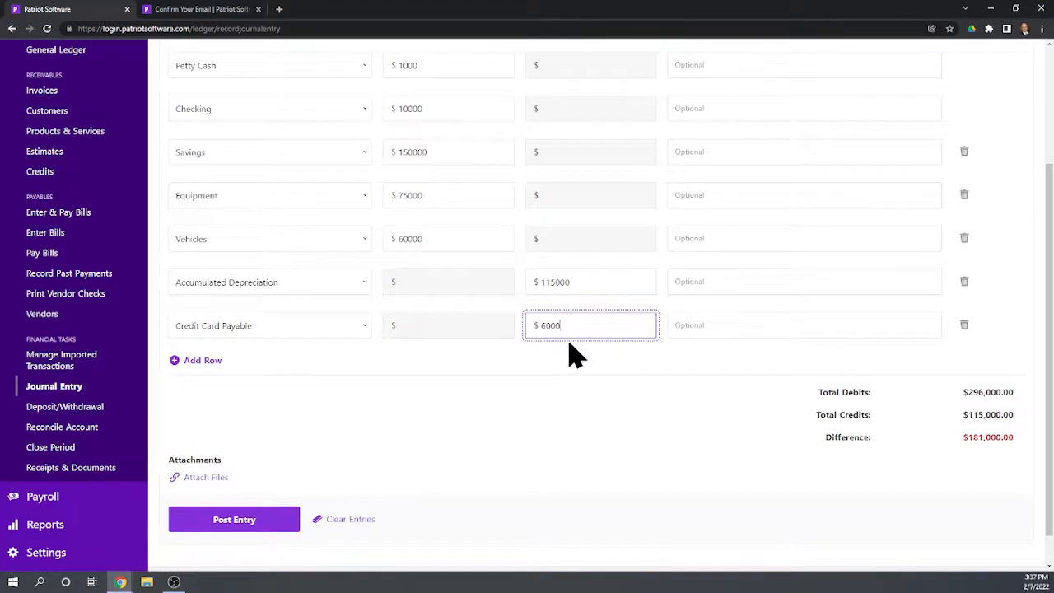
- Add a line for the Common Stock equity account with a credit of 1000
click(197, 361)
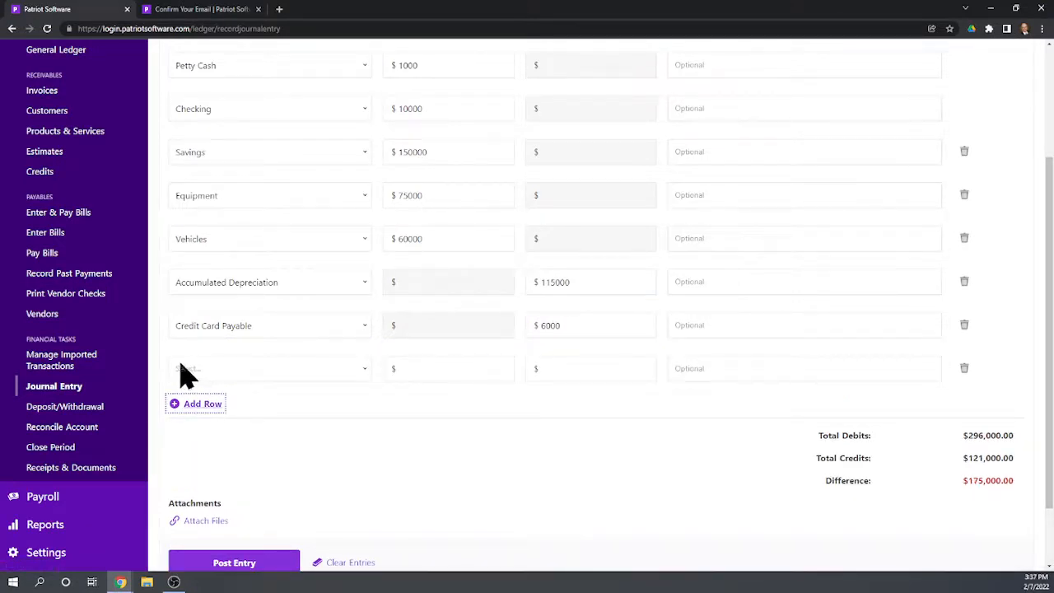
click(278, 376)
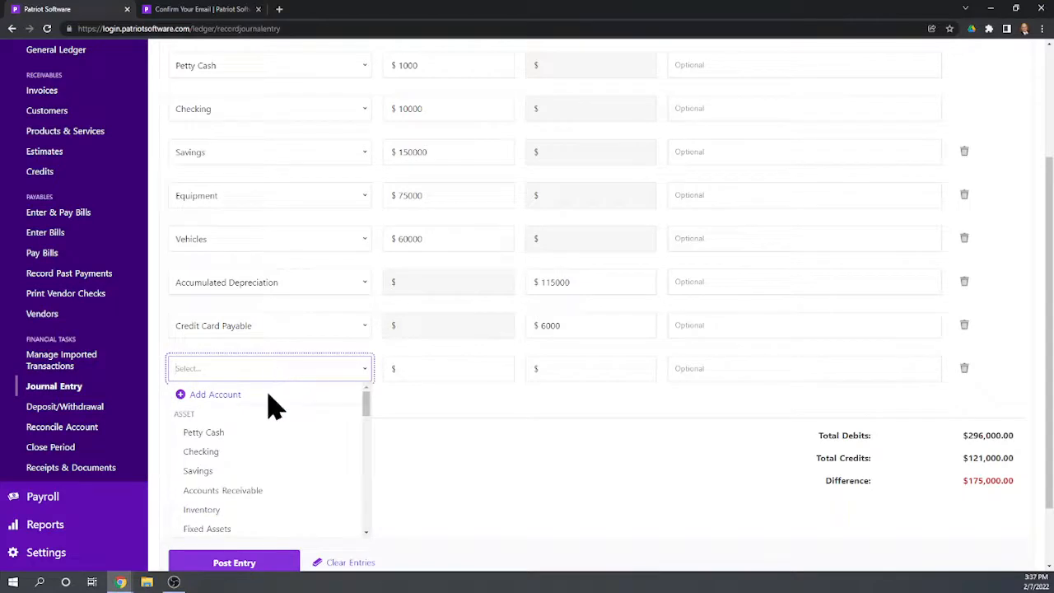
scroll(272, 422, down, 5)
scroll(272, 424, down, 3)
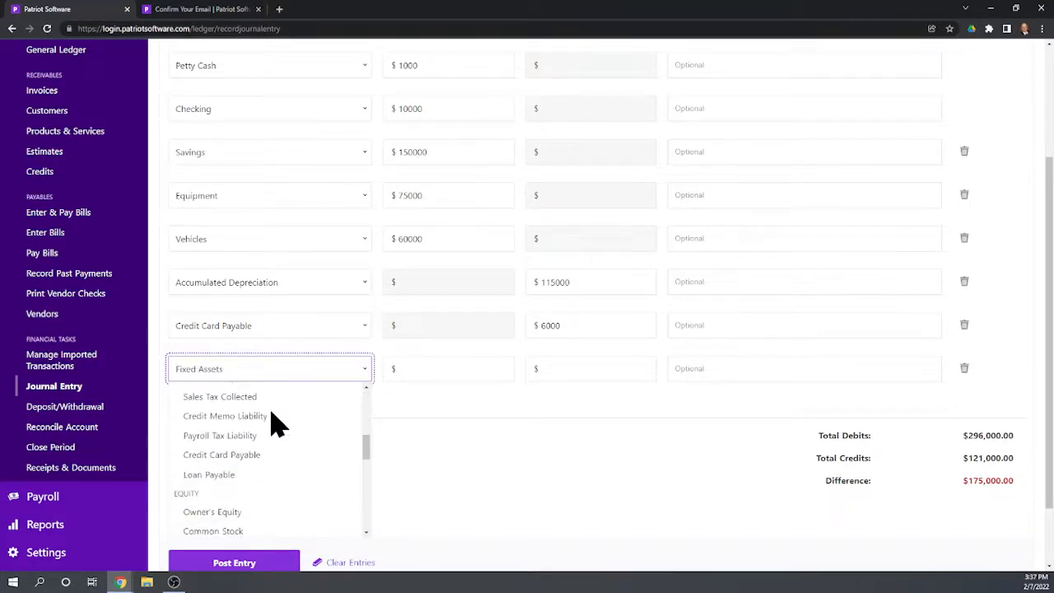
click(216, 422)
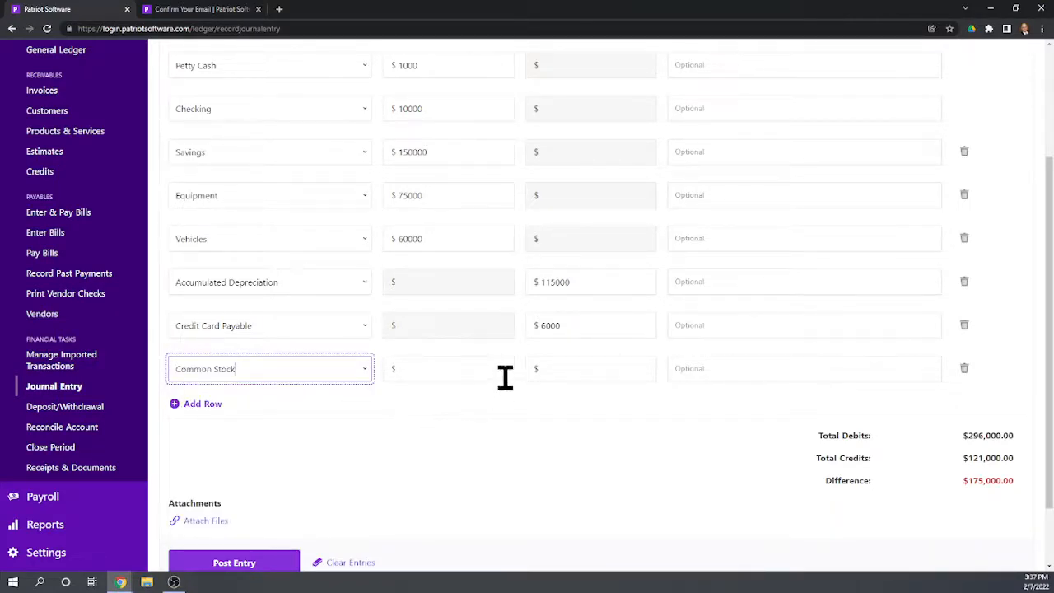
click(552, 371)
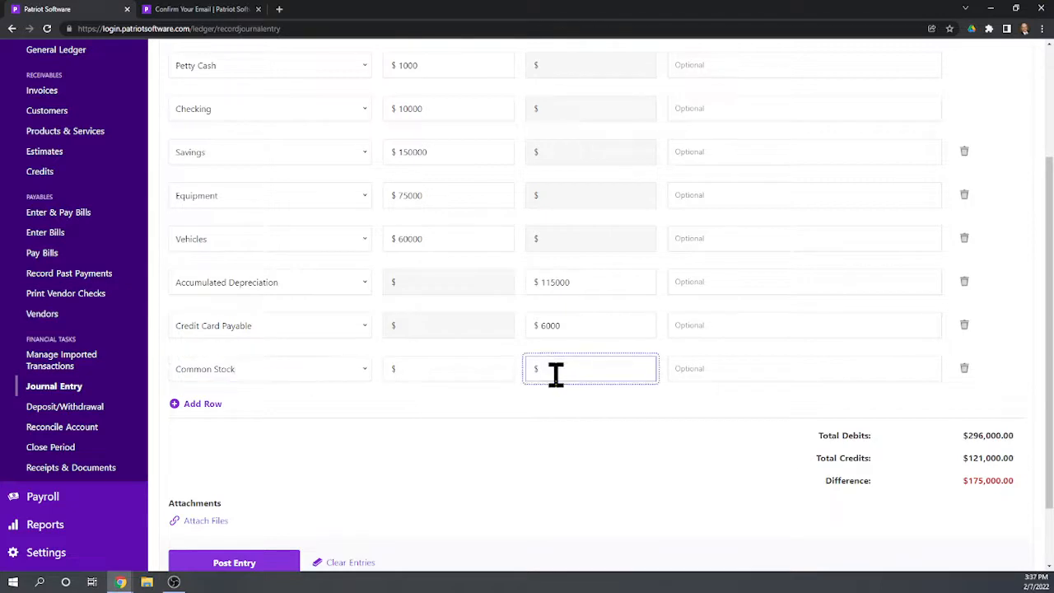
text(1000)
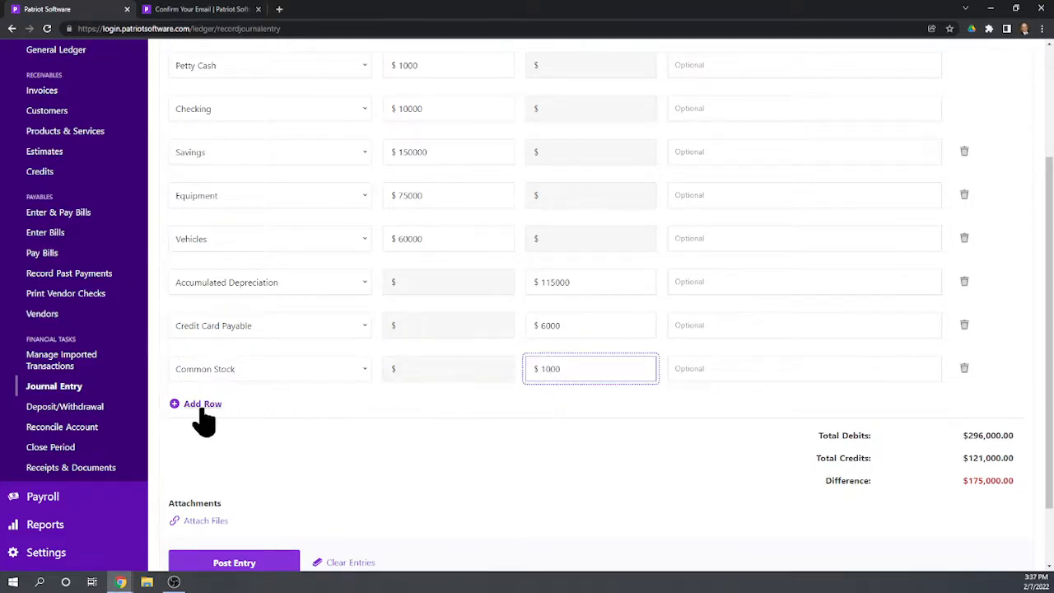
- Add a line for the Additional Paid in Capital equity account with a credit of 20000
click(201, 406)
click(204, 414)
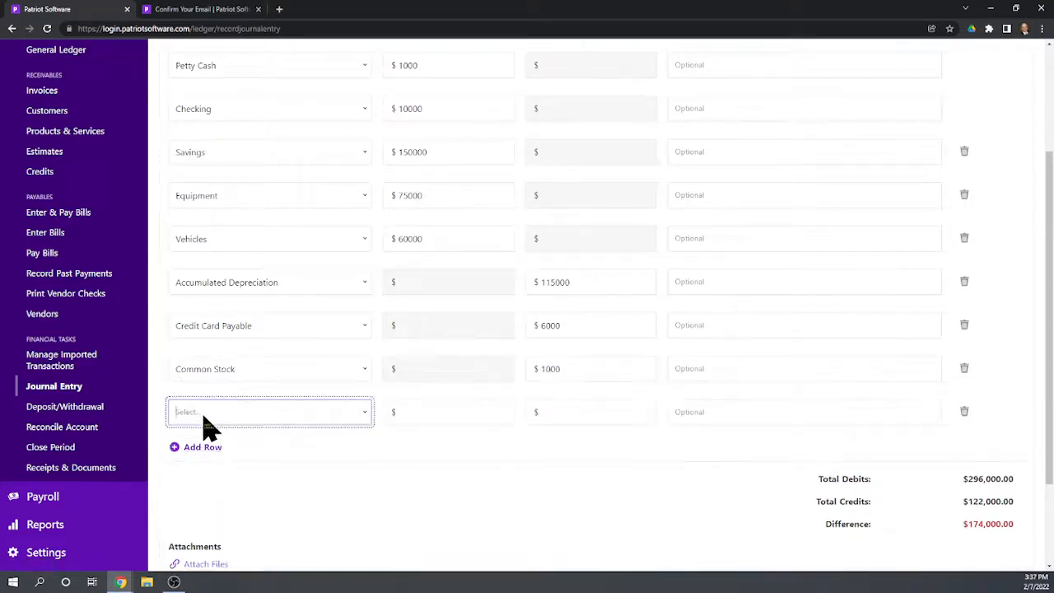
scroll(239, 492, down, 1)
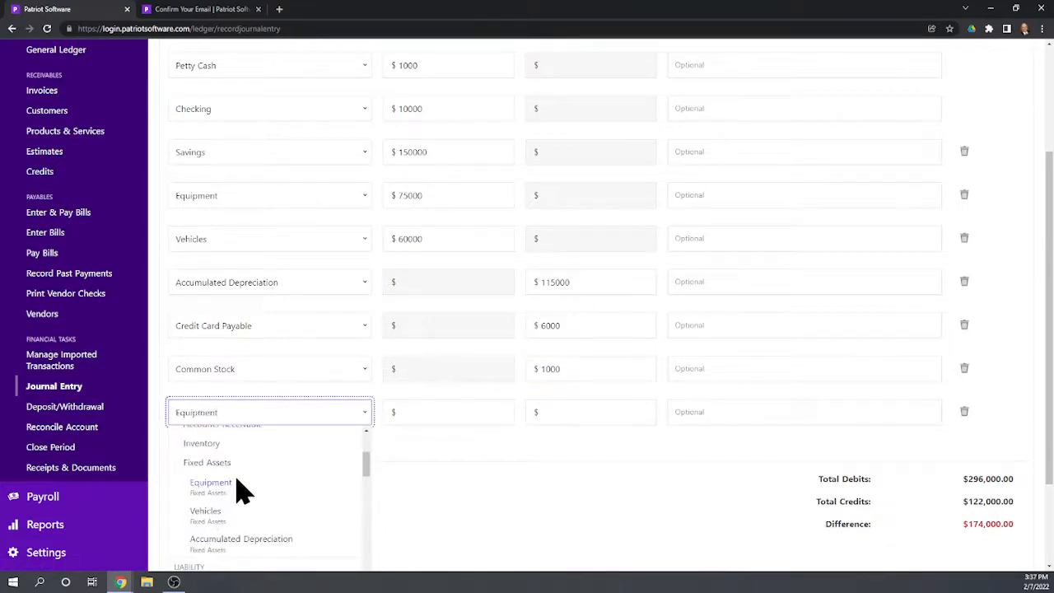
scroll(239, 490, down, 1)
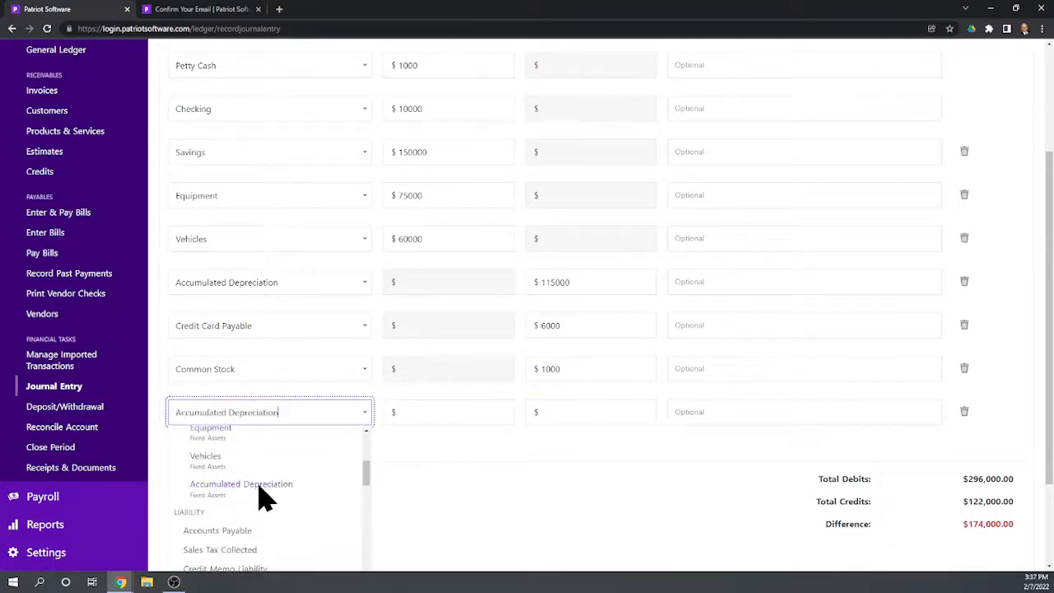
scroll(265, 498, down, 2)
scroll(251, 511, down, 1)
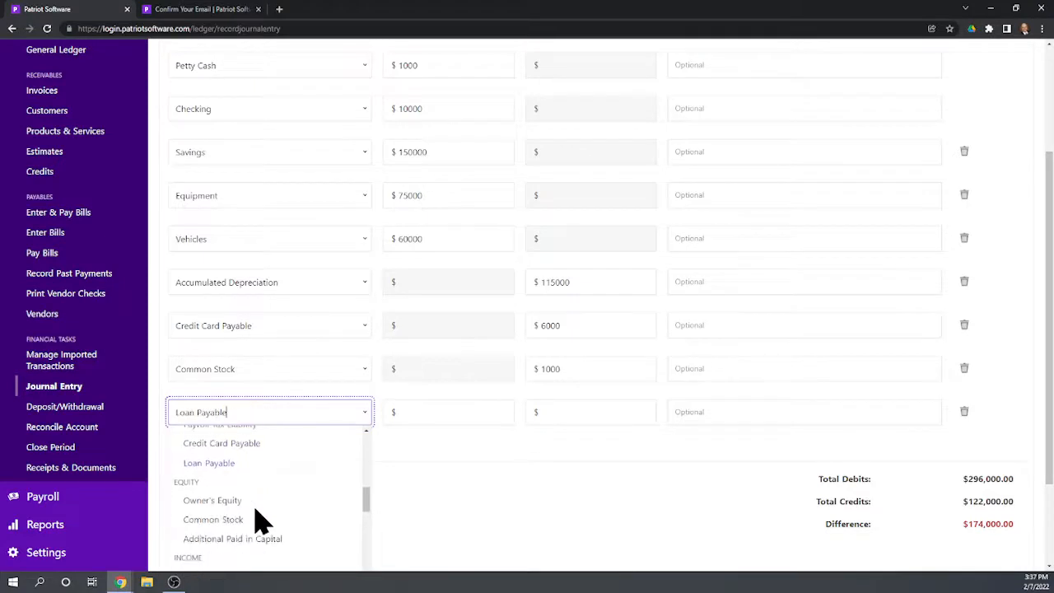
click(238, 540)
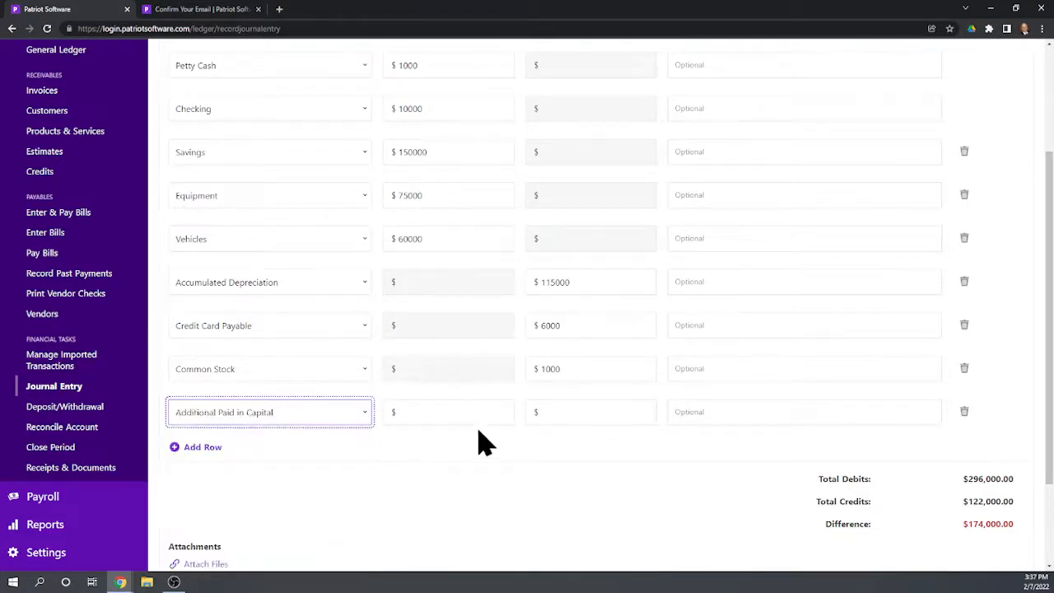
click(571, 410)
text(20000)
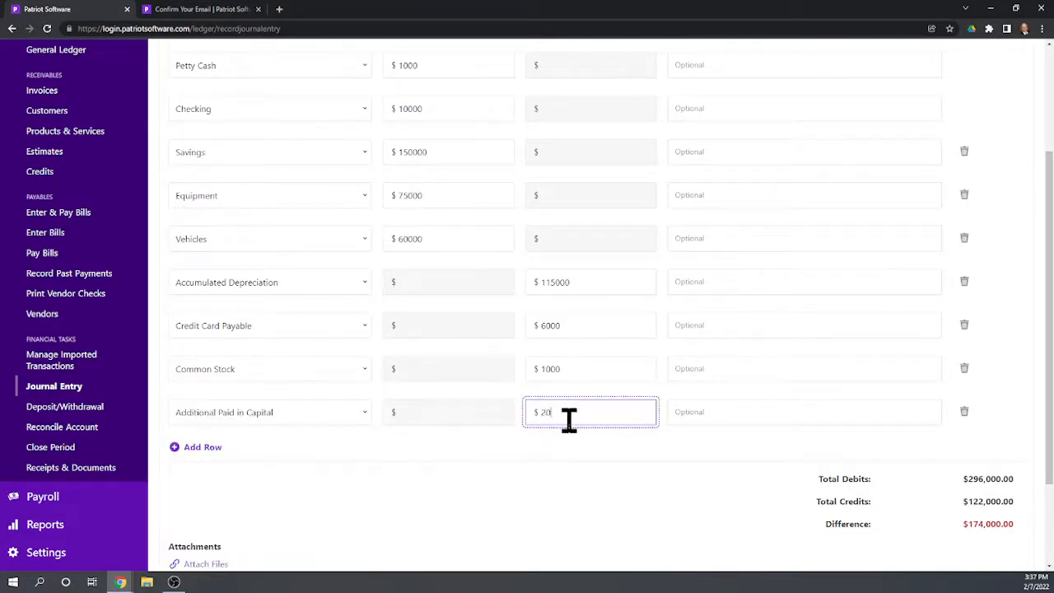
- Add a line for the Owner's Equity account with a credit of 154000
click(202, 449)
click(207, 466)
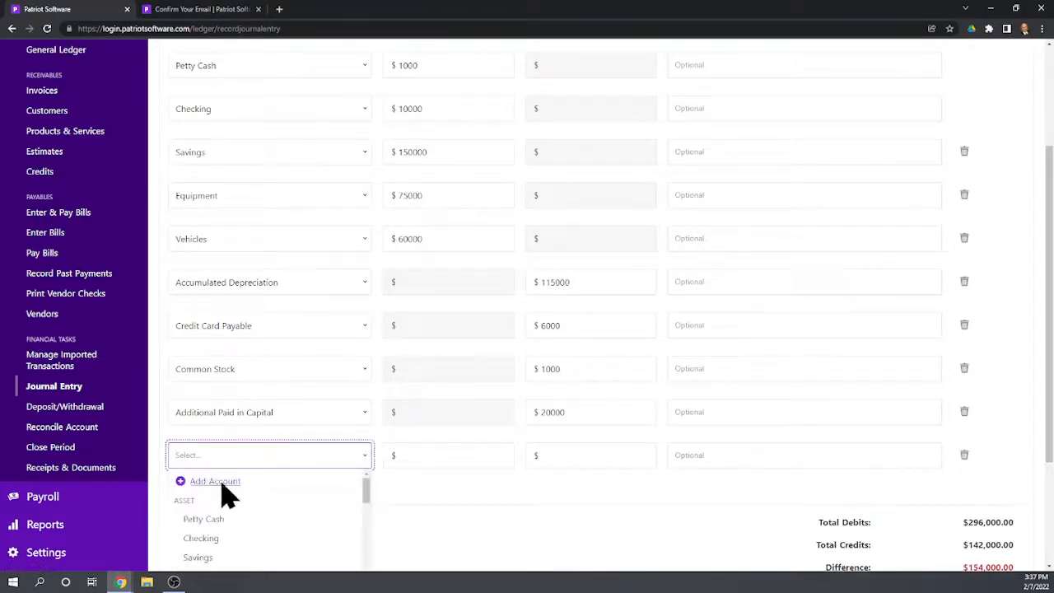
text(Fixed Assets)
scroll(242, 518, down, 3)
scroll(243, 519, down, 5)
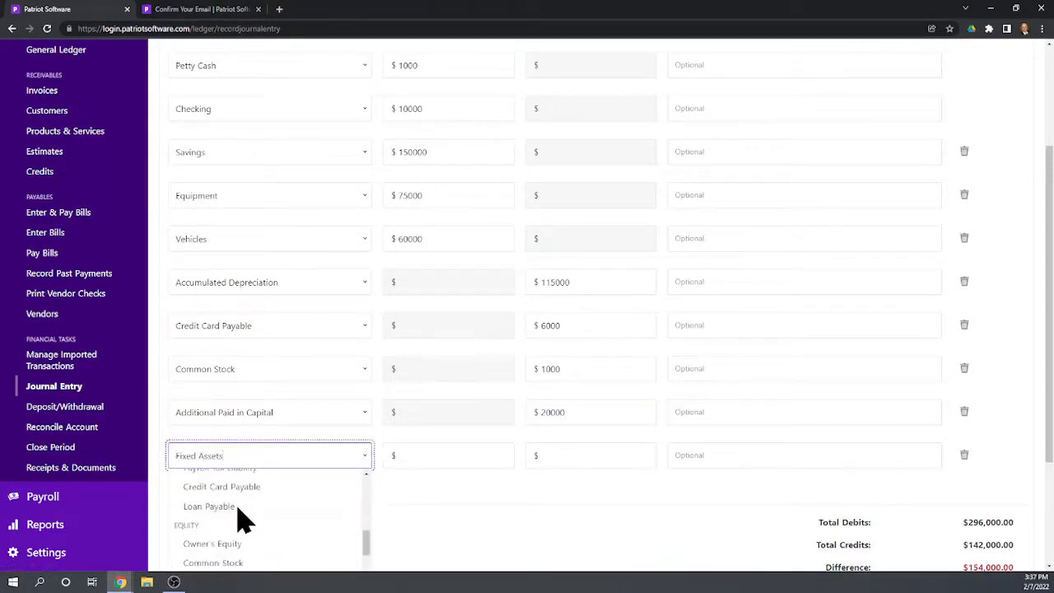
click(230, 493)
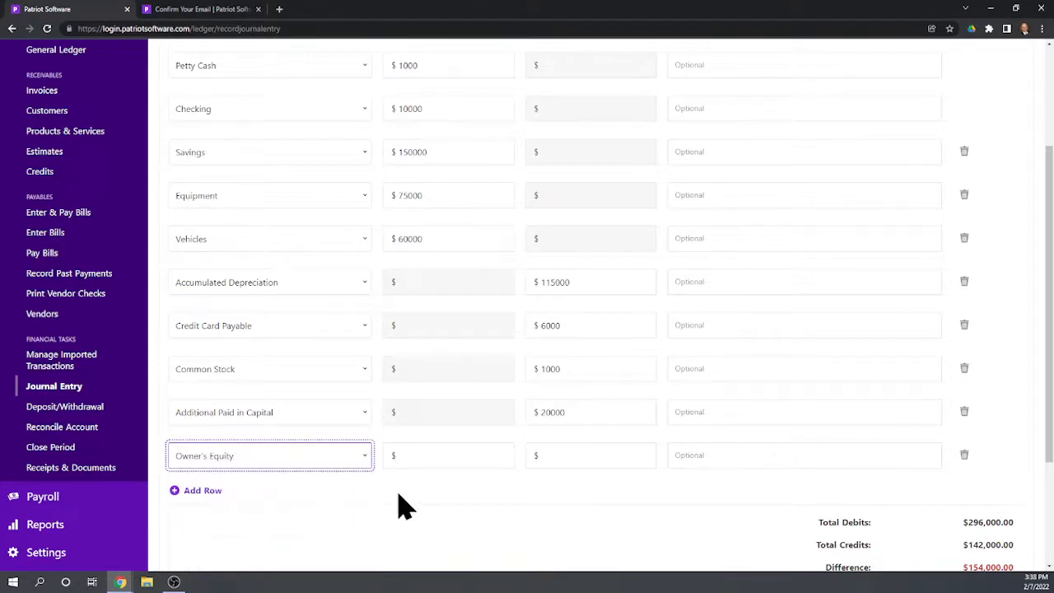
click(576, 463)
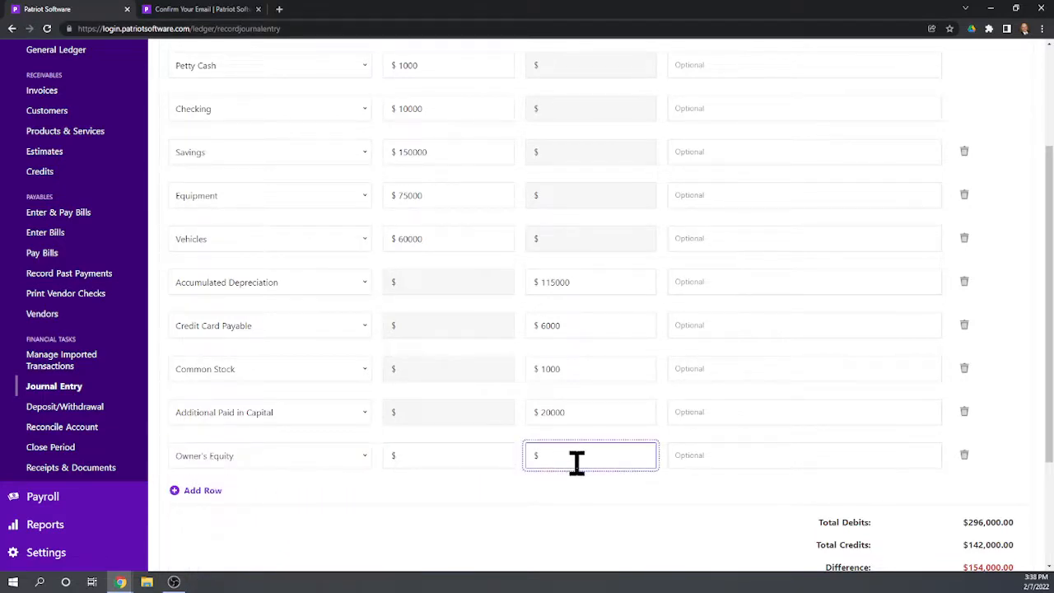
text(15400)
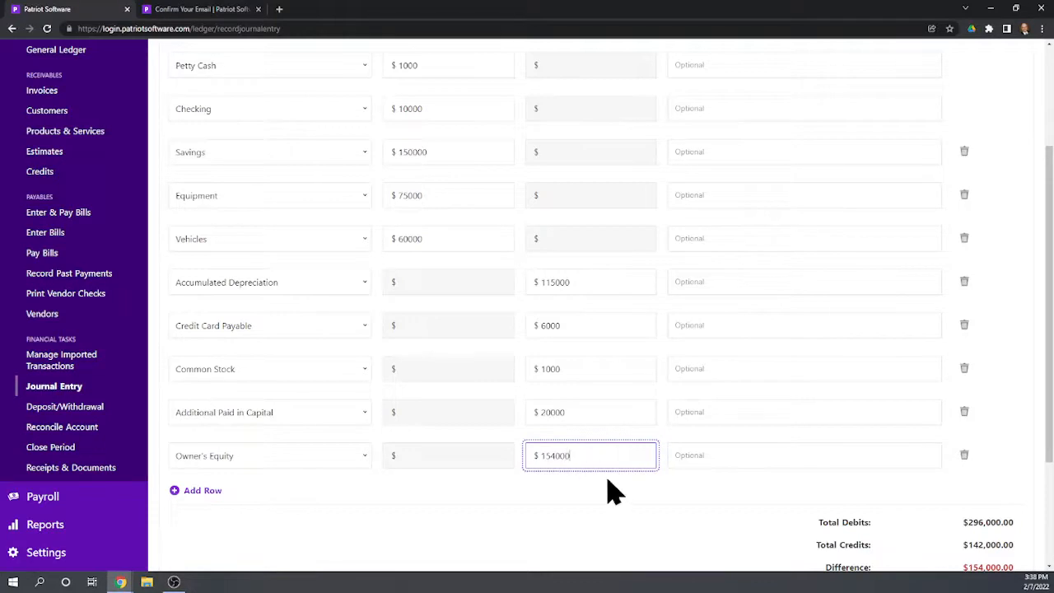
text(0)
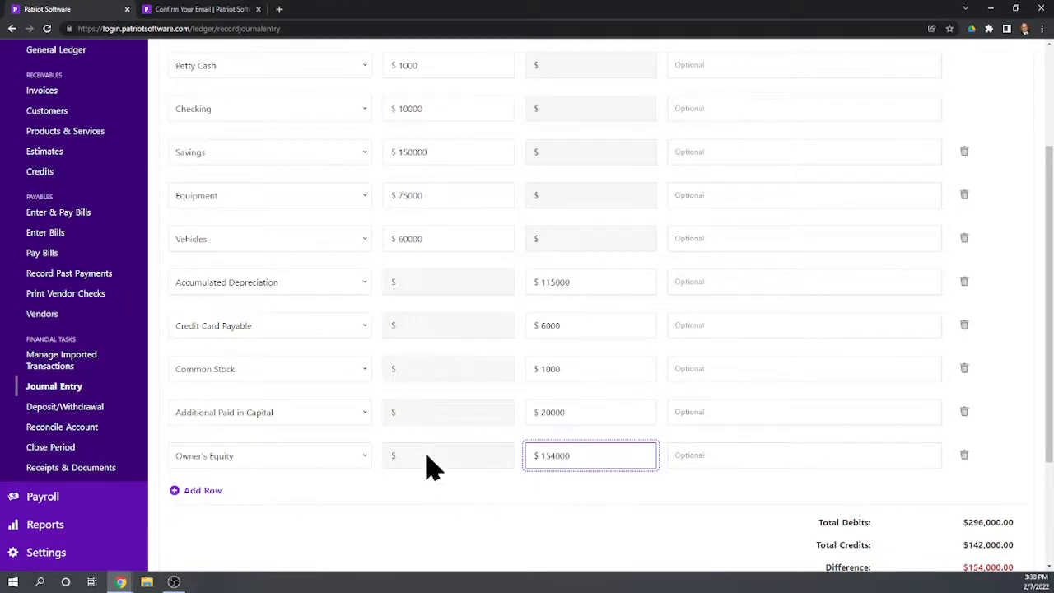
click(716, 483)
- Review the Beginning Balances journal entry and its totals, and post it, agreeing to the use of an accrual account
scroll(834, 521, down, 1)
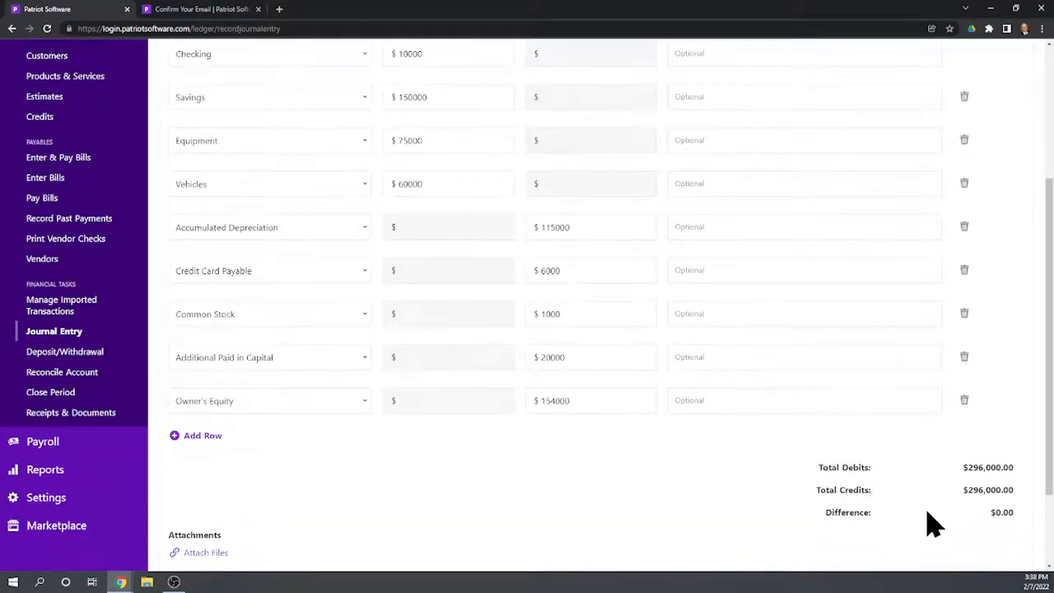
scroll(792, 527, down, 1)
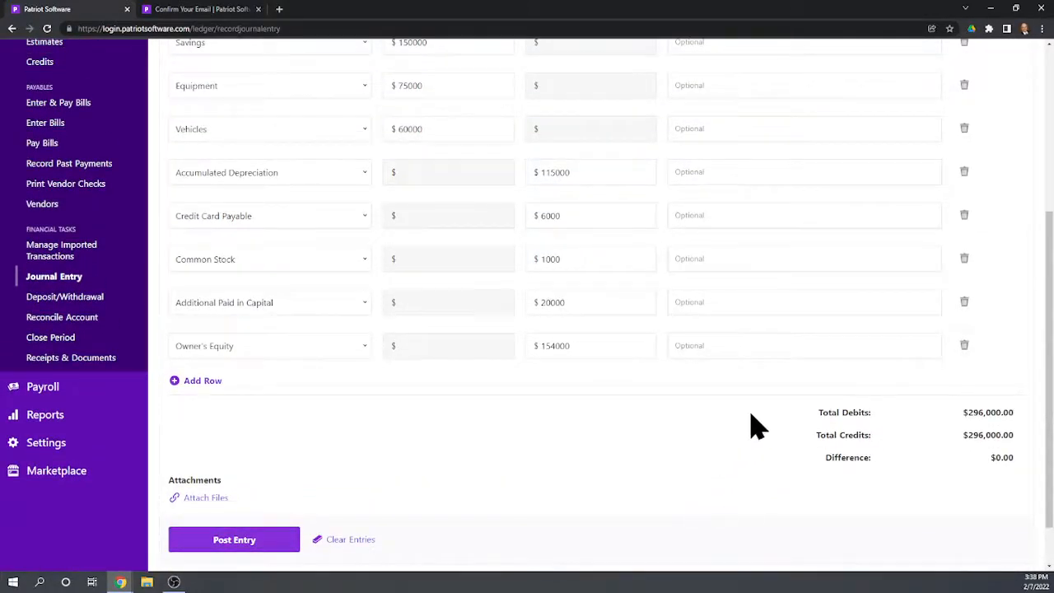
scroll(774, 370, up, 5)
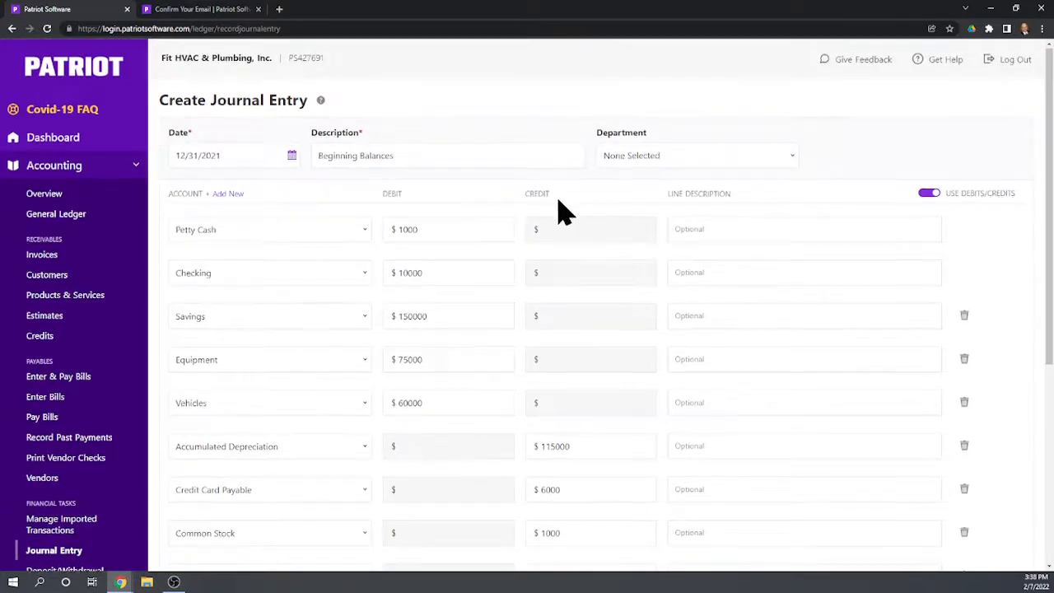
scroll(566, 214, down, 6)
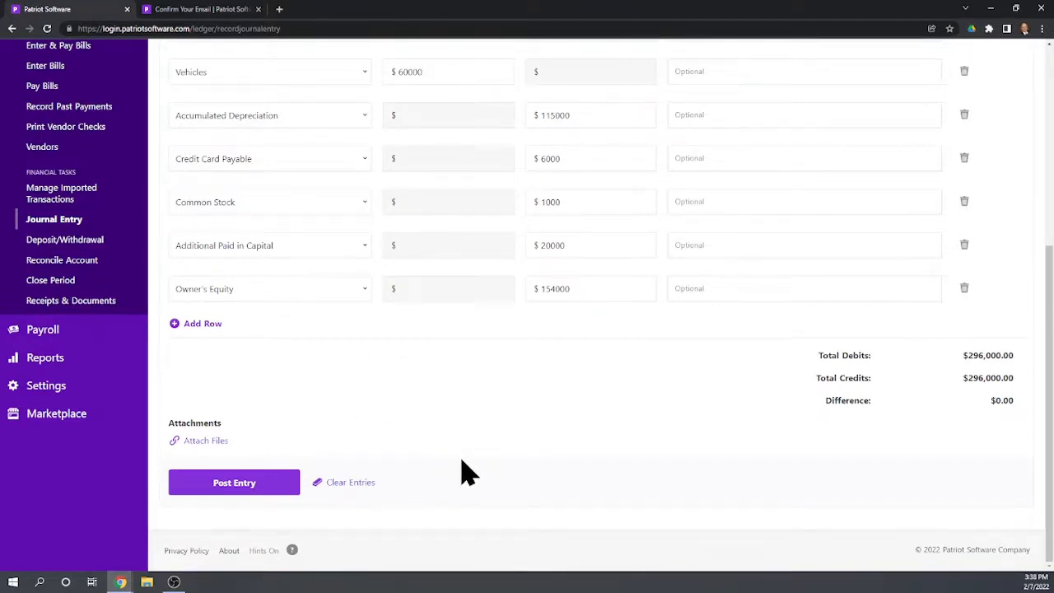
click(247, 489)
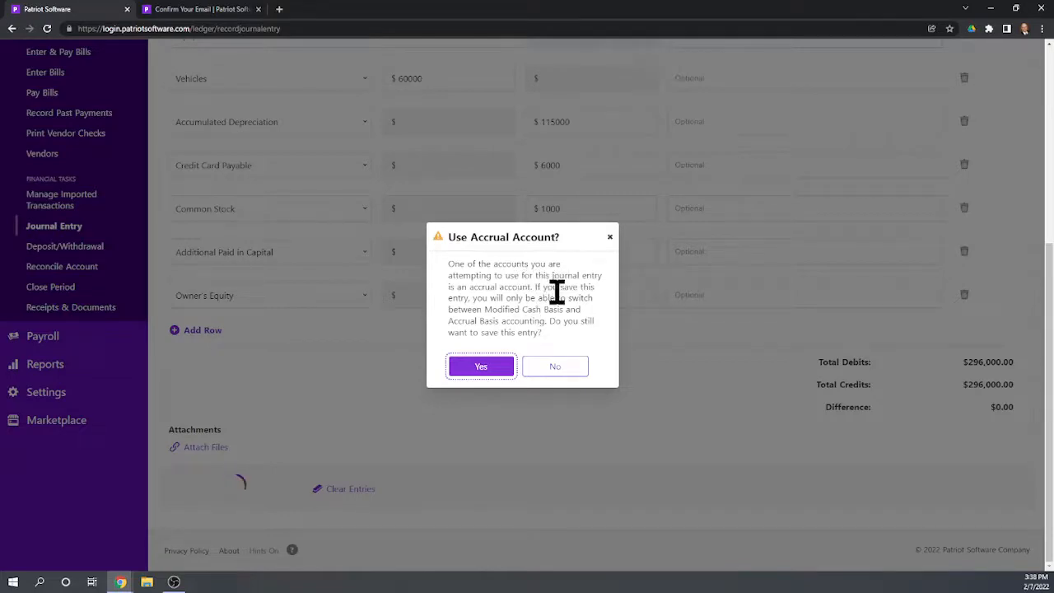
click(482, 368)
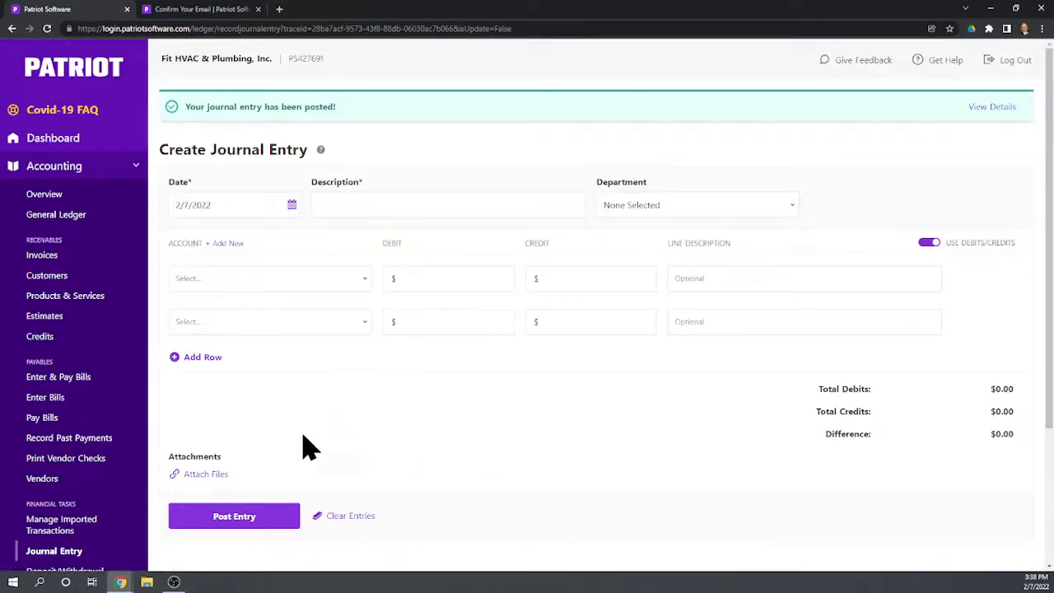
- View the Company Info page in the company settings and return to the settings overview
scroll(49, 360, down, 2)
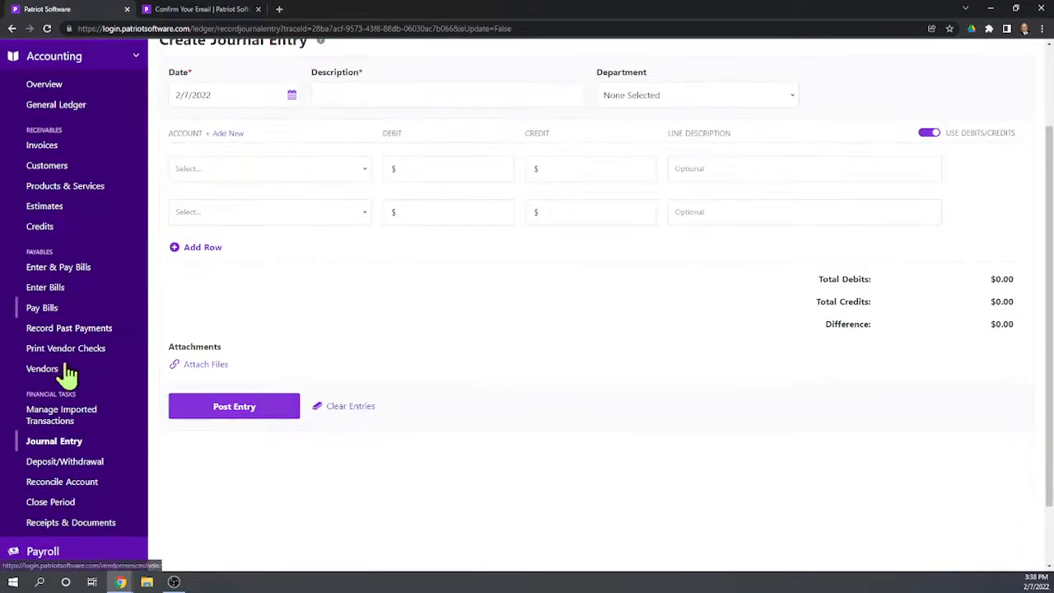
scroll(103, 395, up, 2)
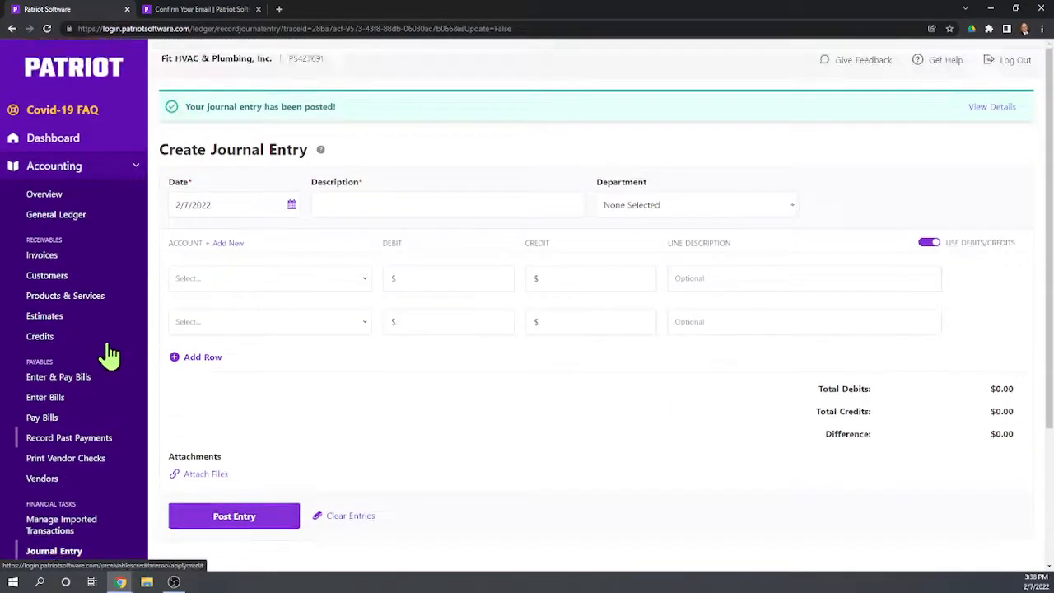
click(56, 169)
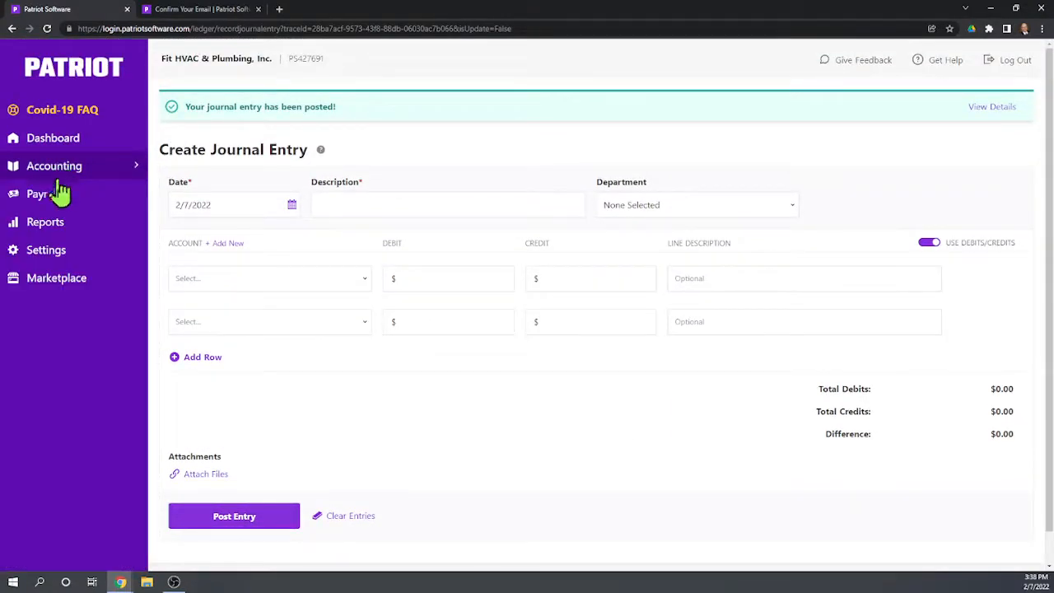
click(62, 251)
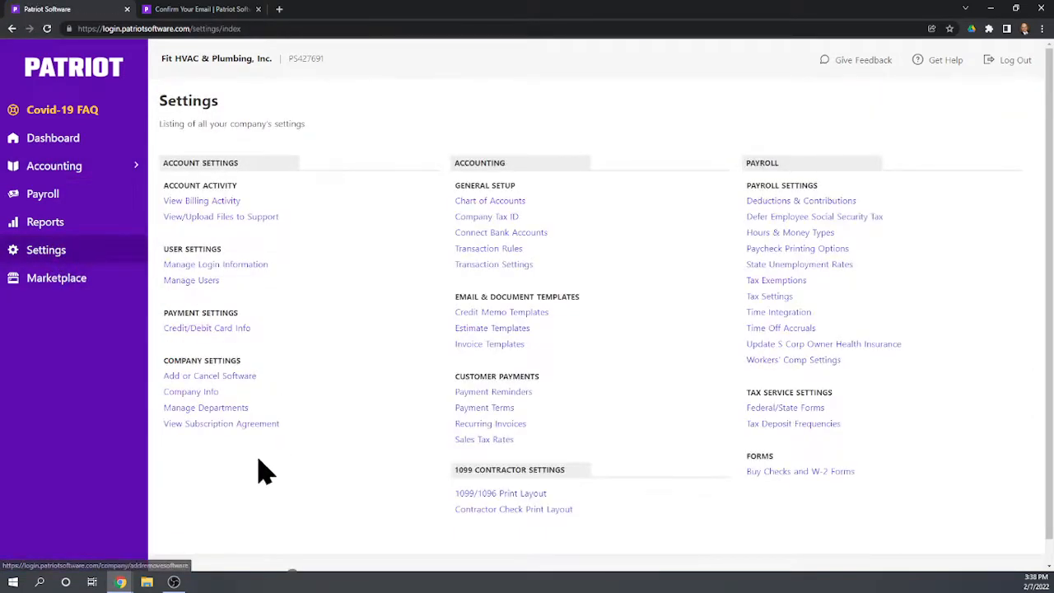
click(195, 392)
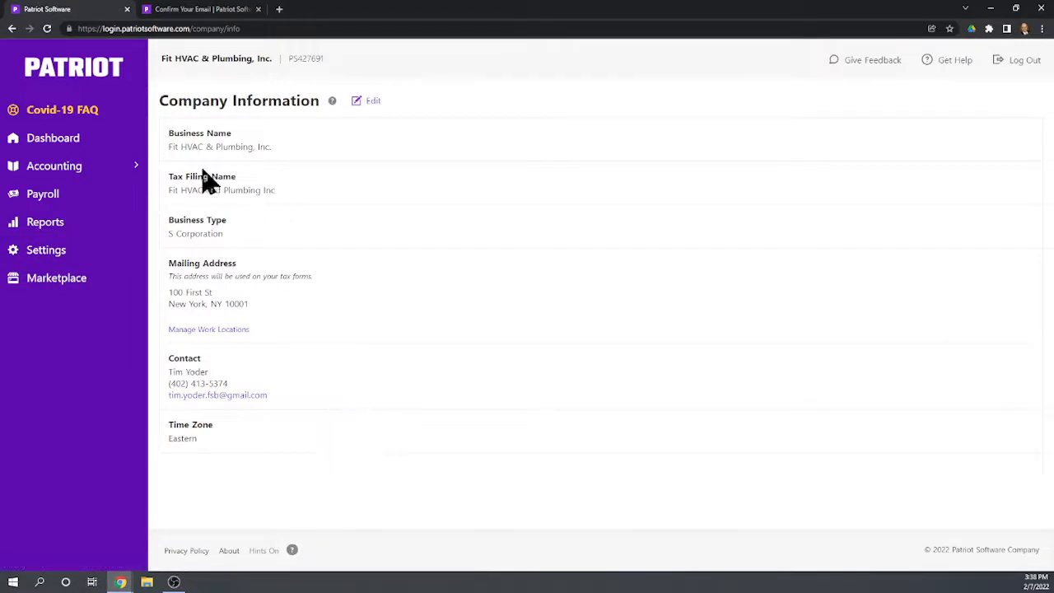
click(12, 28)
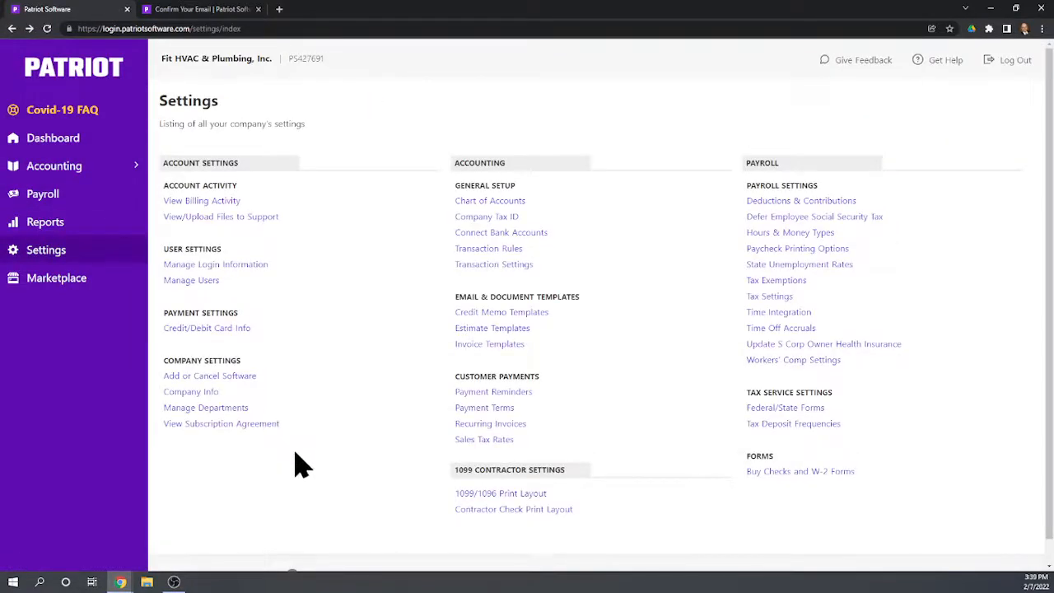
- Reopen the Company Info page to check the business details, and go back to the settings overview
scroll(344, 452, down, 1)
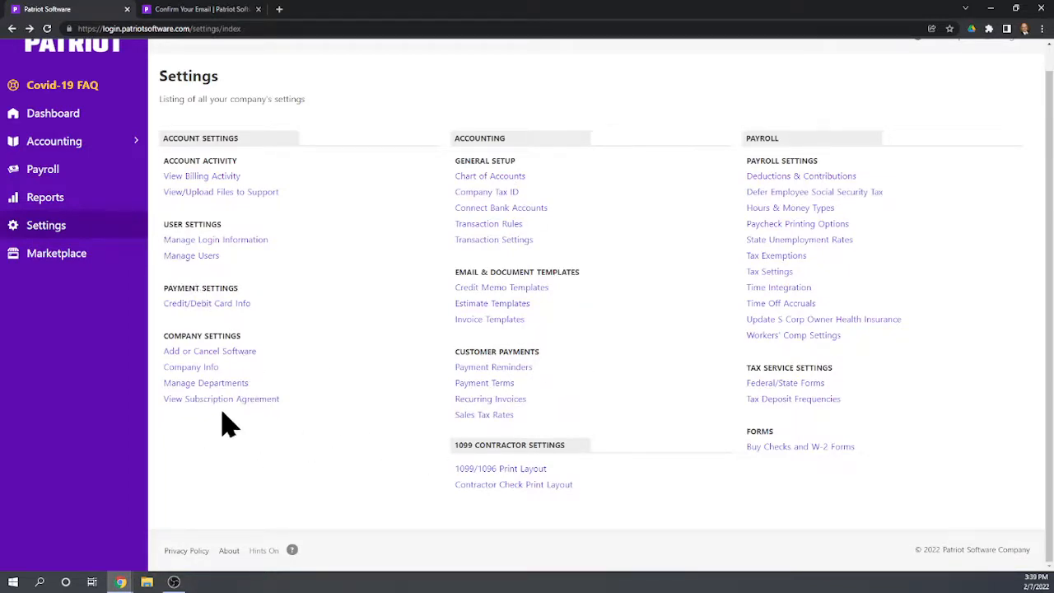
click(207, 371)
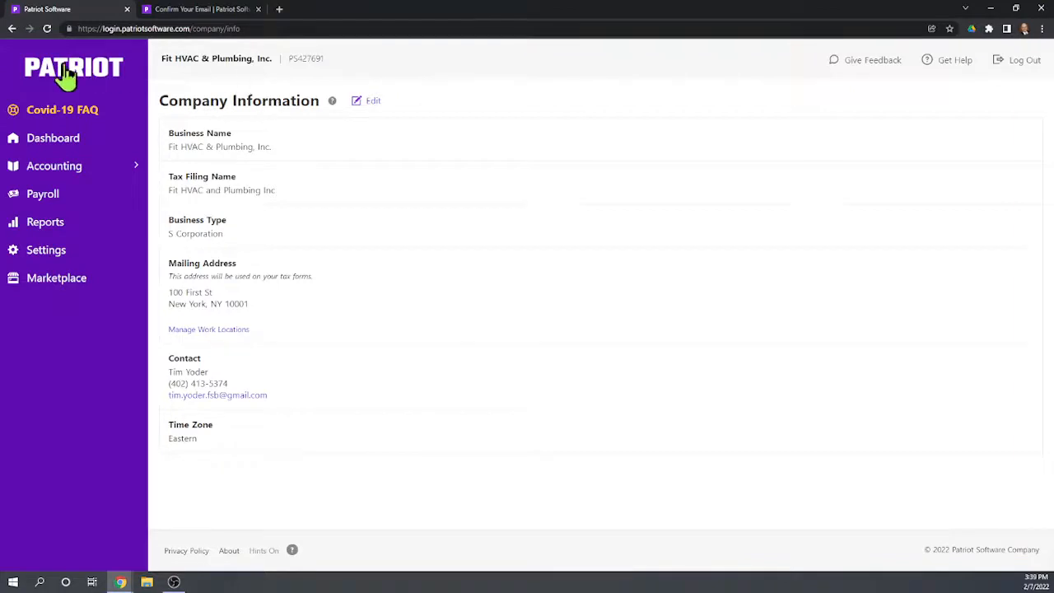
click(12, 33)
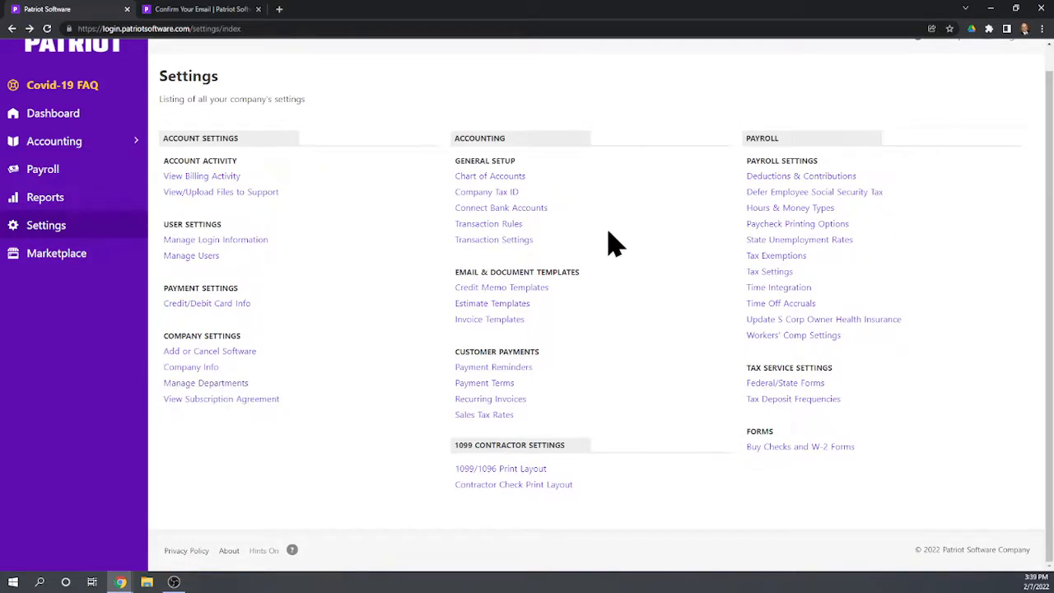
- Open the Close Accounting Period page and examine which equity accounts are offered for closing a period
scroll(630, 336, up, 1)
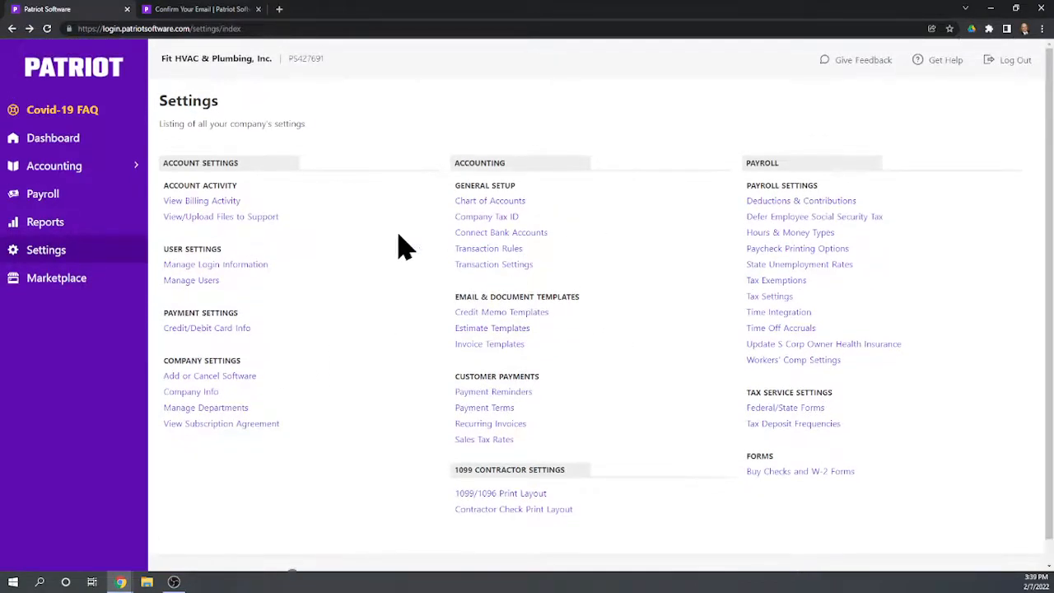
click(52, 167)
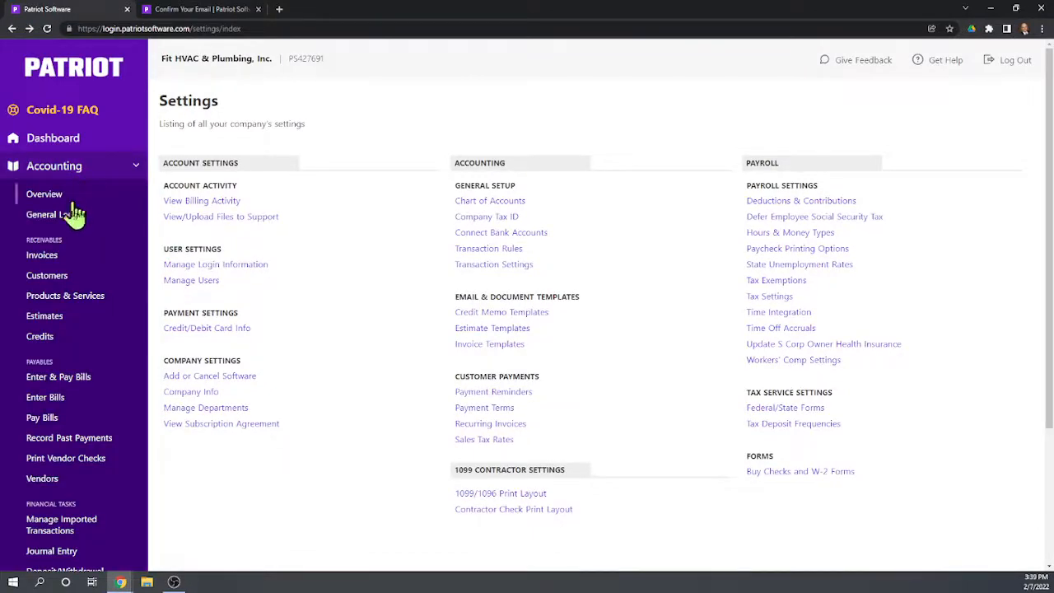
scroll(106, 346, down, 2)
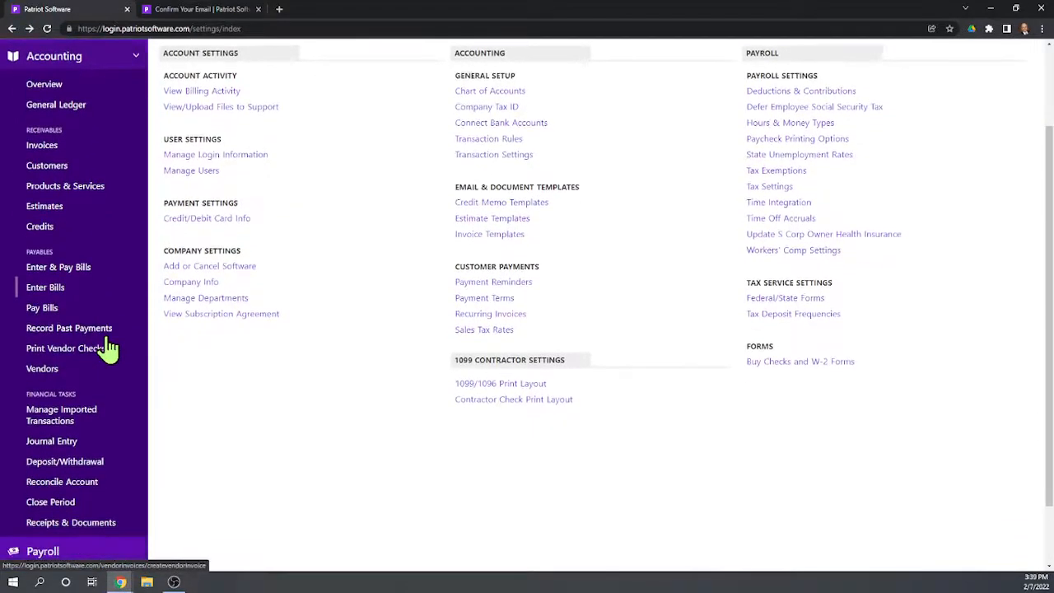
scroll(105, 348, down, 1)
click(93, 451)
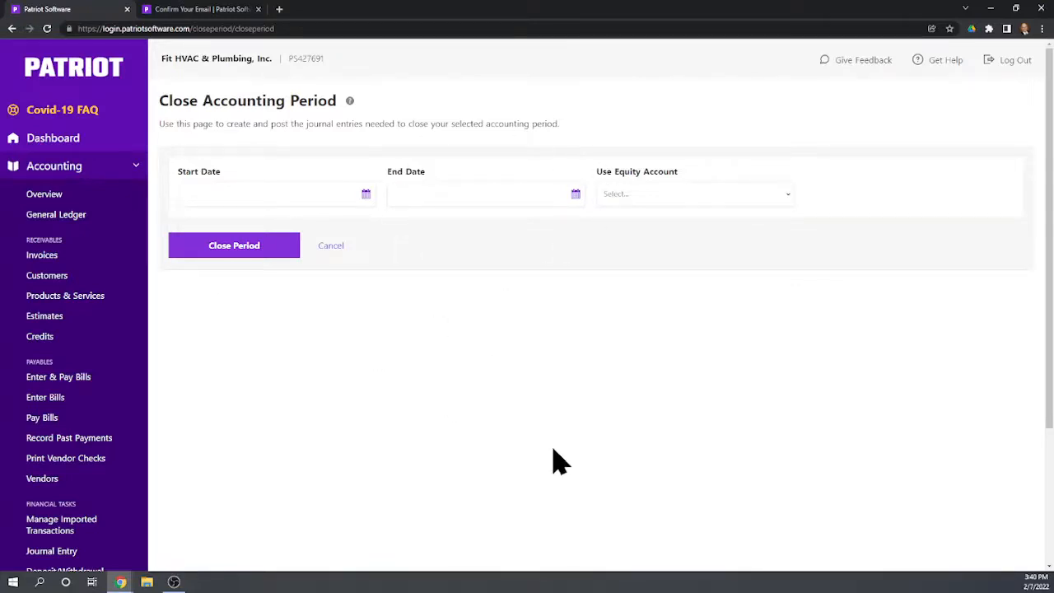
click(787, 202)
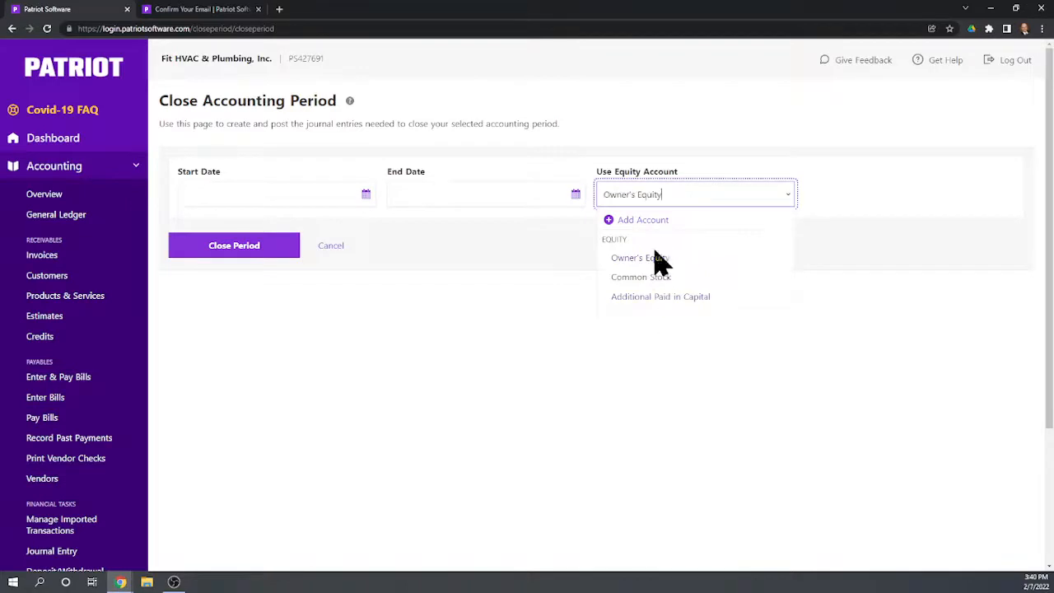
click(651, 401)
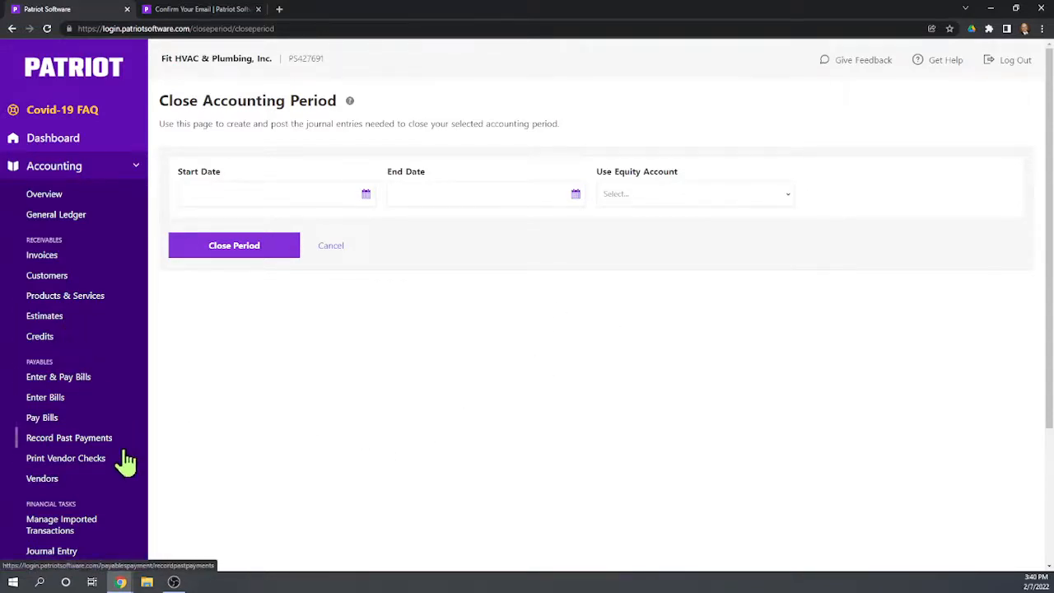
- Start adding a new user from the company's user management settings and enter the invitee's email address
scroll(92, 350, down, 3)
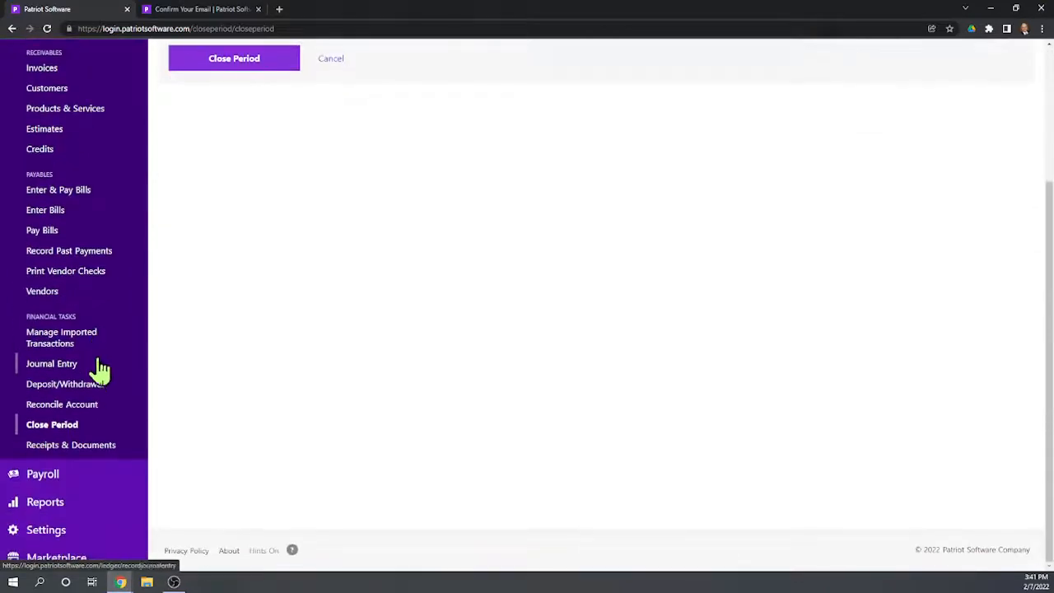
click(48, 531)
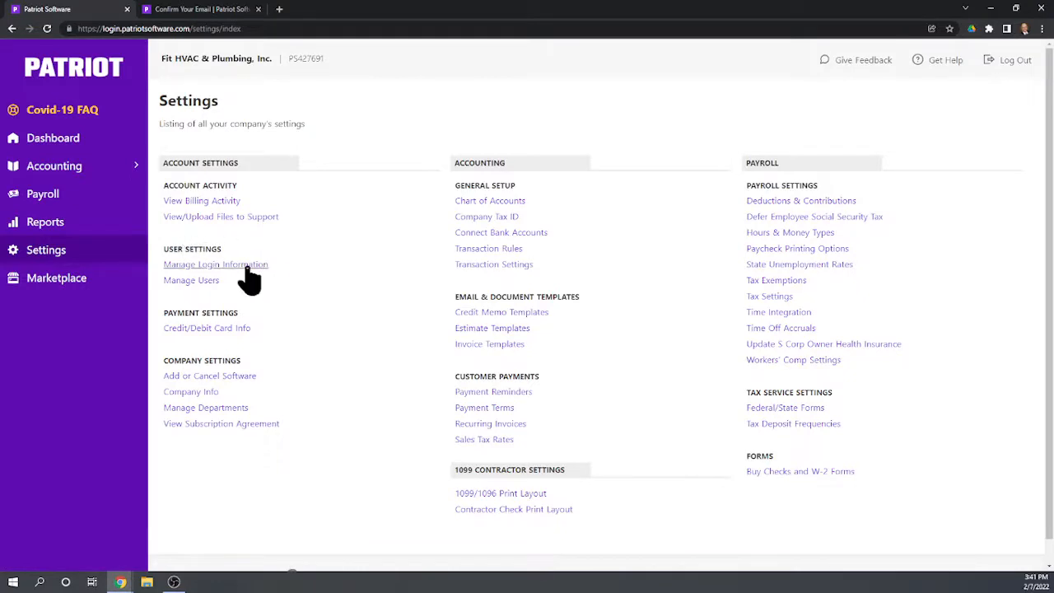
click(206, 282)
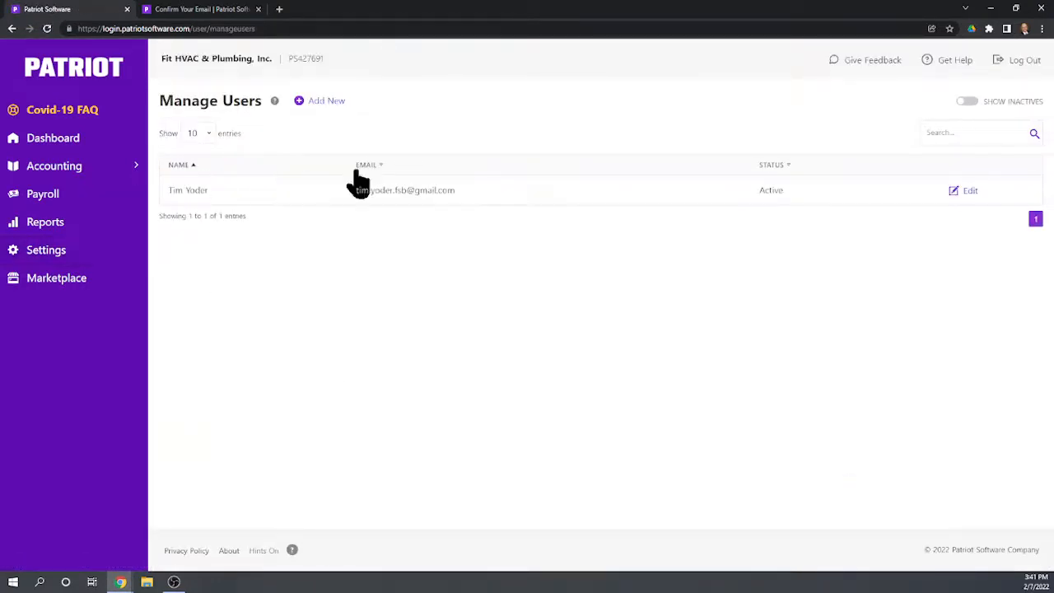
click(323, 100)
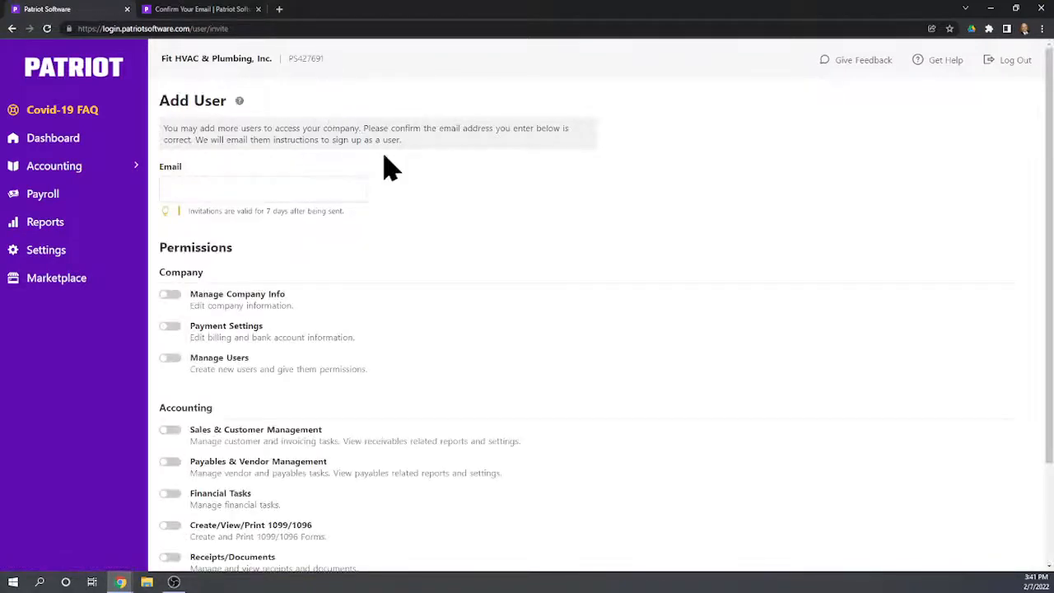
click(271, 190)
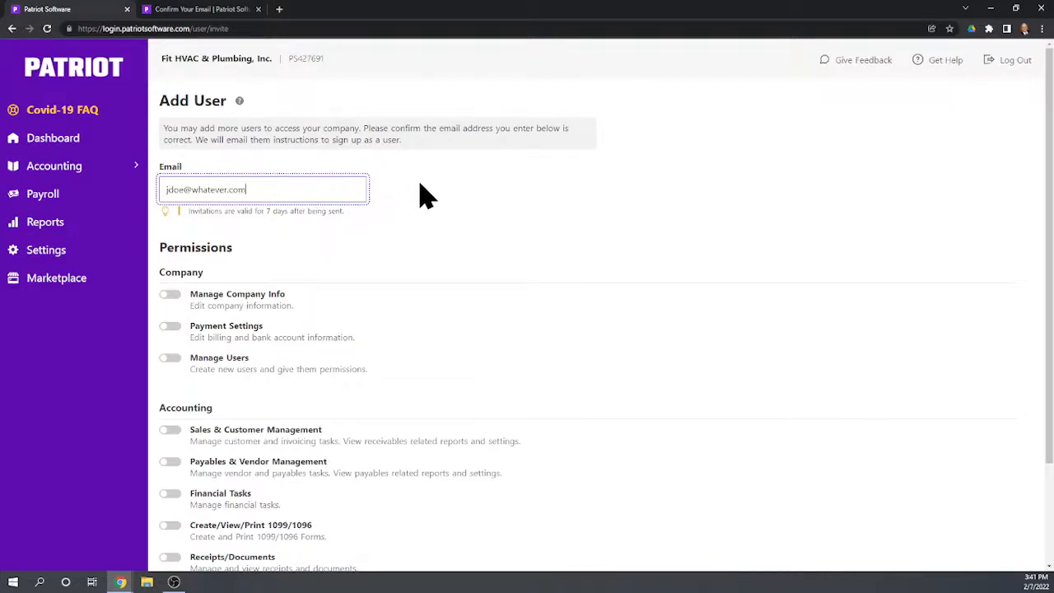
- Grant the new user the Payables & Vendor Management and Receipts/Documents permissions, and submit the user invitation
scroll(465, 202, down, 1)
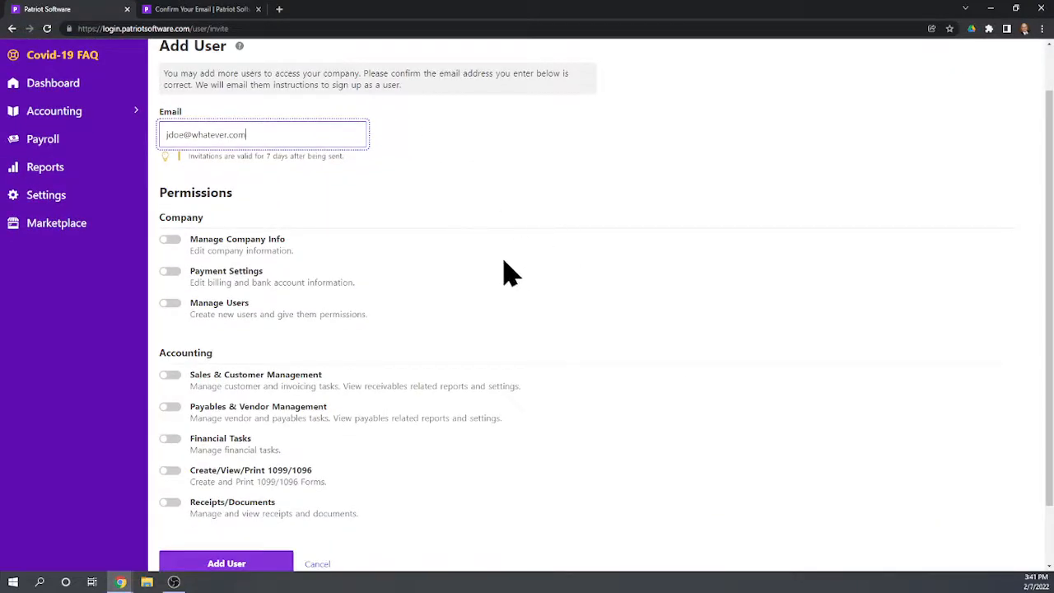
scroll(527, 276, down, 1)
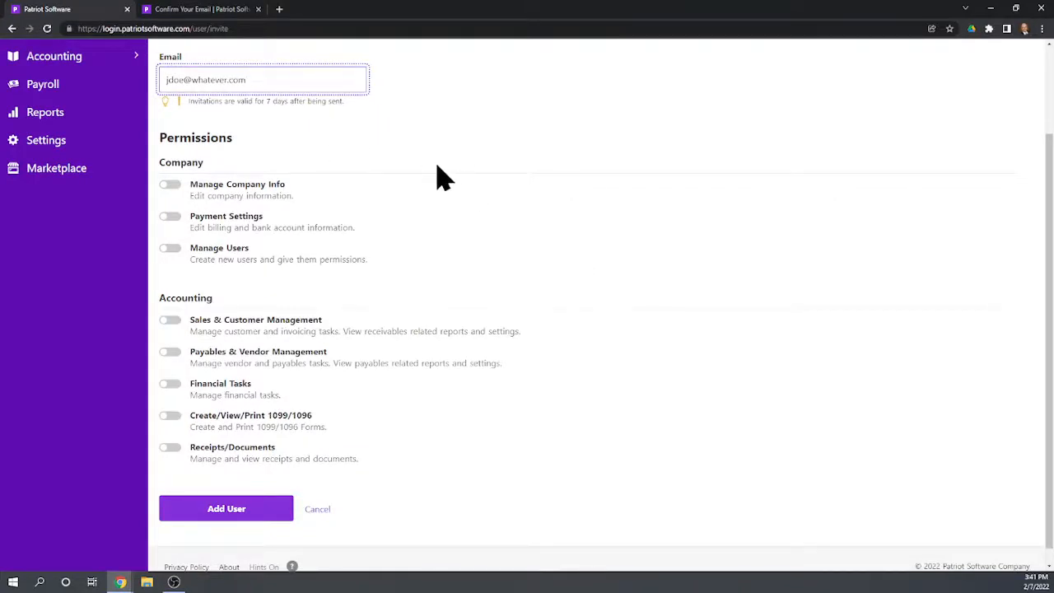
scroll(346, 165, down, 1)
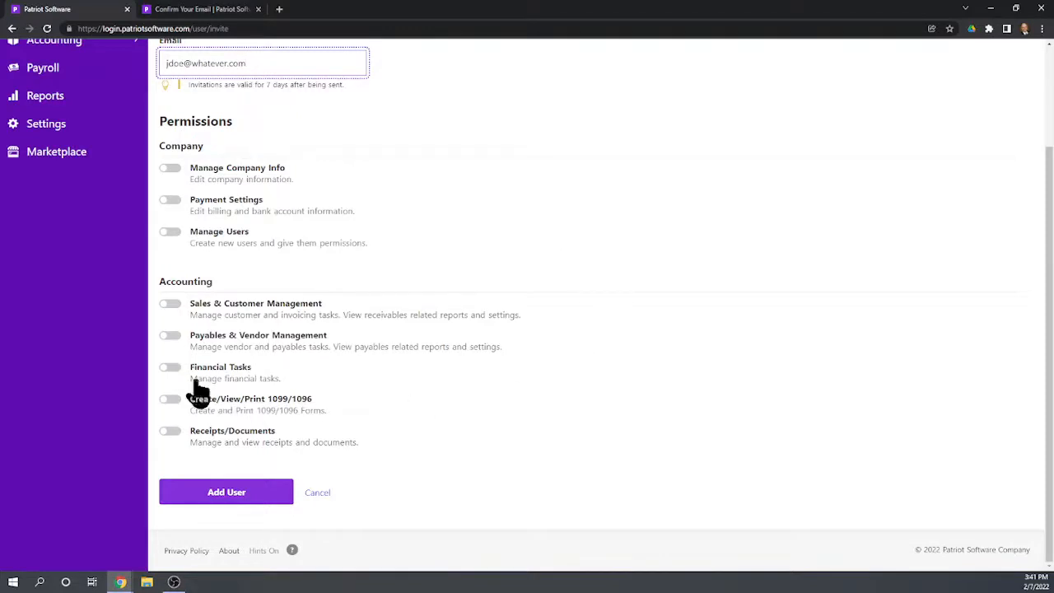
click(170, 338)
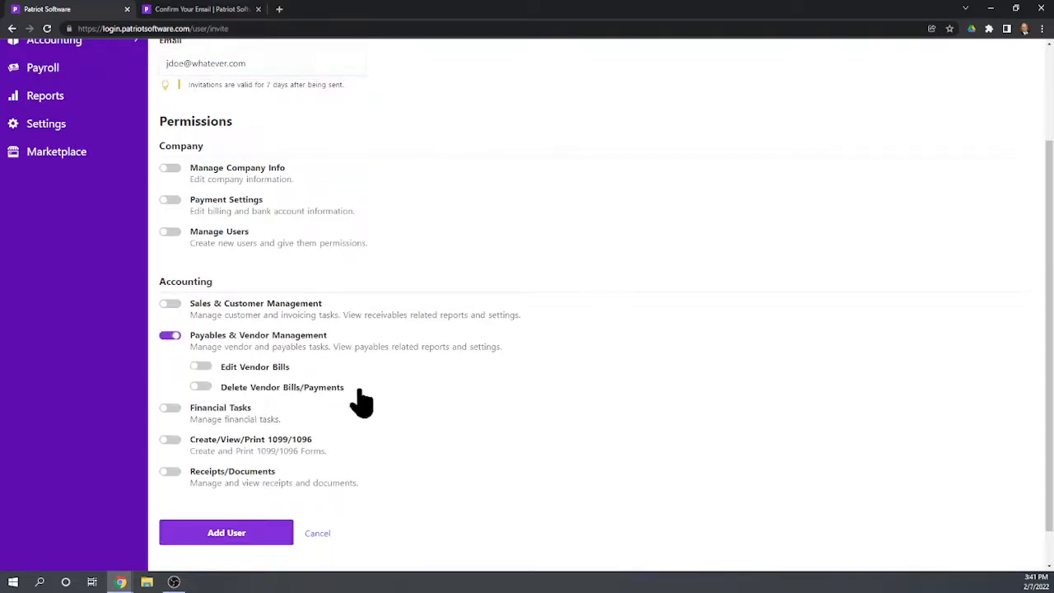
scroll(651, 372, down, 1)
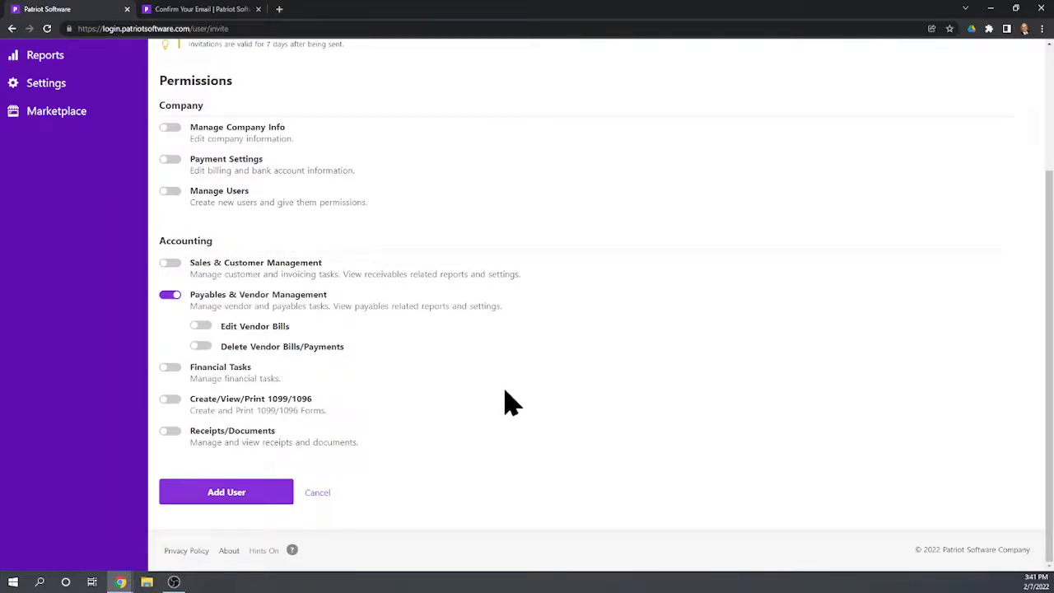
click(171, 432)
click(227, 494)
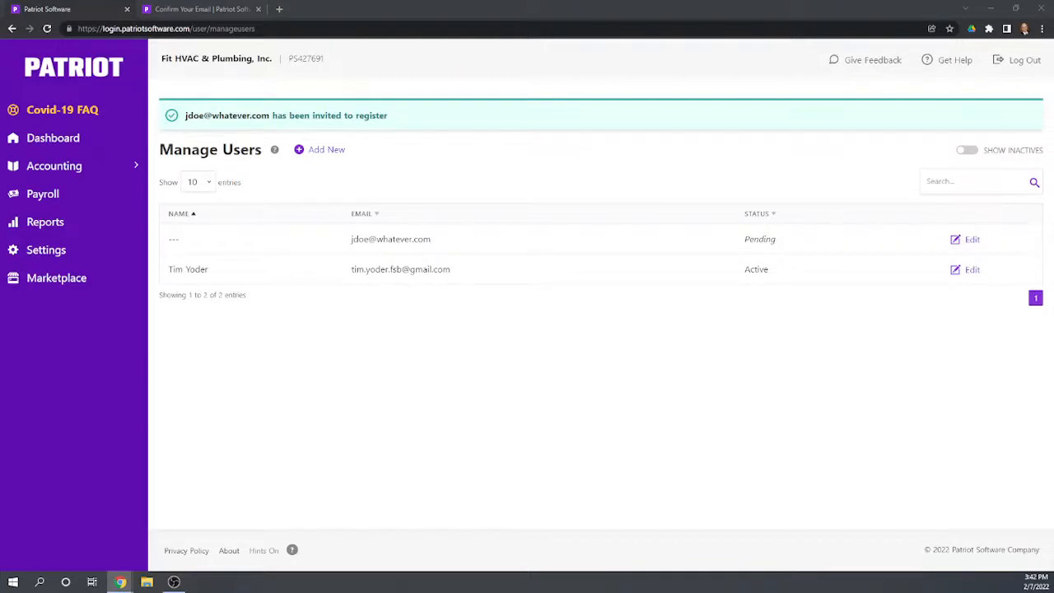
- Switch to the Accounting Software Rubric 2.0 Google Sheet and score Patriot 1 for Create 3 classes and 0 for Create 2 locations
drag(0, 360, 250, 1)
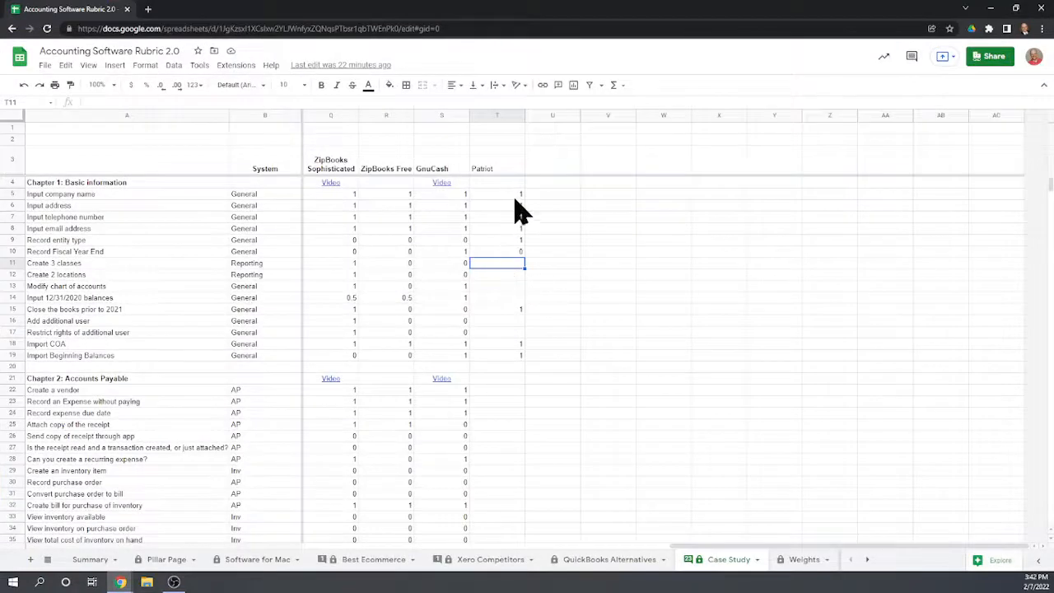
click(510, 252)
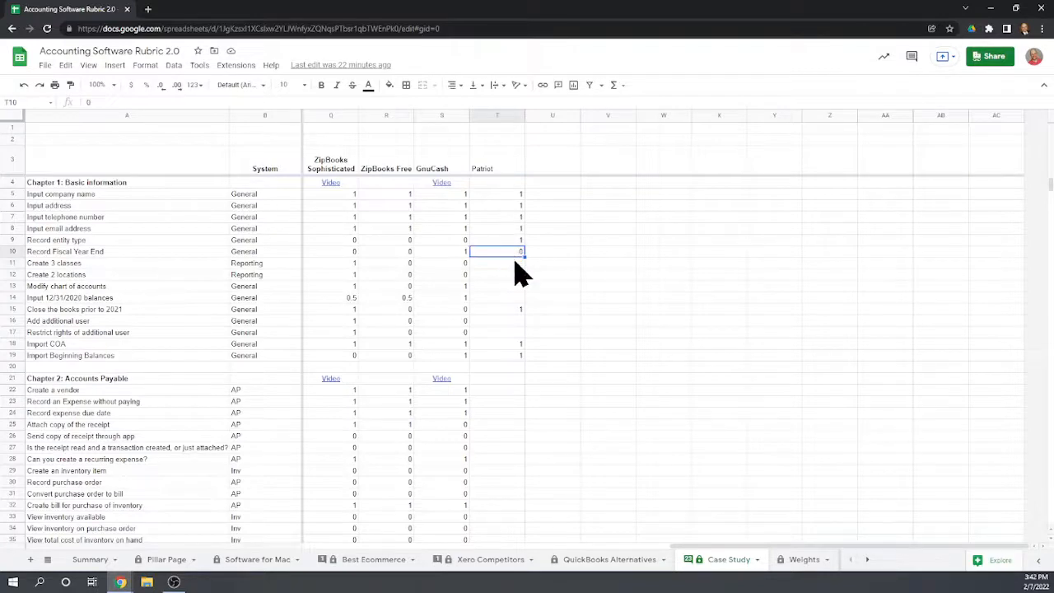
key(Return)
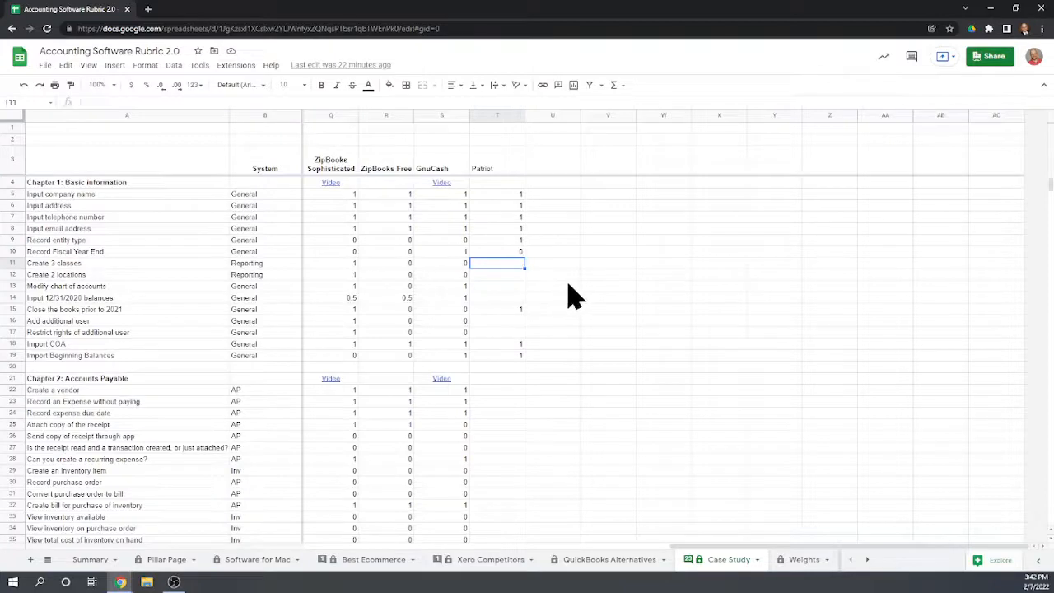
text(1)
key(Return)
text(0)
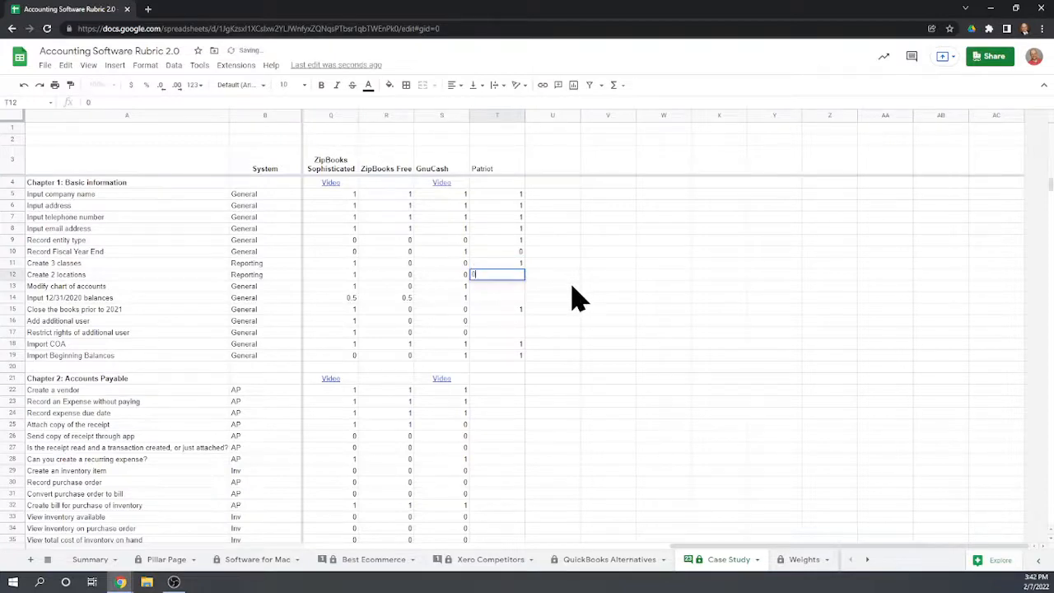
key(Return)
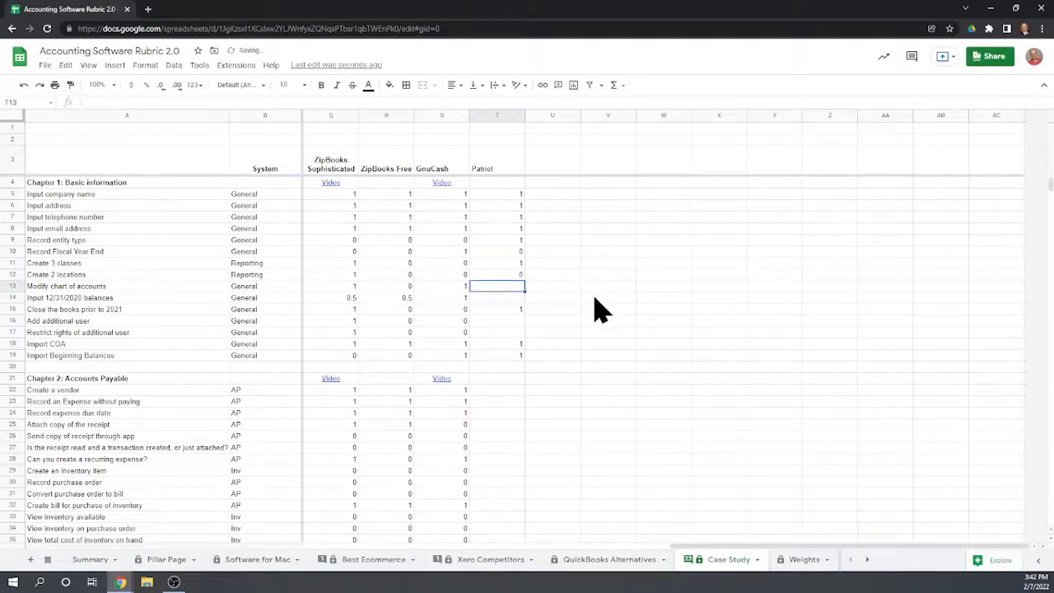
- Score Patriot 1 for Modify chart of accounts and 0.5 for Input 12/31/2020 balances
text(1)
key(Return)
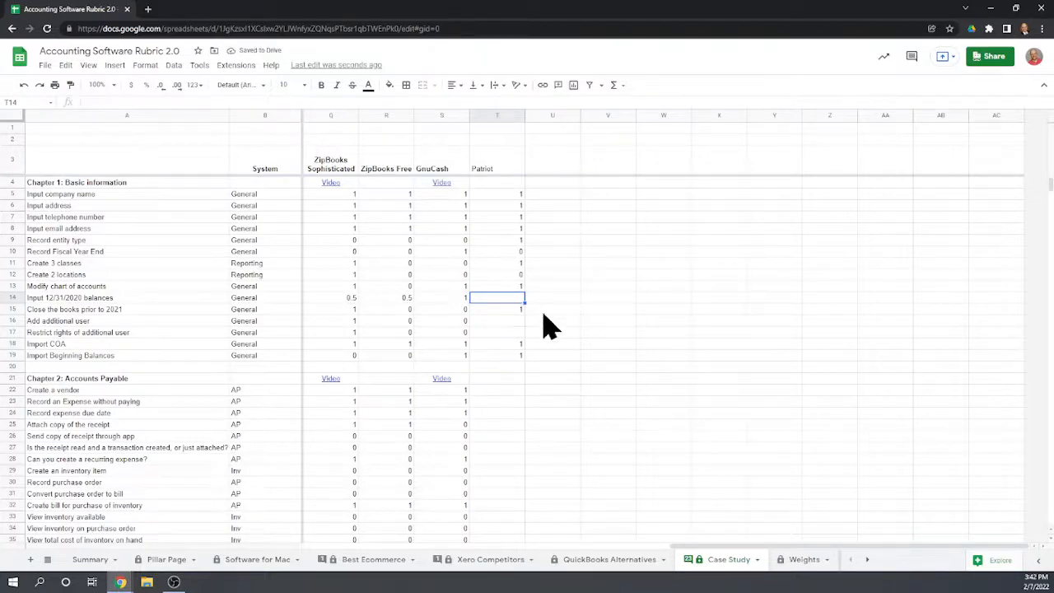
key(Return)
text(0.5)
key(Return)
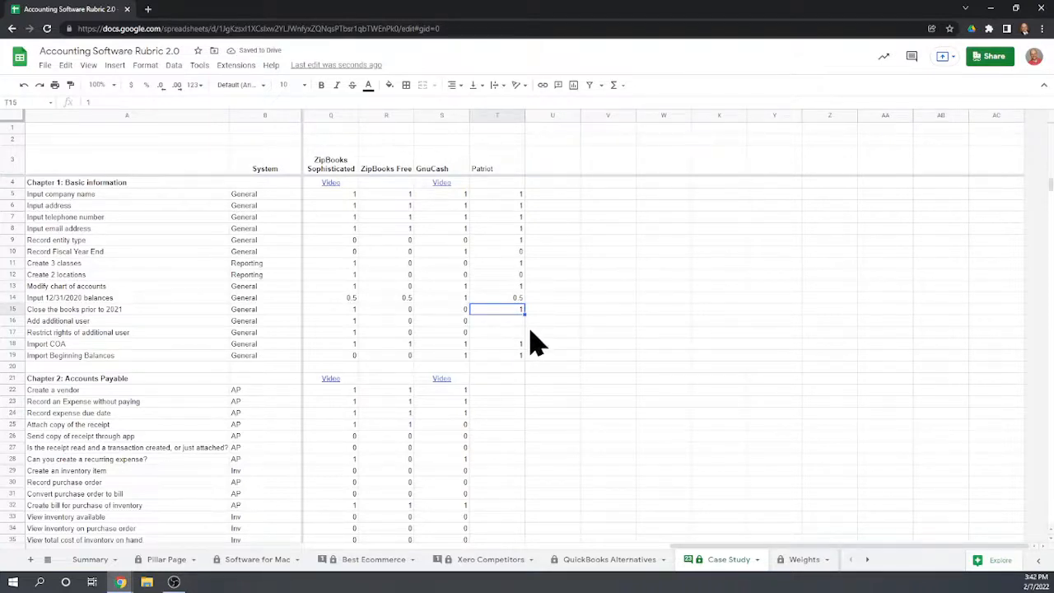
- Score Patriot 0 for Close the books prior to 2021, and 1 each for Add additional user and Restrict rights of additional user
text(0)
key(Return)
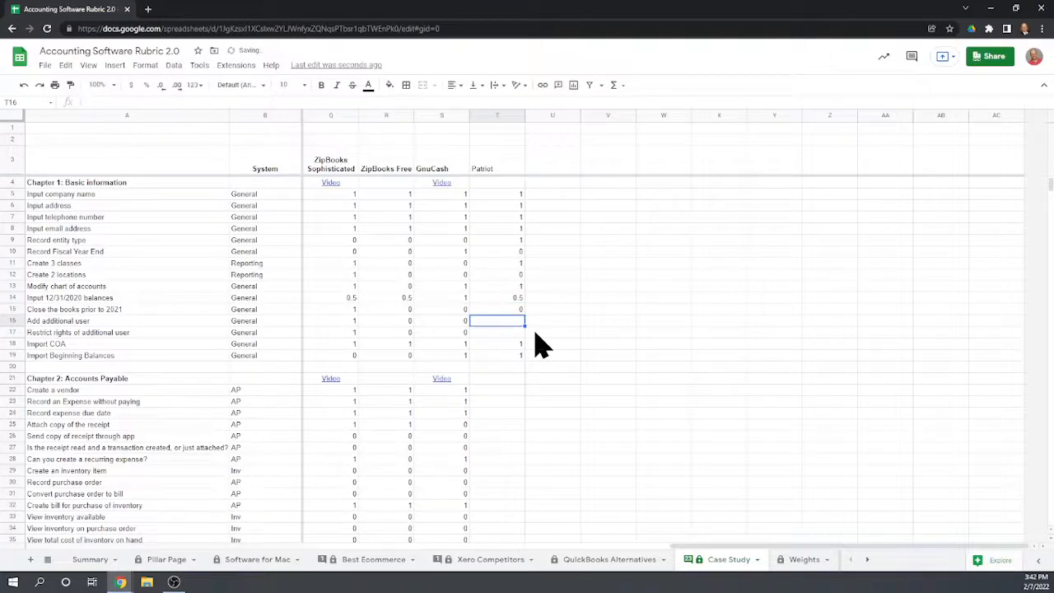
text(1)
key(Return)
text(1)
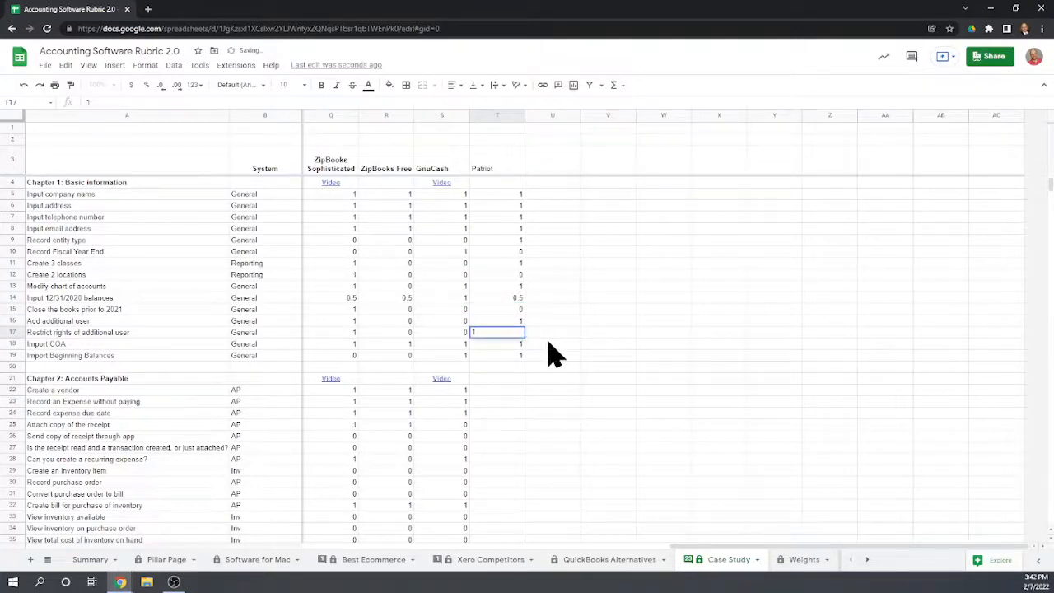
key(Return)
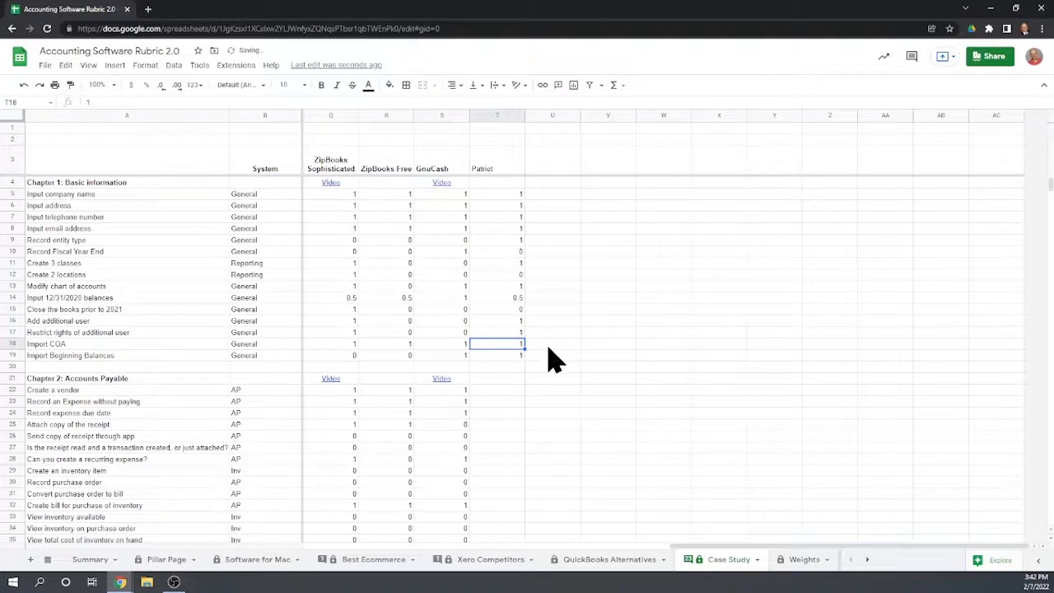